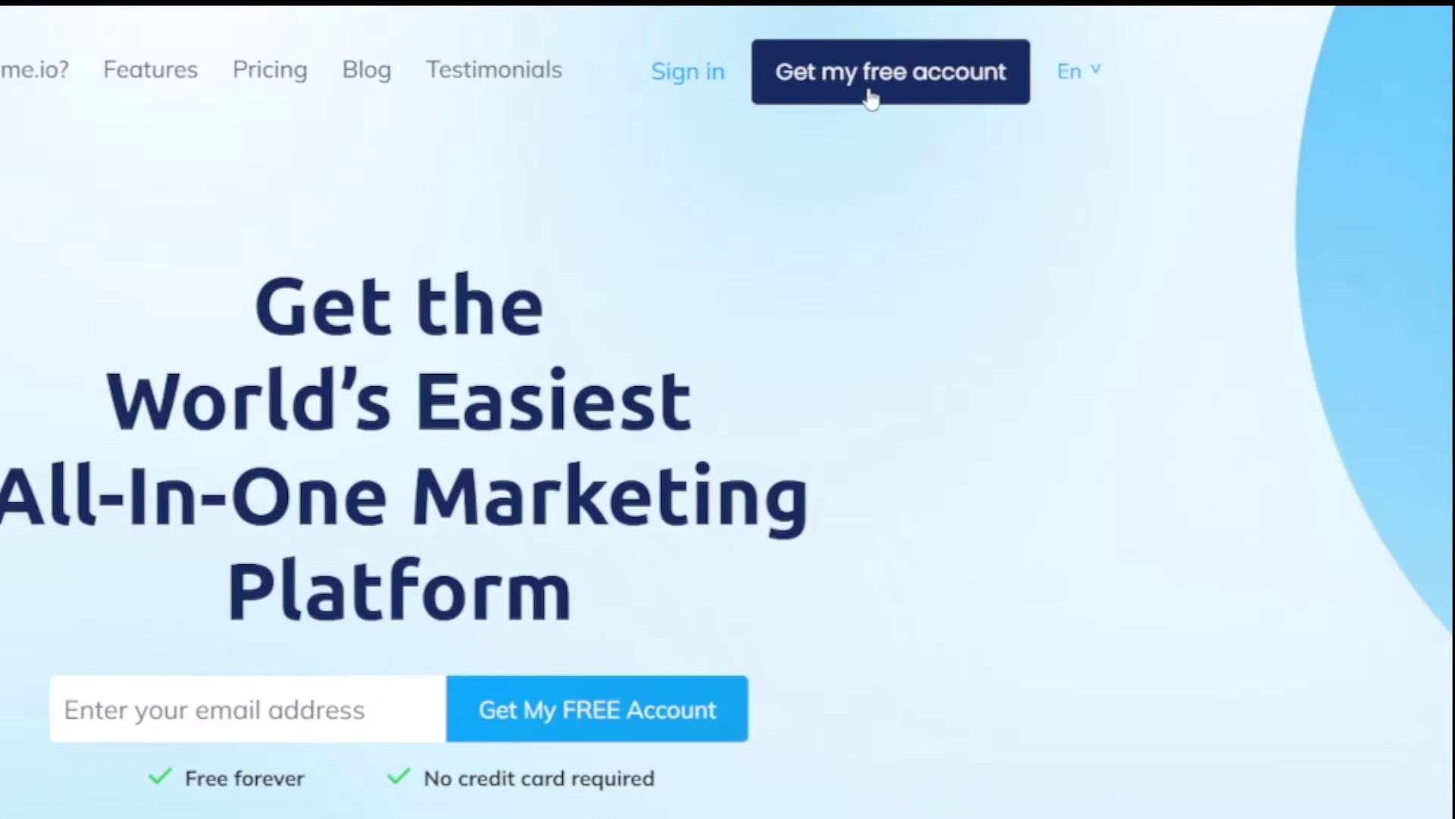
- Sign in to the Systeme.io account and dismiss the complete-your-profile notice
{"action": "left_click", "coordinate": [870, 97]}
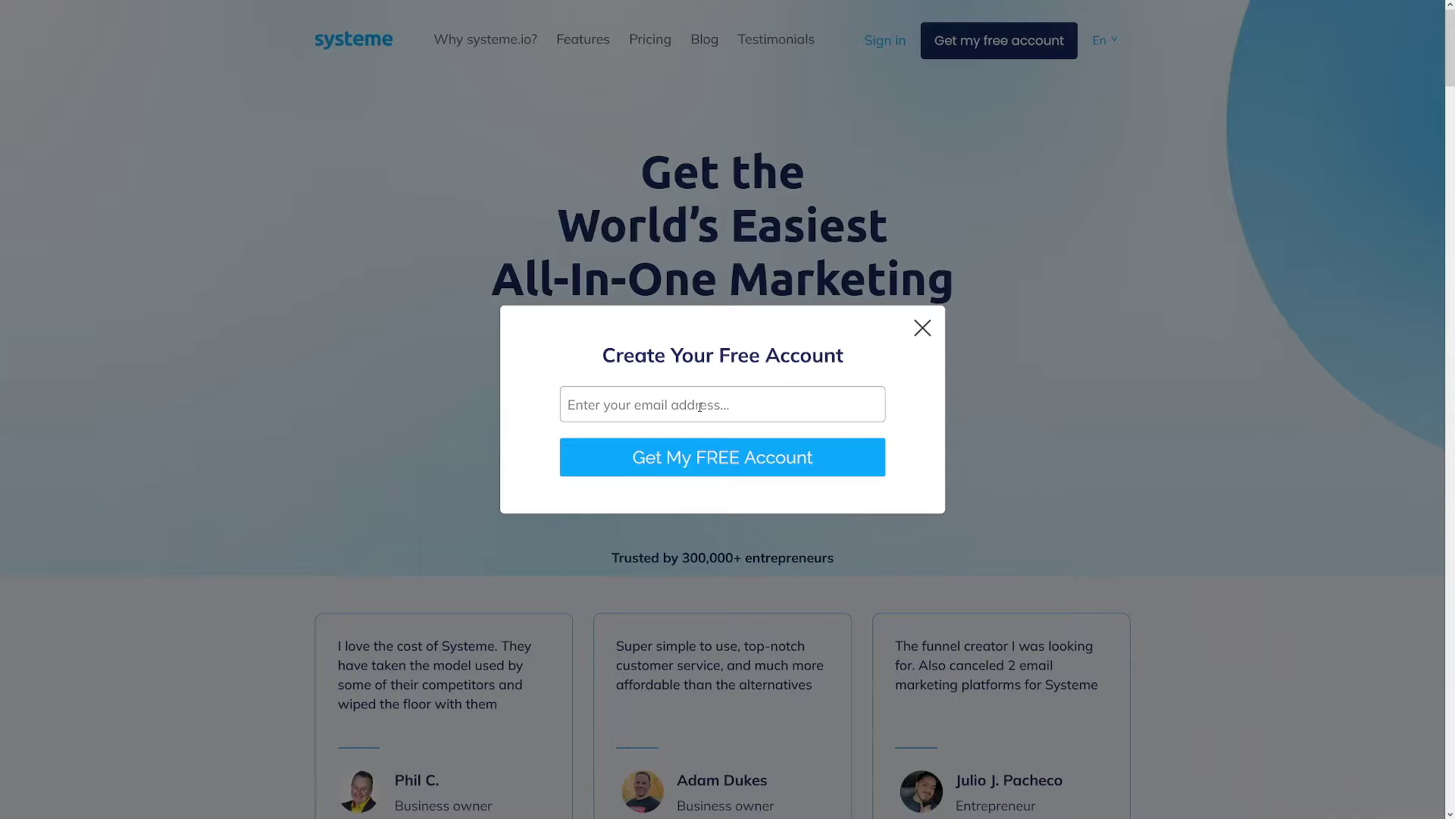
{"action": "left_click", "coordinate": [942, 178]}
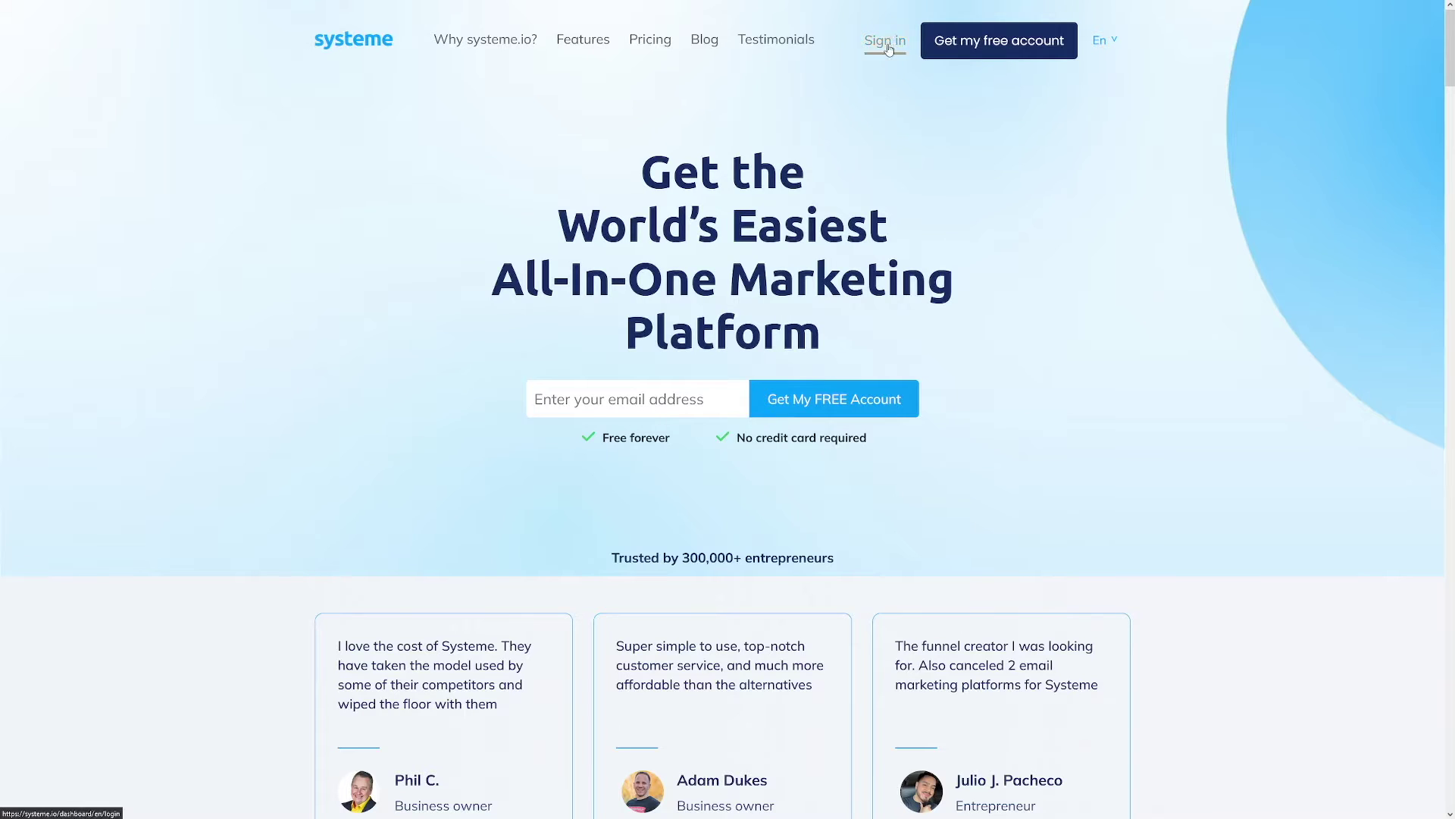
{"action": "left_click", "coordinate": [885, 40]}
{"action": "left_click", "coordinate": [808, 429]}
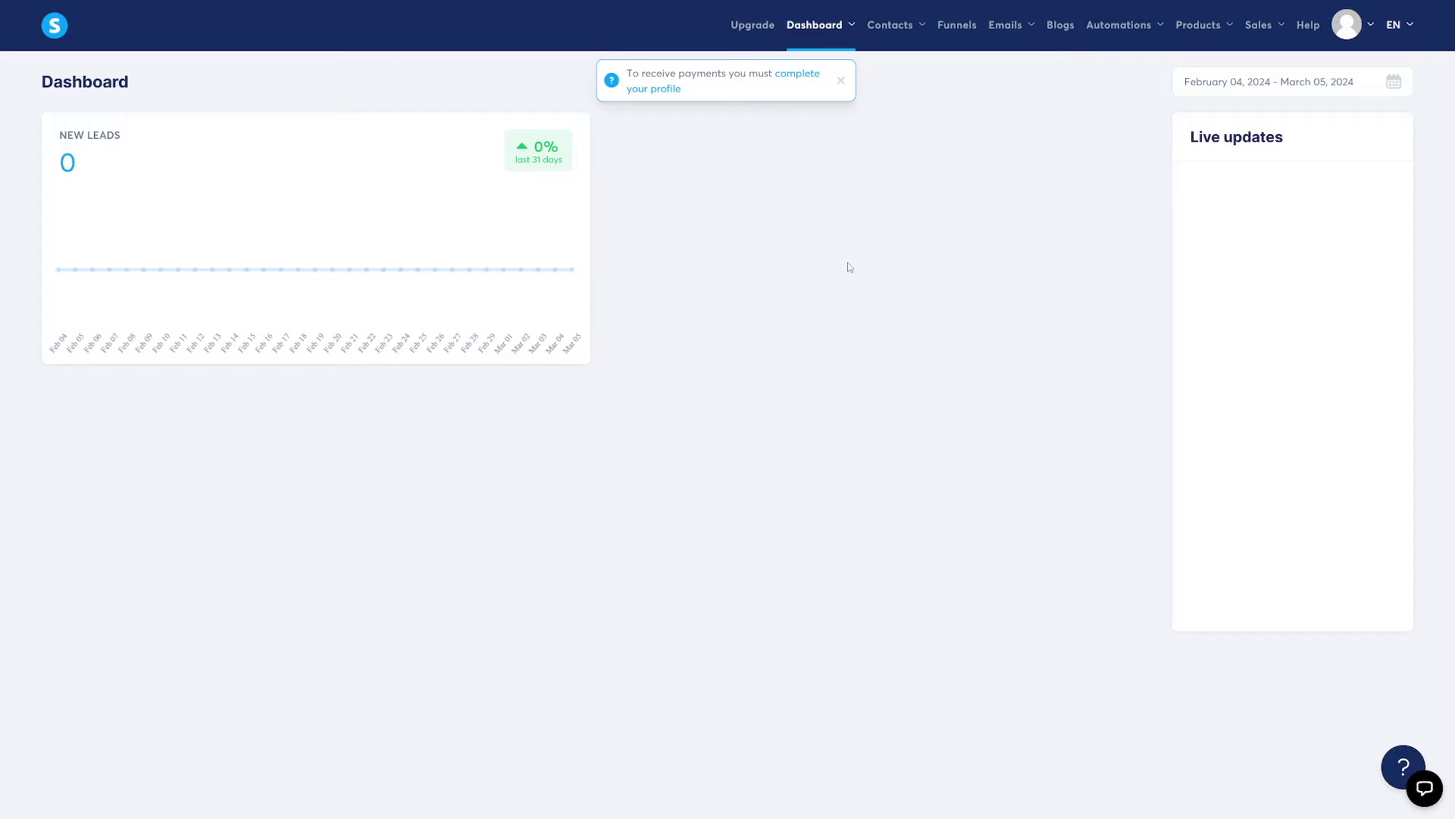
{"action": "left_click", "coordinate": [840, 81]}
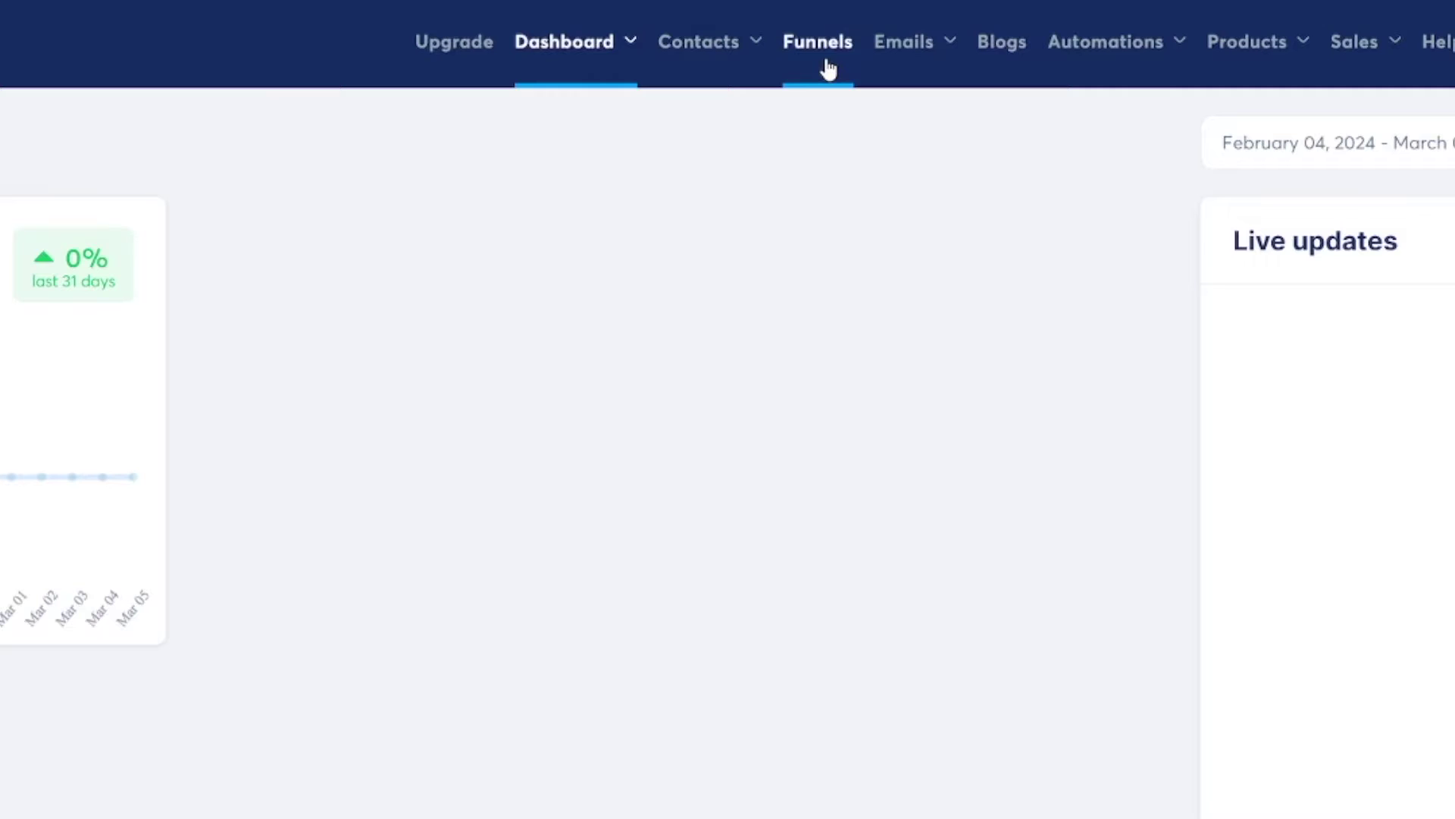
- Go to Funnels, look inside the Woodworking funnel, and return to the funnel list
{"action": "left_click", "coordinate": [828, 67]}
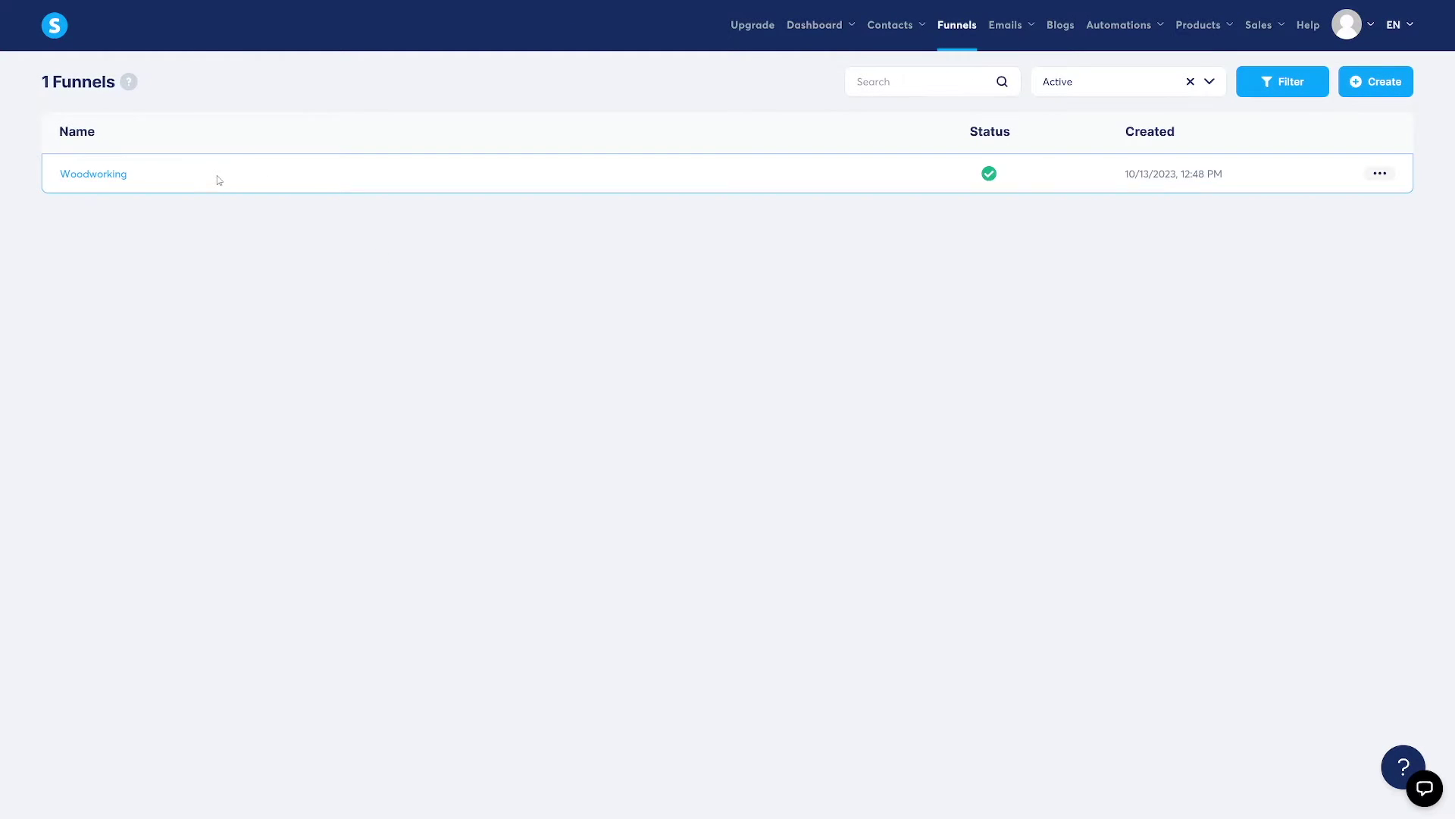
{"action": "left_click", "coordinate": [219, 180]}
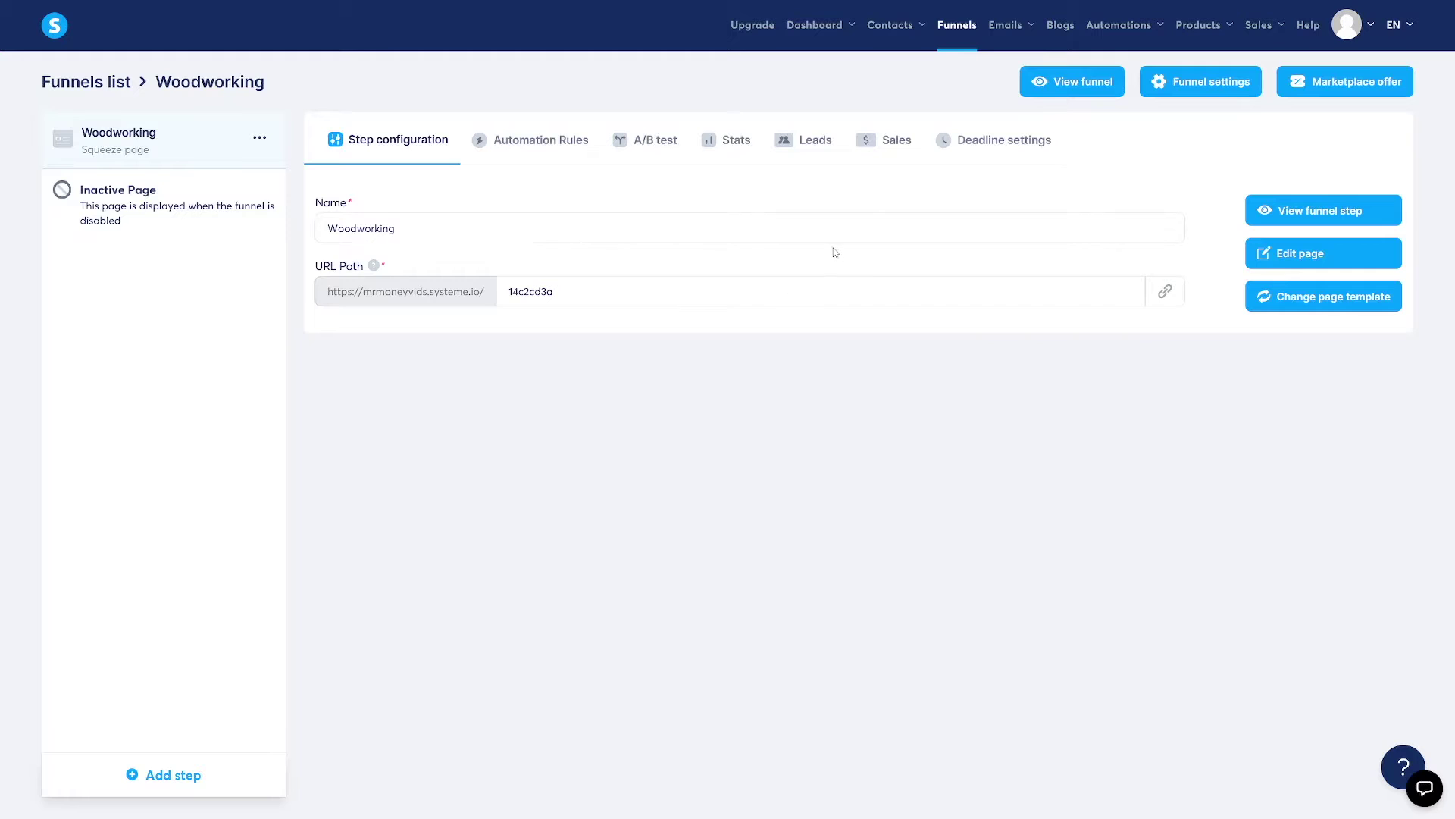
{"action": "left_click", "coordinate": [959, 25]}
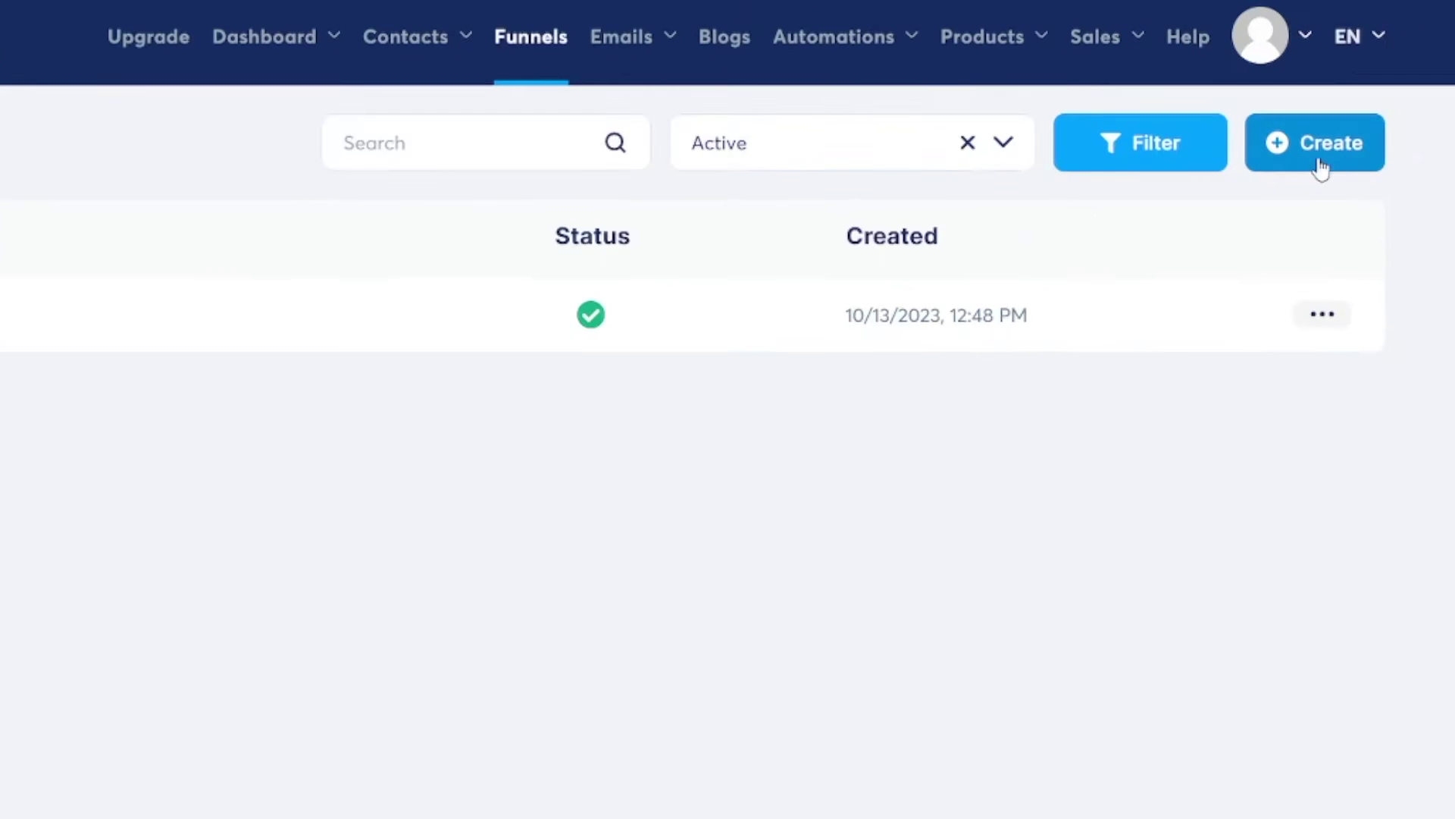
- Start a new funnel from the Funnels page and read the Funnel domain help
{"action": "left_click", "coordinate": [1316, 163]}
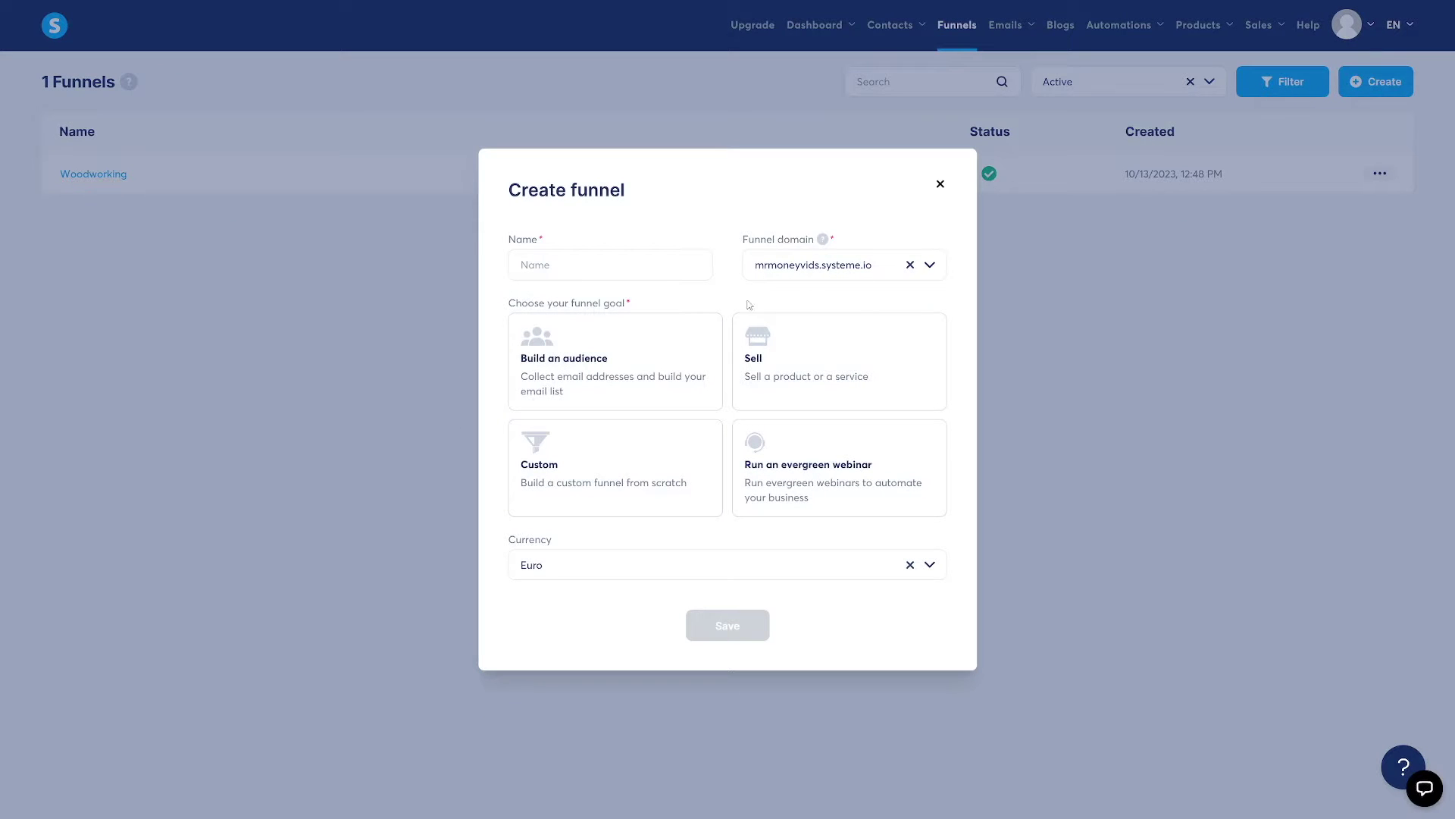
{"action": "left_click", "coordinate": [613, 264]}
{"action": "left_click_drag", "start_coordinate": [743, 244], "coordinate": [813, 244]}
{"action": "left_click", "coordinate": [832, 295]}
- Request a Digistore24 promolink for the Intermittent Fasting Formula ebook and copy it
{"action": "left_click", "coordinate": [560, 264]}
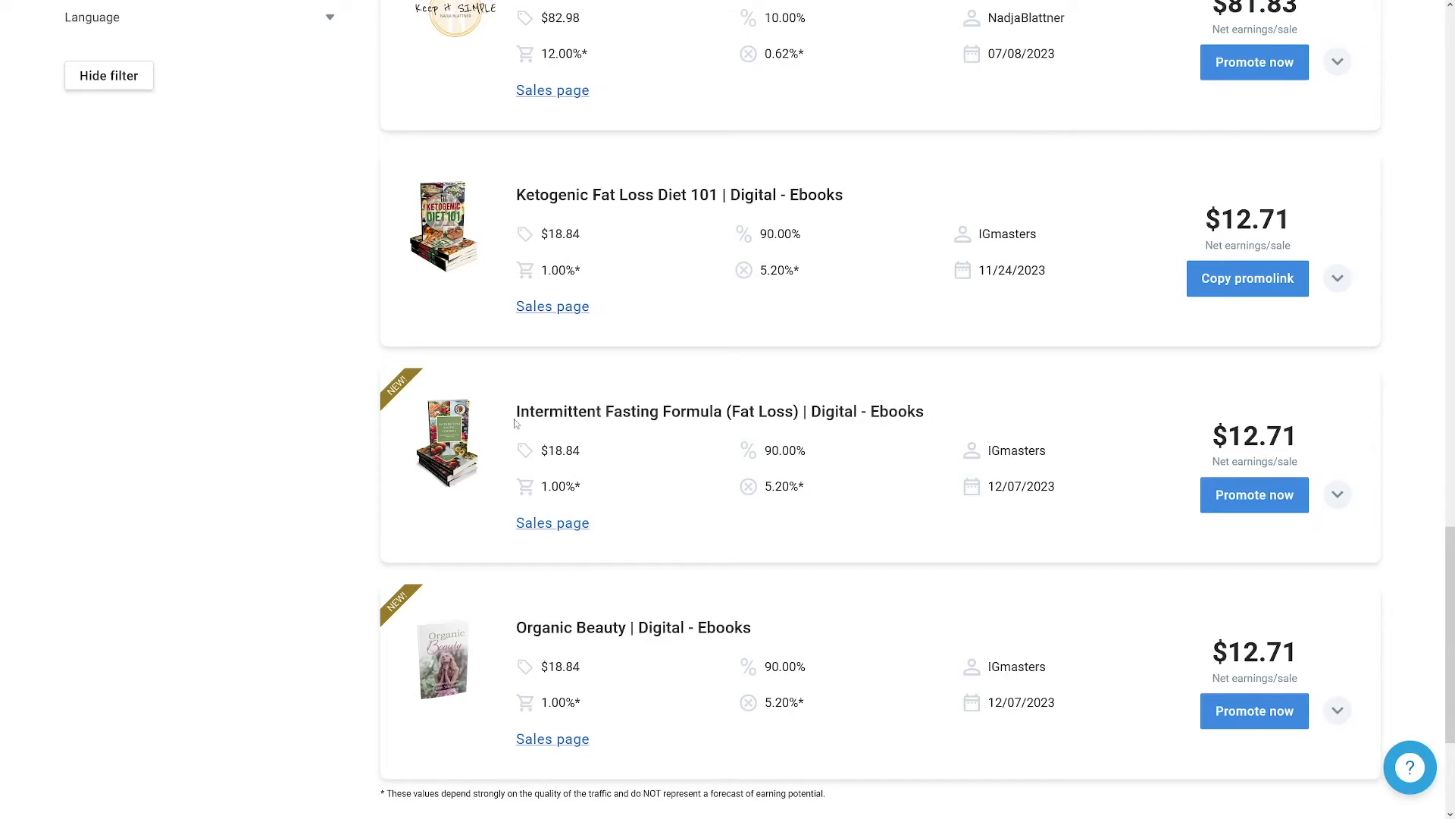
{"action": "left_click_drag", "start_coordinate": [520, 414], "coordinate": [927, 419]}
{"action": "left_click", "coordinate": [926, 420]}
{"action": "left_click", "coordinate": [1249, 495]}
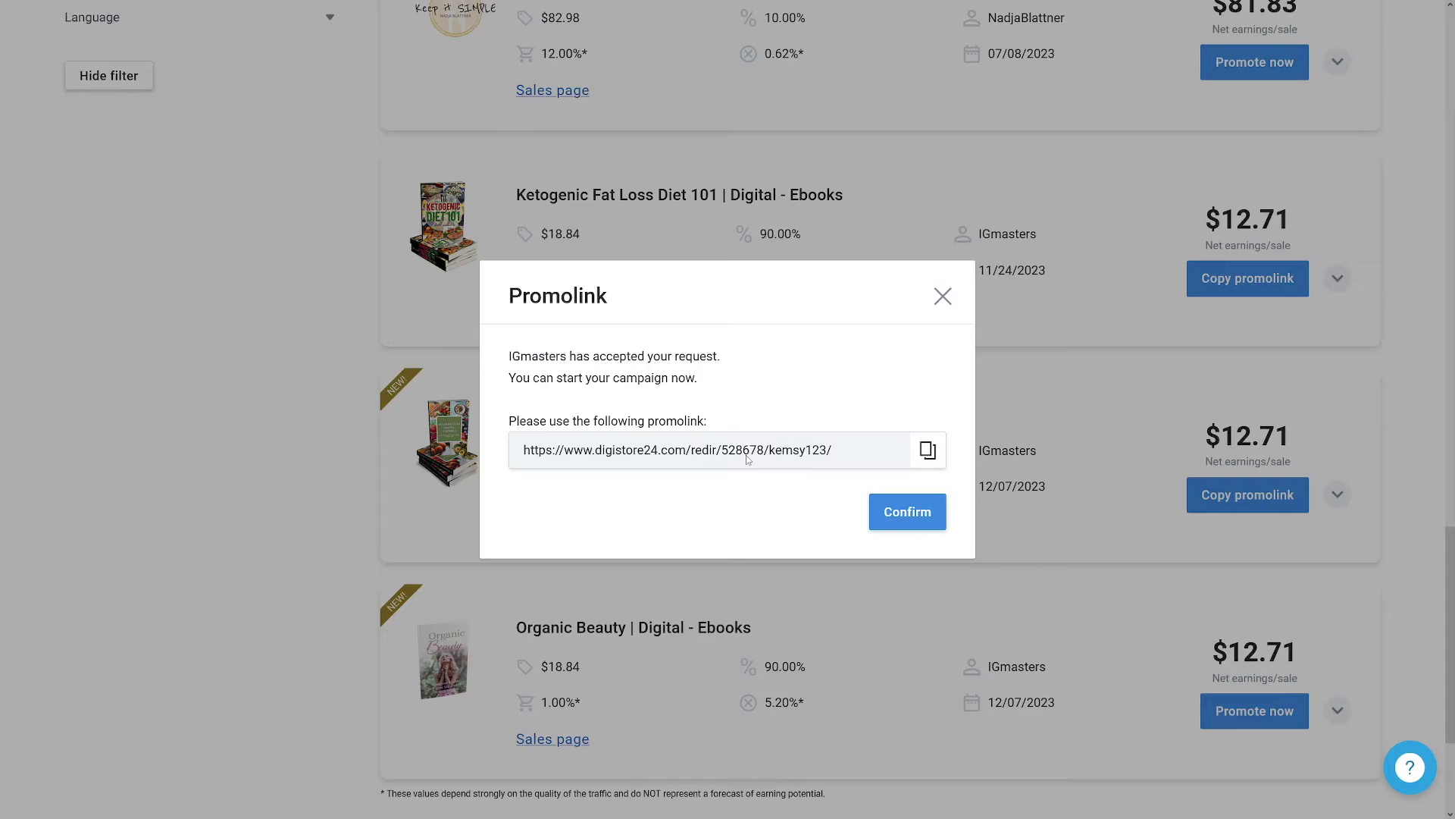
{"action": "left_click", "coordinate": [938, 455]}
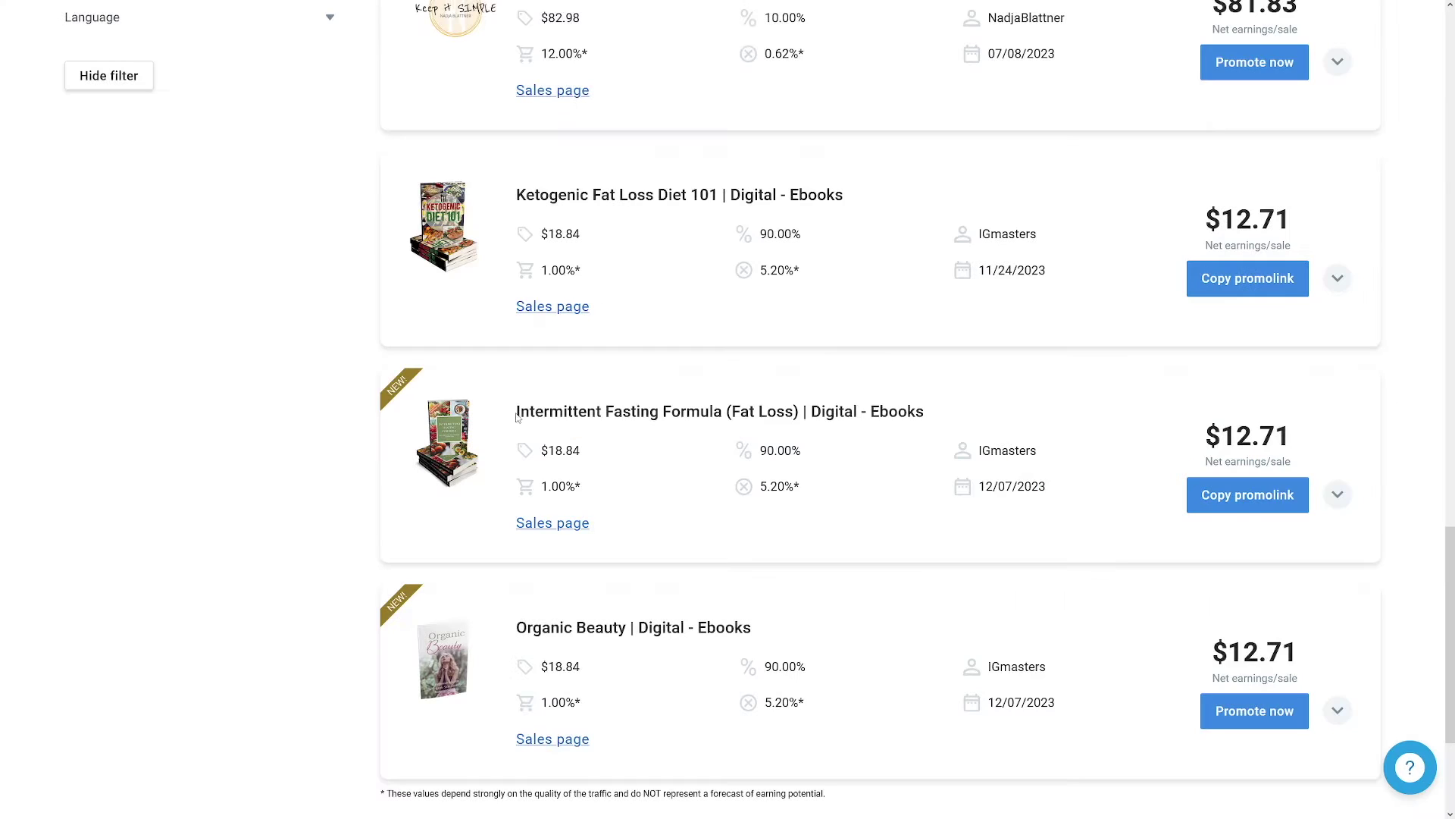
- Name the funnel Intermittent Fasting Formula, with goal Build an audience and currency Canadian Dollar, and save
{"action": "left_click_drag", "start_coordinate": [518, 413], "coordinate": [724, 413]}
{"action": "right_click", "coordinate": [549, 266]}
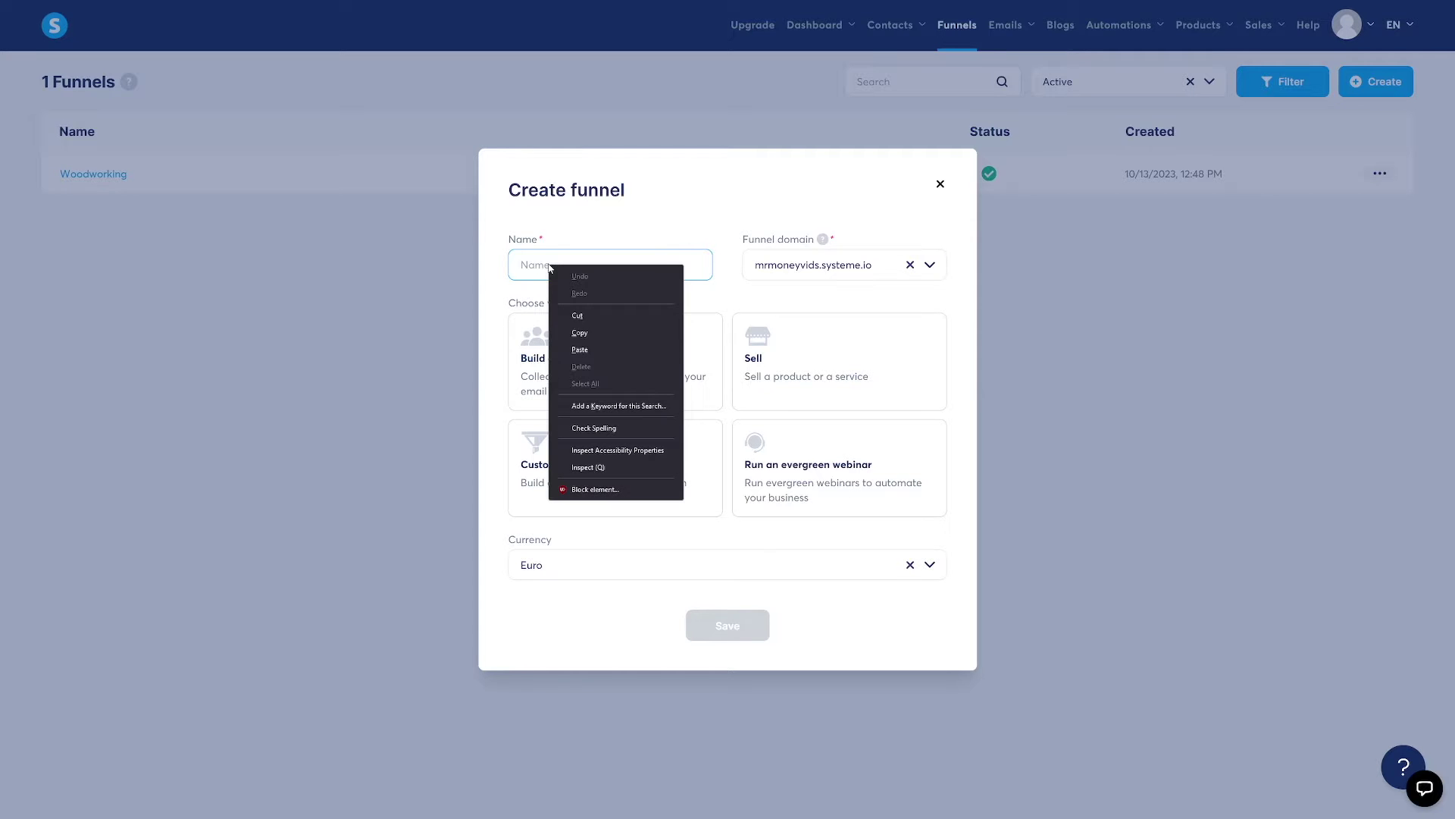
{"action": "left_click", "coordinate": [590, 350]}
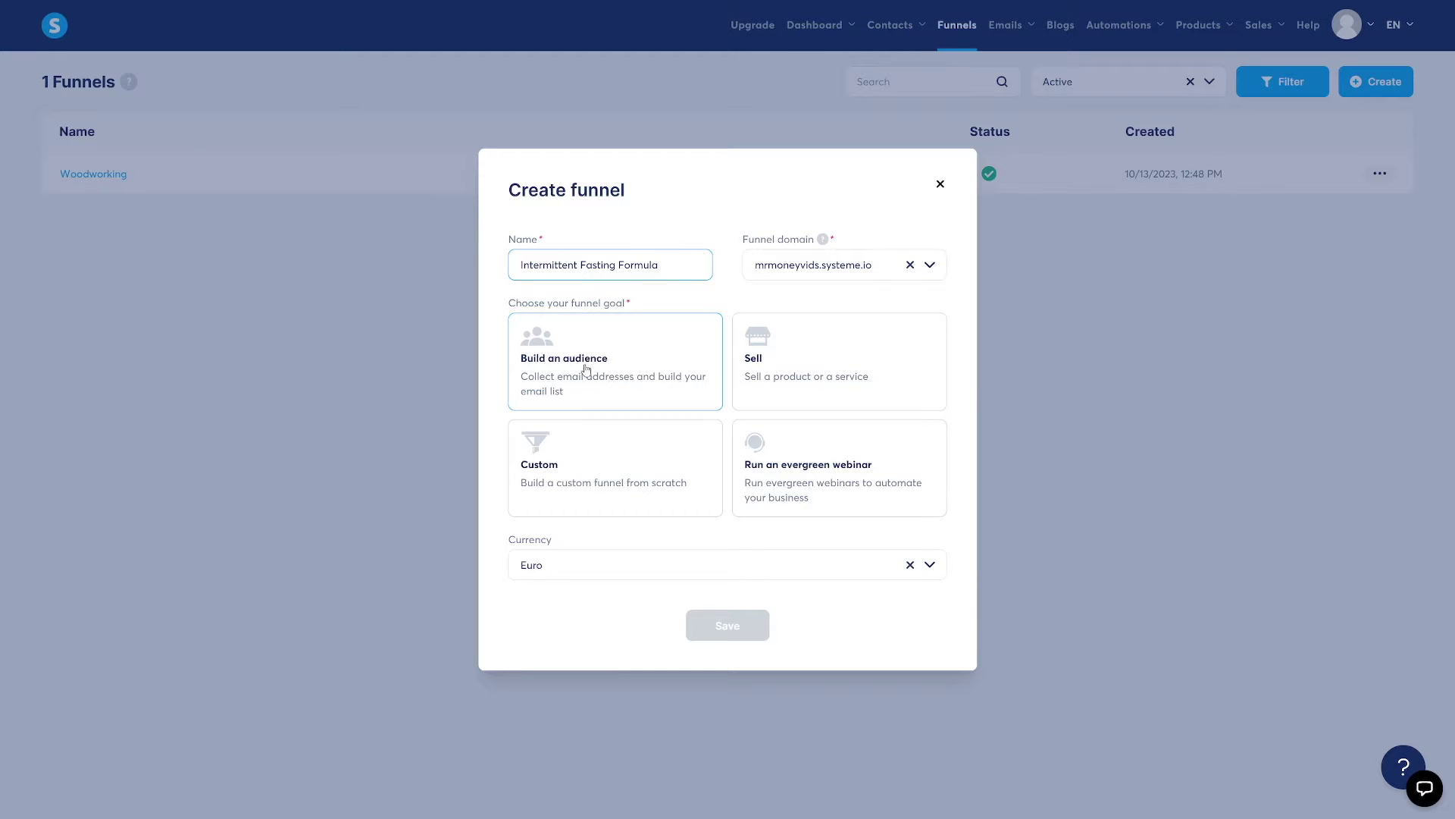
{"action": "left_click", "coordinate": [661, 357]}
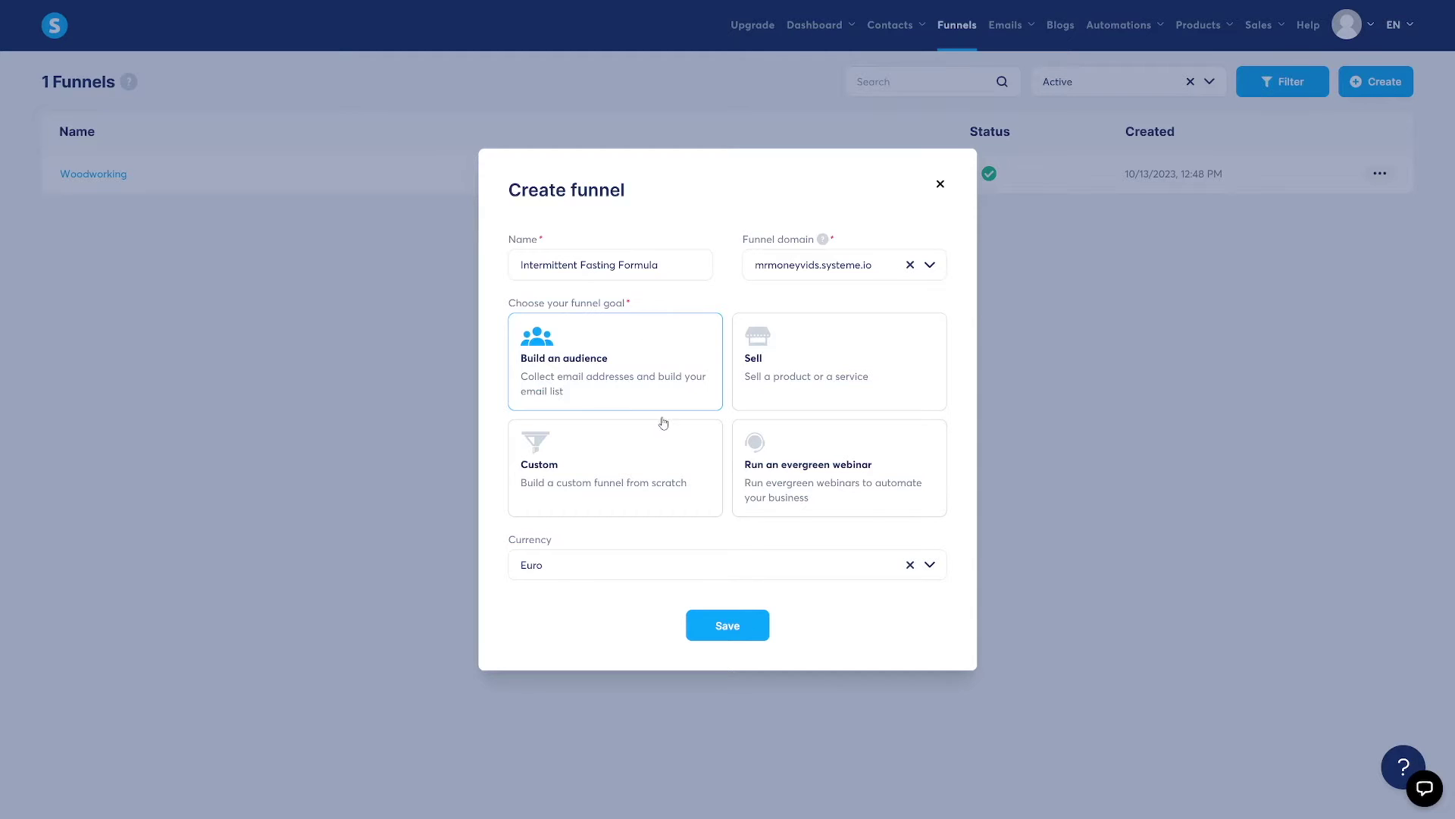
{"action": "left_click", "coordinate": [929, 566]}
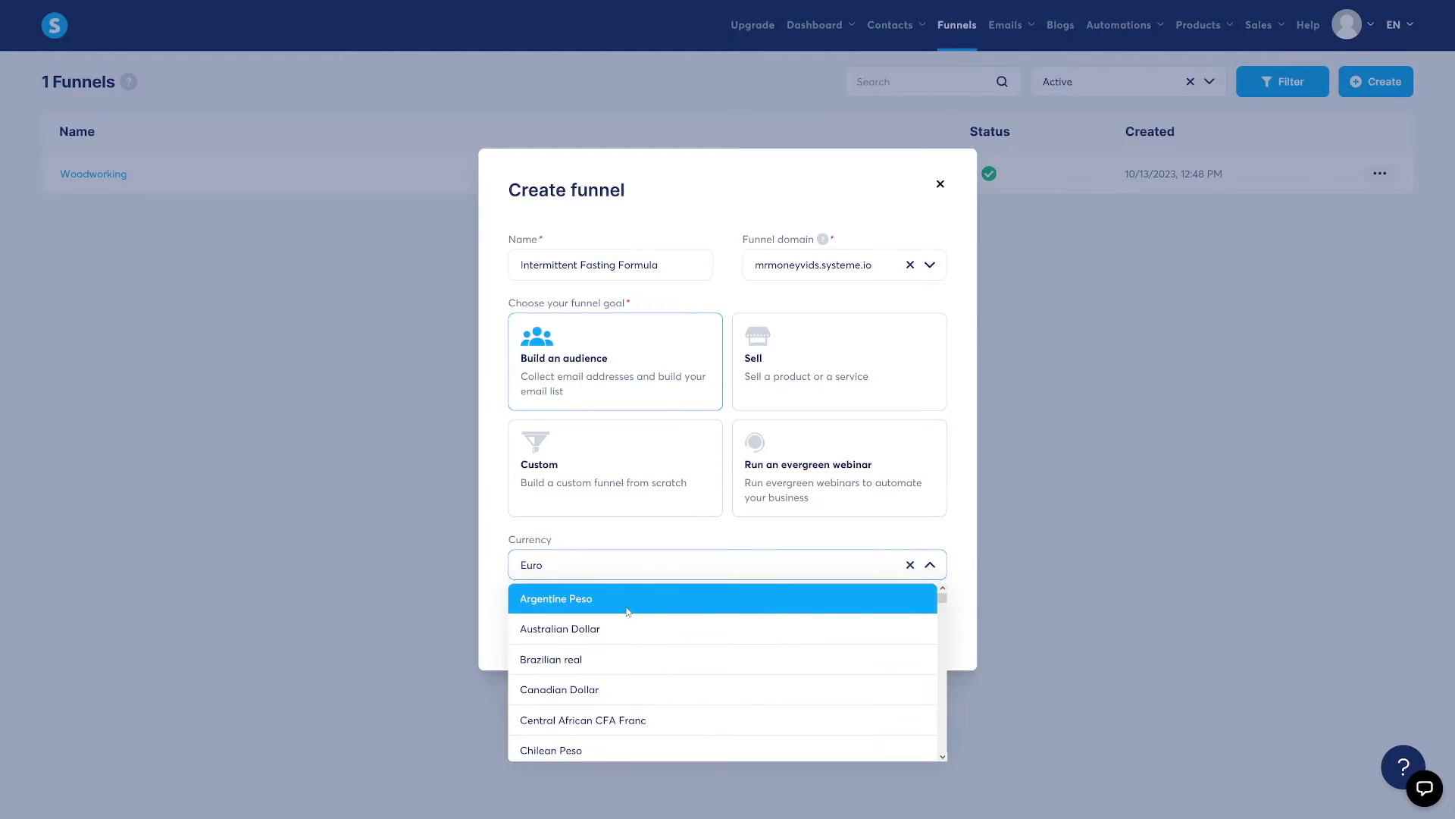
{"action": "left_click", "coordinate": [576, 689]}
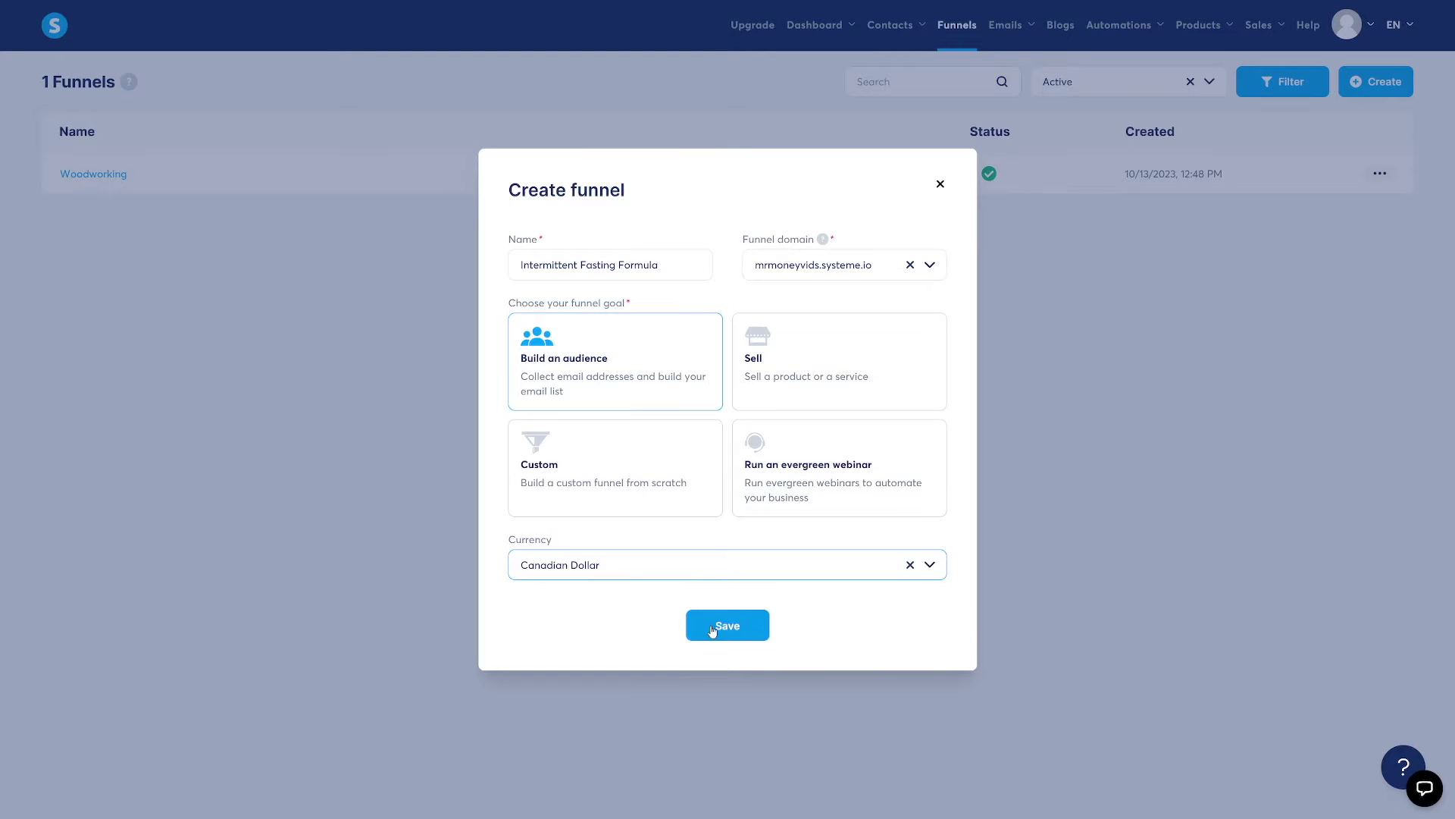
{"action": "left_click", "coordinate": [727, 627]}
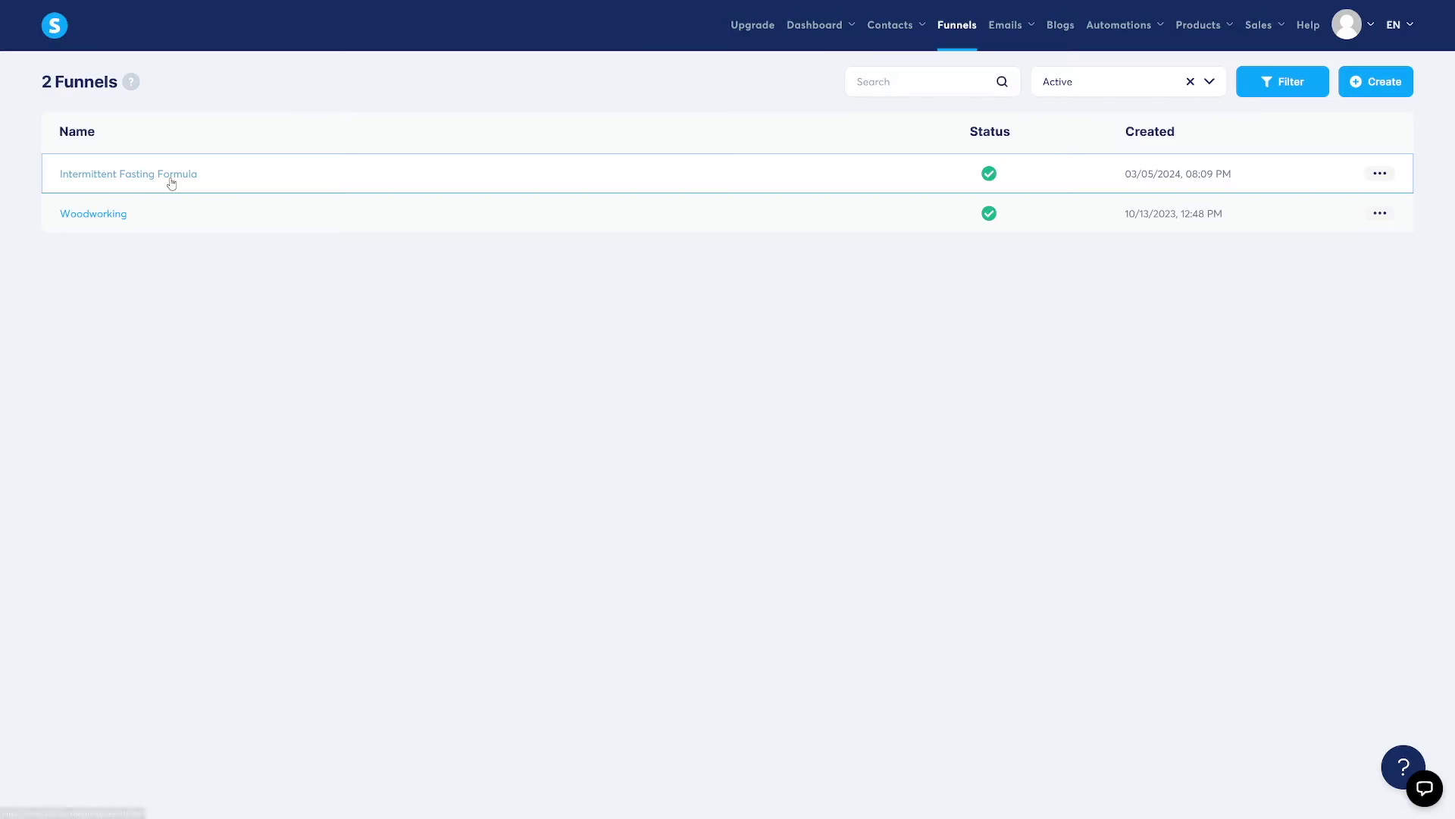
- Open the Intermittent Fasting Formula funnel and browse the Thank You and Squeeze page templates
{"action": "left_click", "coordinate": [162, 183]}
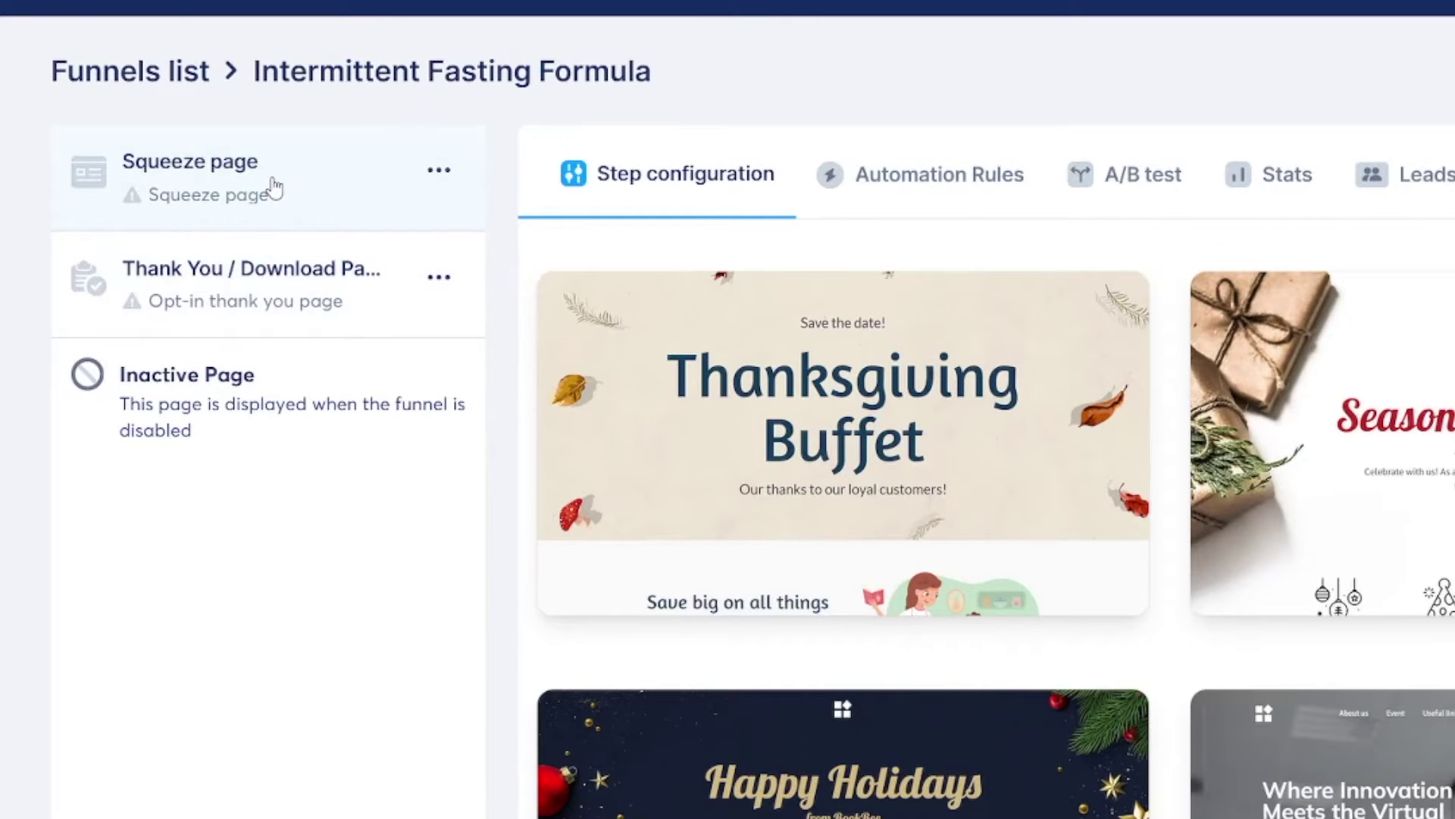
{"action": "left_click", "coordinate": [279, 272]}
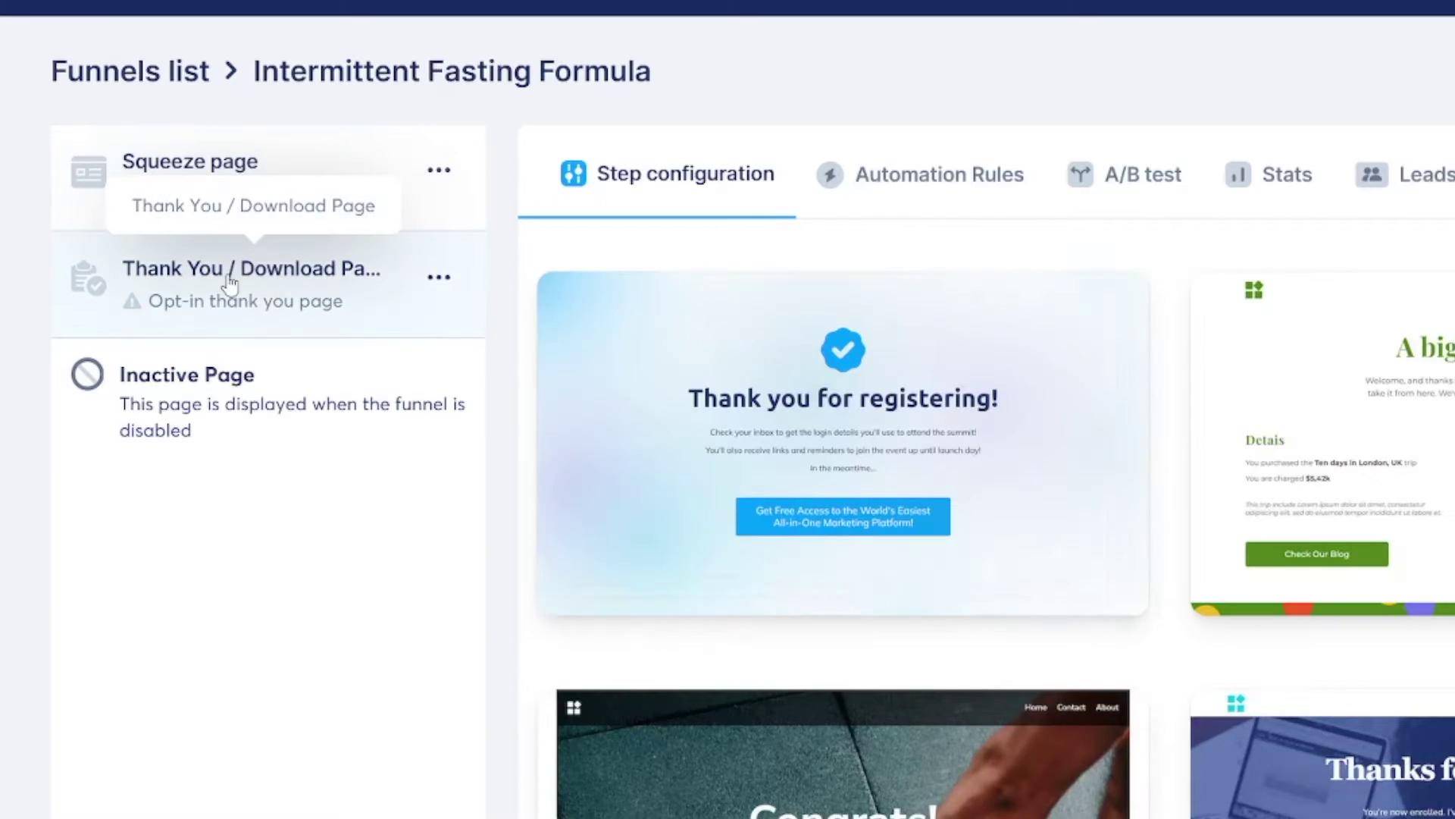
{"action": "left_click", "coordinate": [334, 189]}
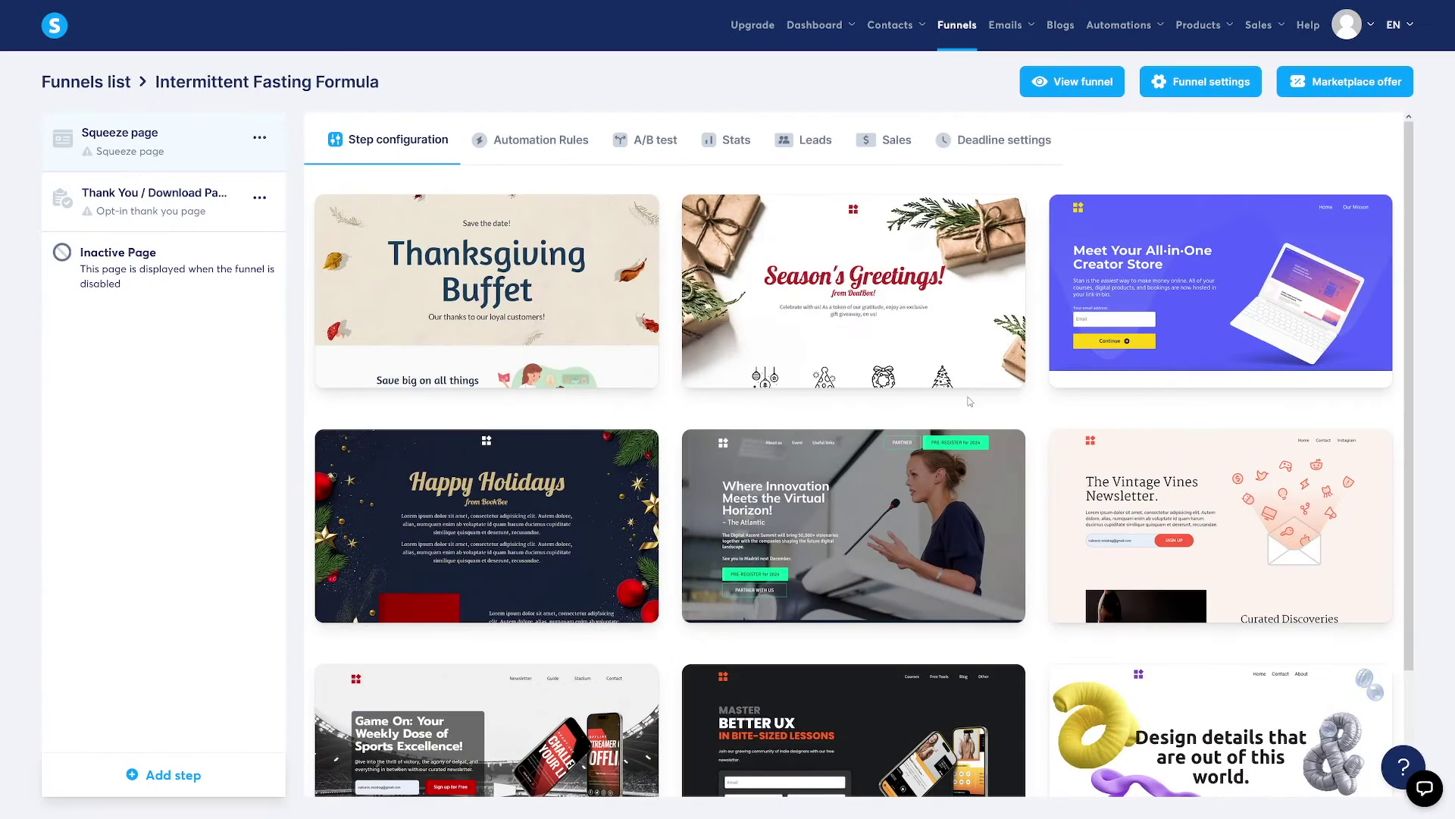
{"action": "scroll", "coordinate": [985, 406], "scroll_direction": "down", "scroll_amount": 2}
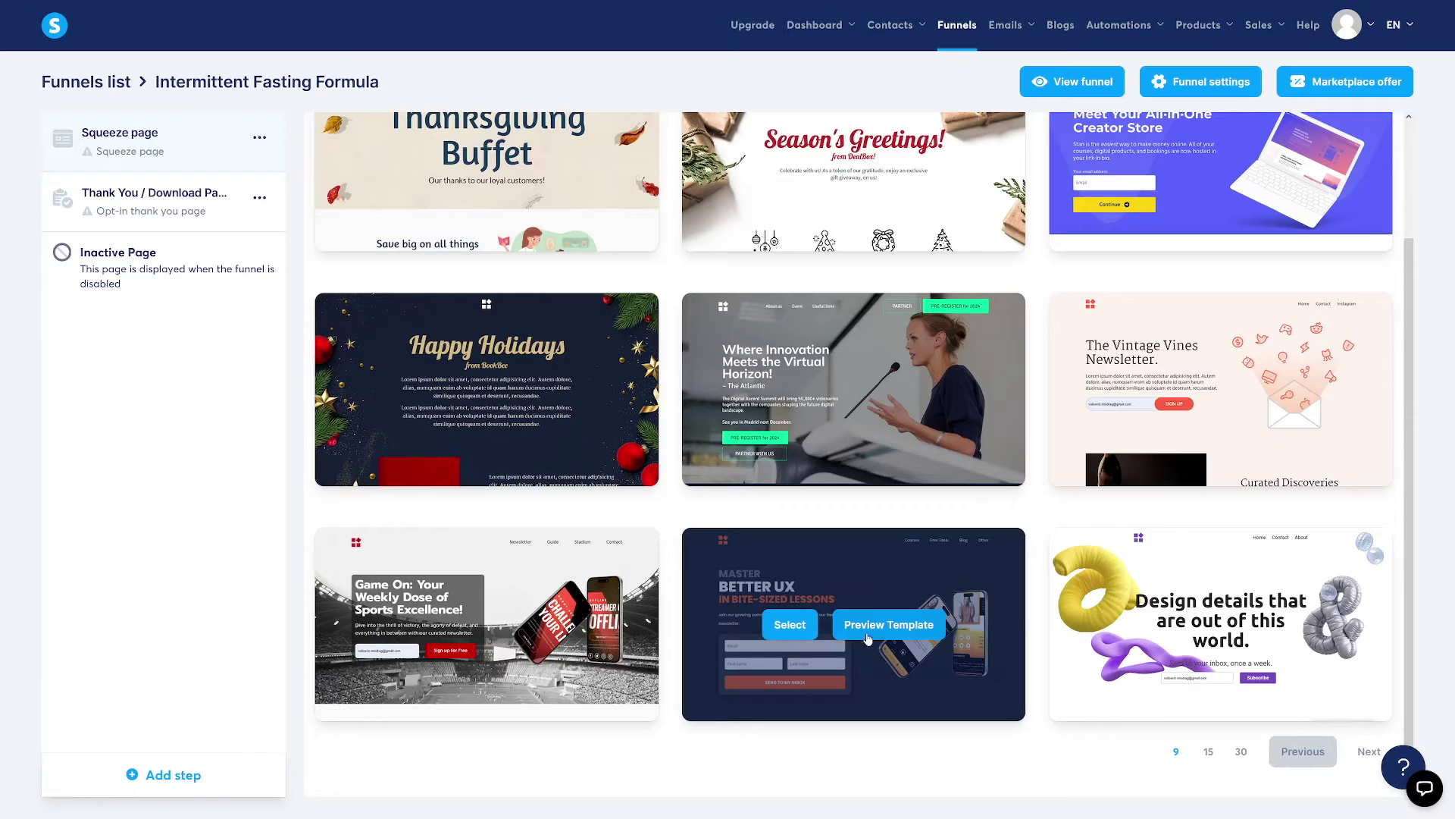
{"action": "left_click", "coordinate": [894, 625]}
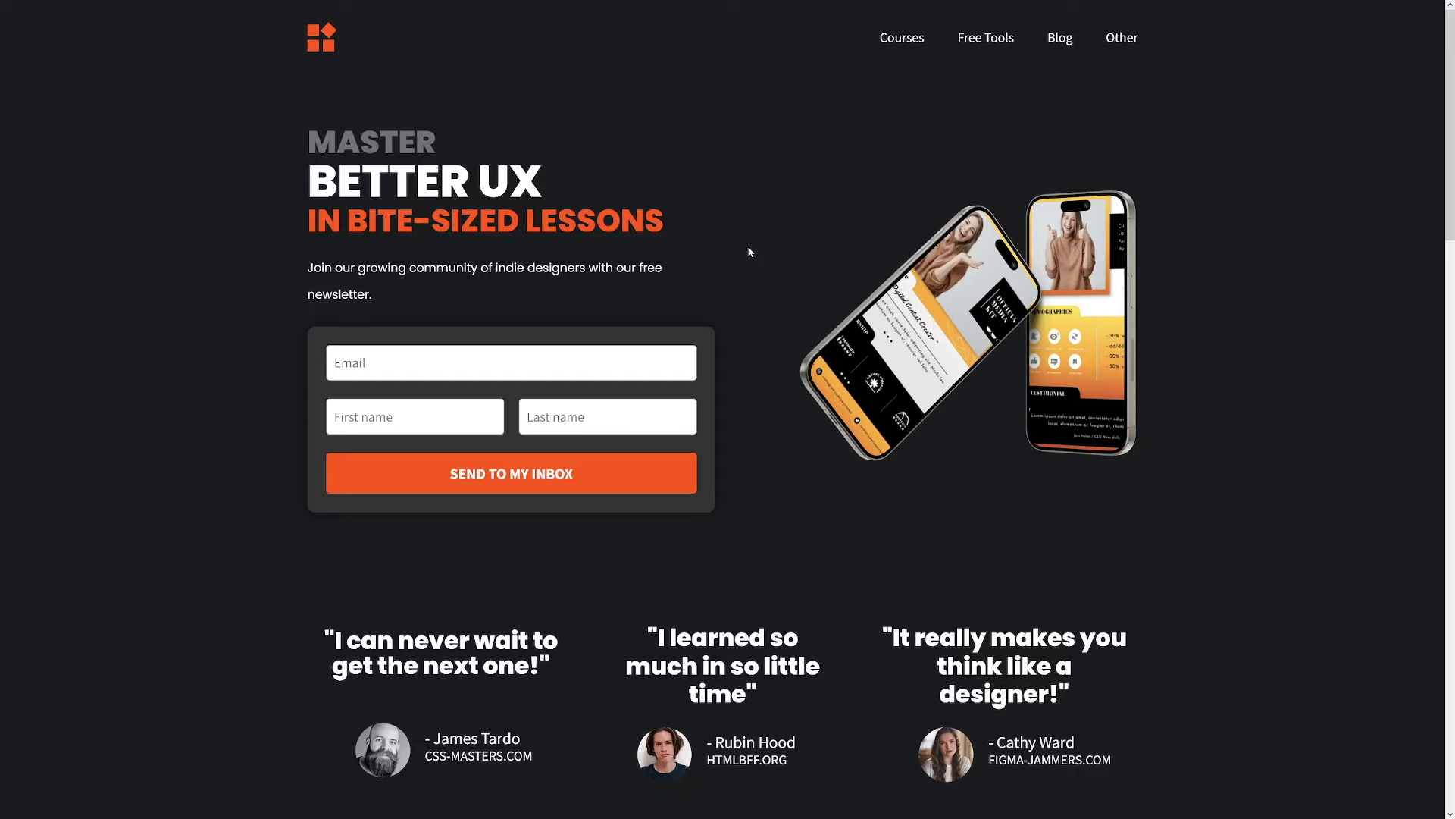
{"action": "scroll", "coordinate": [749, 250], "scroll_direction": "down", "scroll_amount": 9}
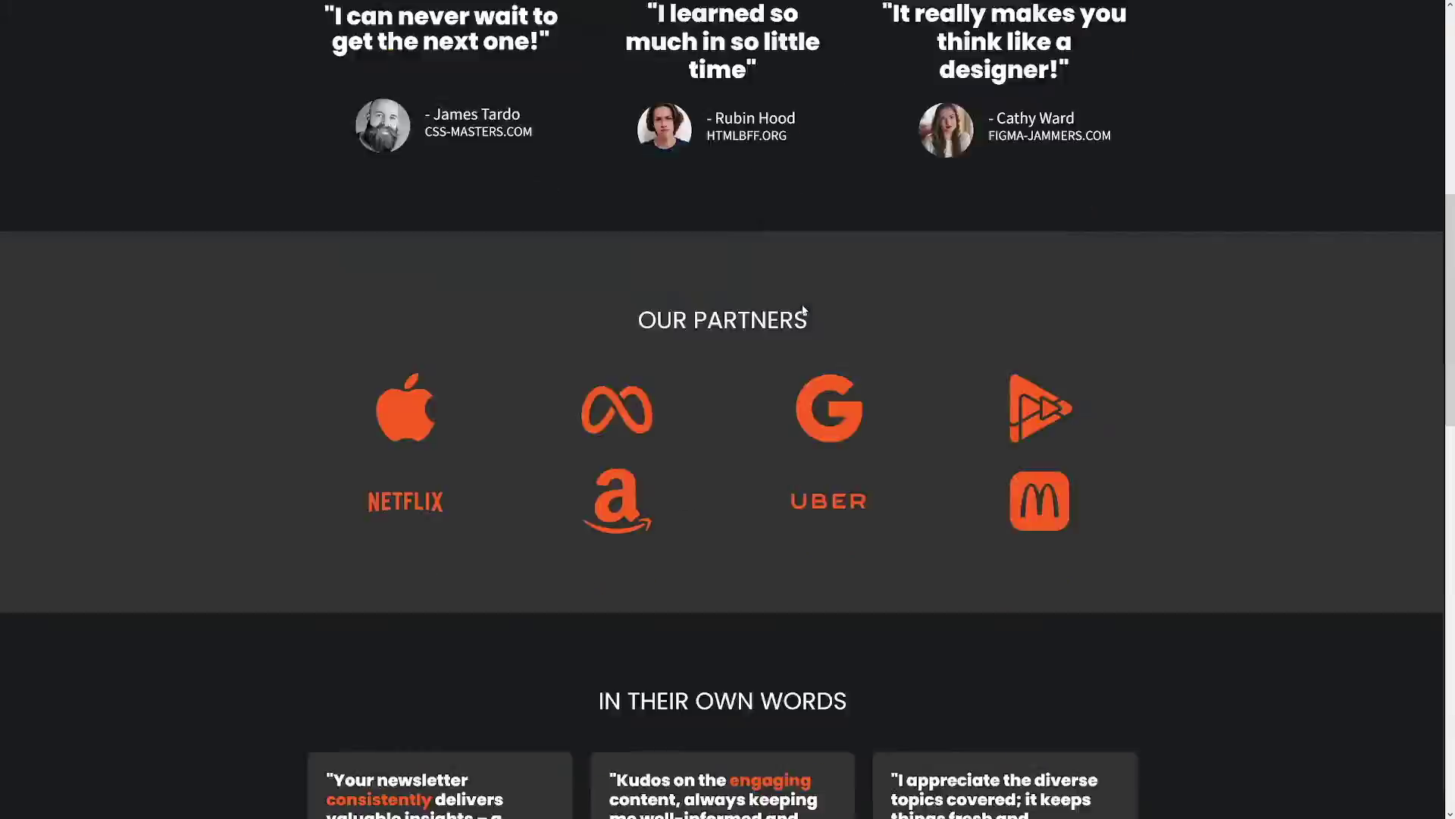
{"action": "scroll", "coordinate": [802, 304], "scroll_direction": "up", "scroll_amount": 9}
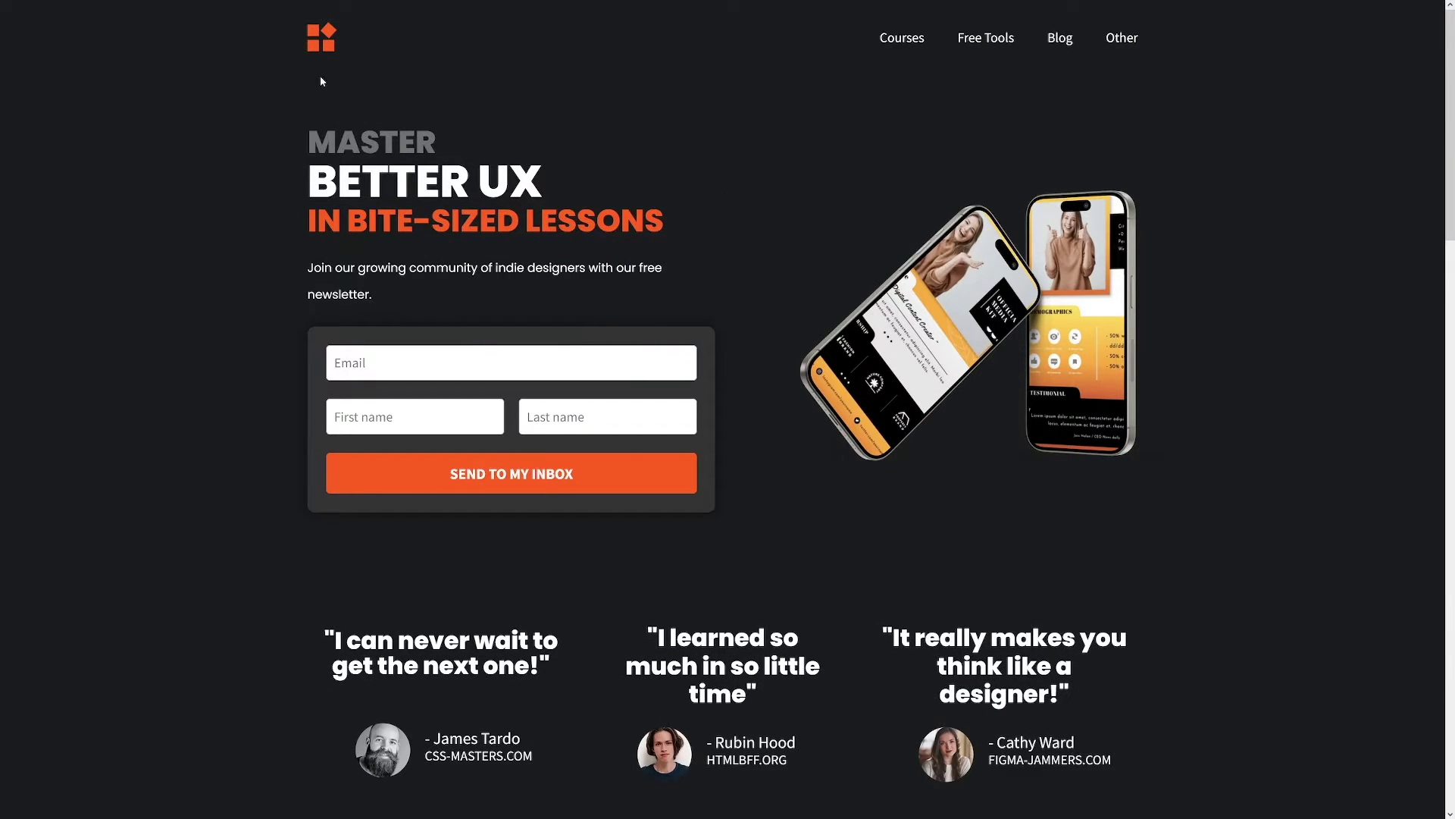
{"action": "key", "text": "Escape"}
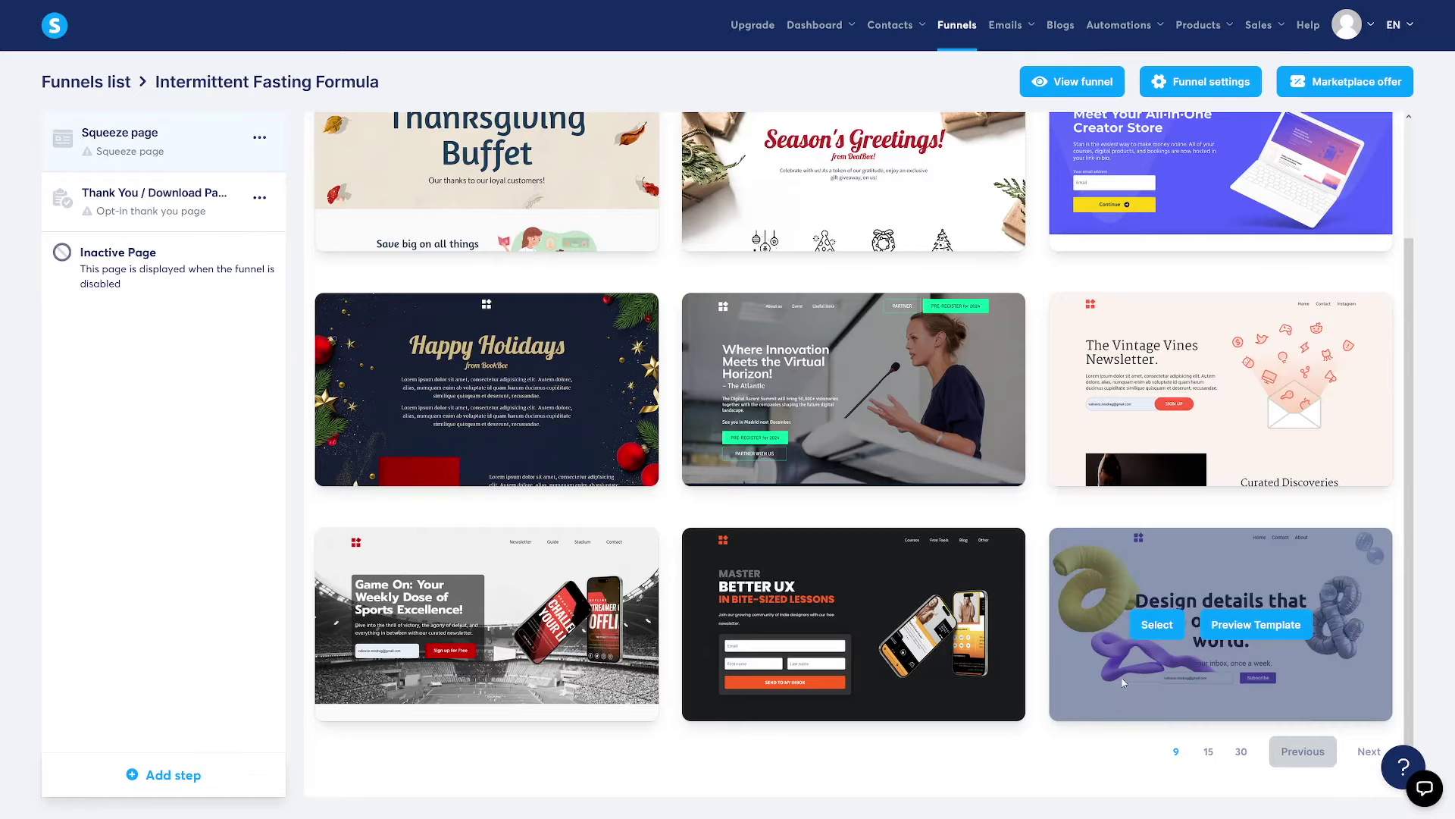
- Show 30 templates per page and select The Epicurean Kitchen restaurant template
{"action": "left_click", "coordinate": [1242, 753]}
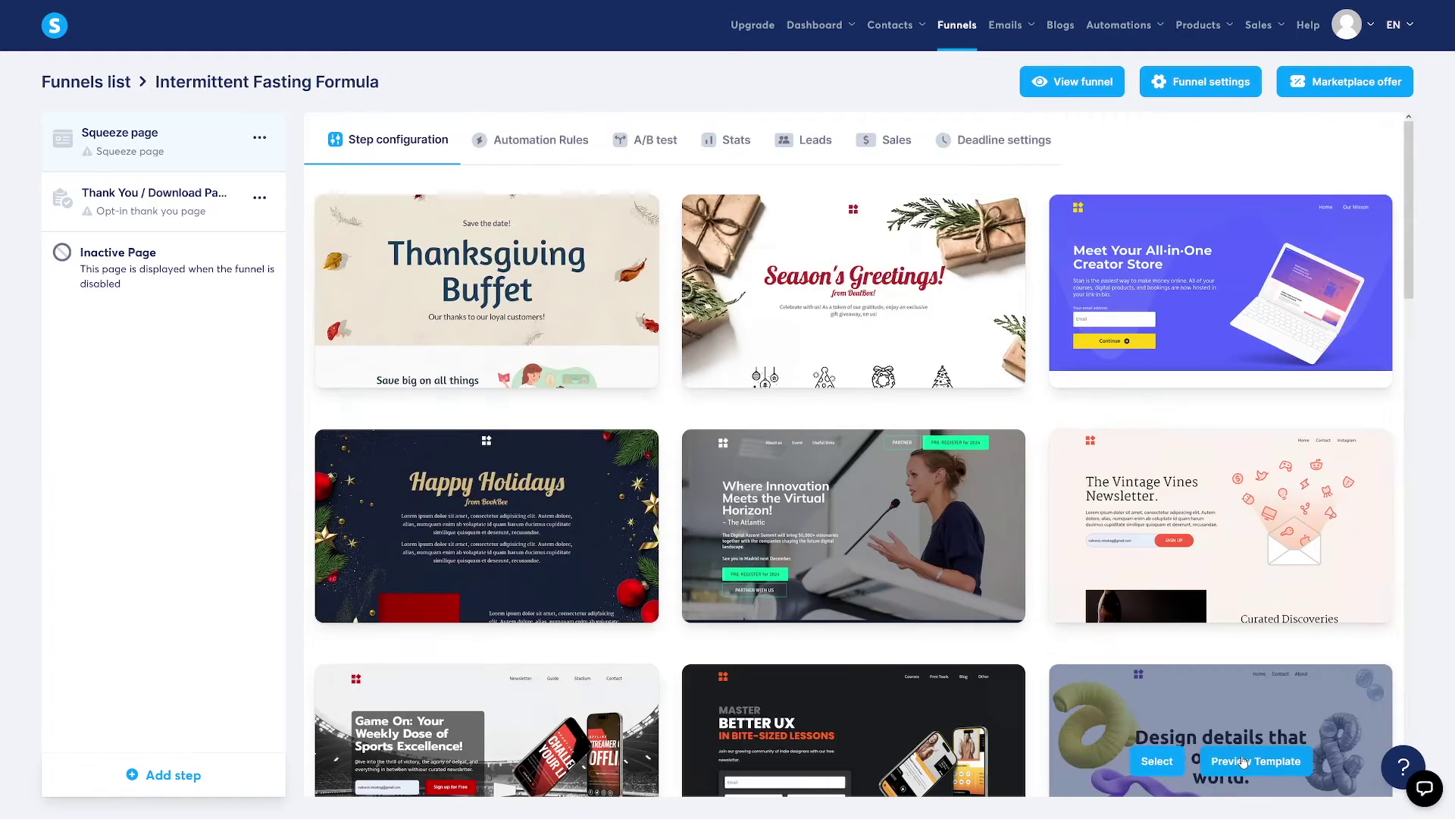
{"action": "mouse_move", "coordinate": [1107, 465]}
{"action": "scroll", "coordinate": [1054, 429], "scroll_direction": "down", "scroll_amount": 15}
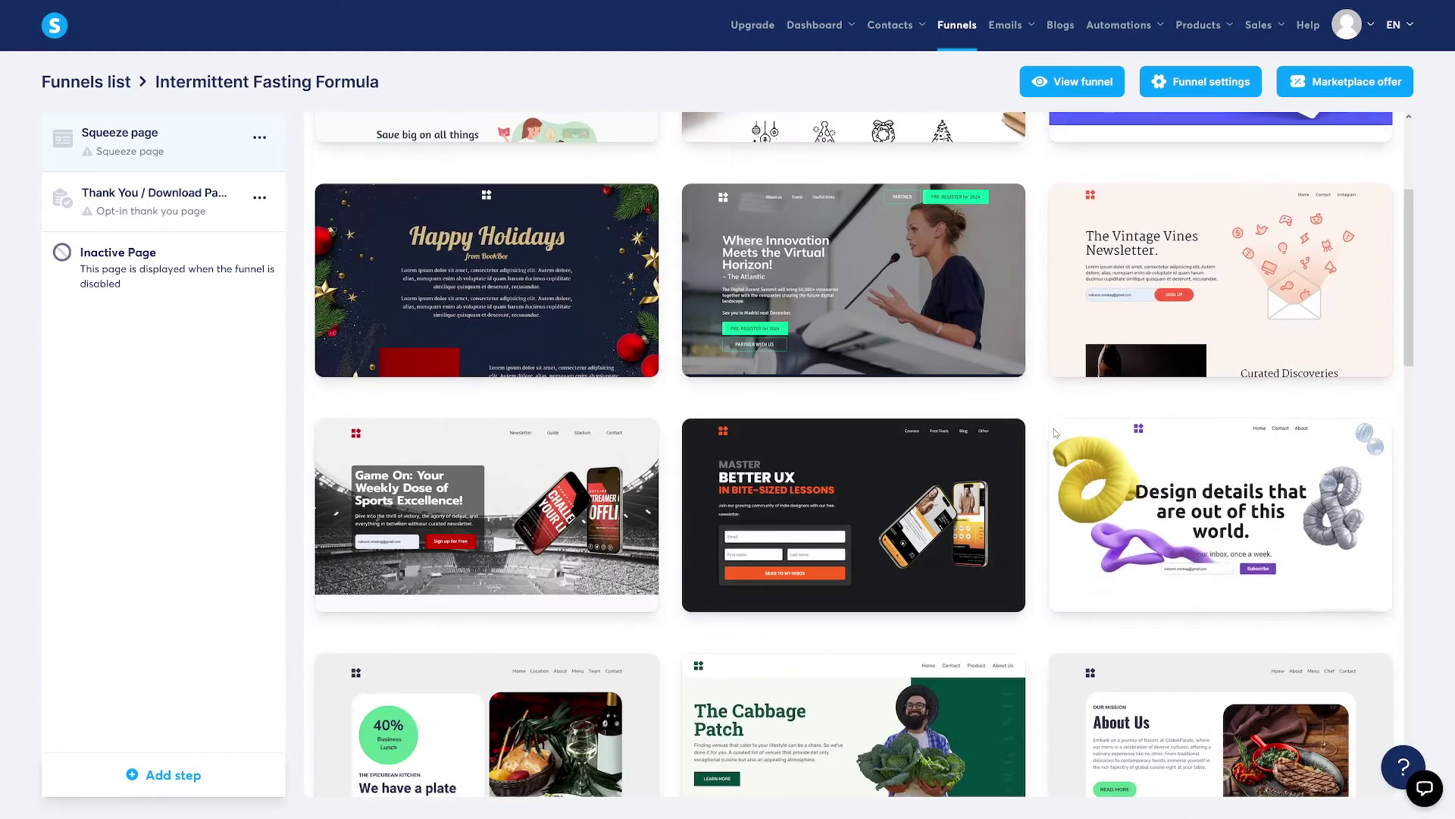
{"action": "scroll", "coordinate": [1054, 429], "scroll_direction": "down", "scroll_amount": 3}
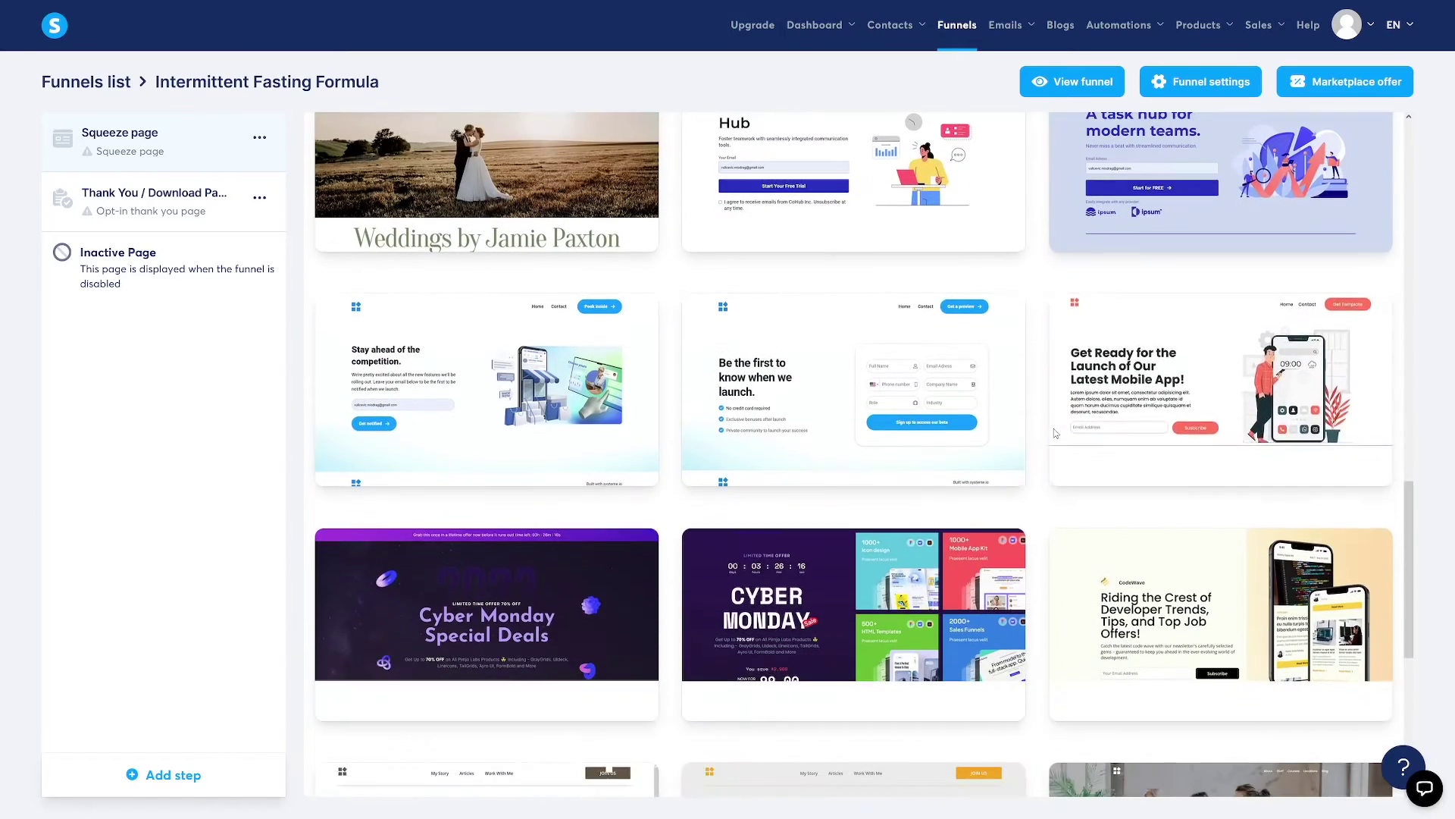
{"action": "scroll", "coordinate": [1053, 429], "scroll_direction": "down", "scroll_amount": 2}
{"action": "scroll", "coordinate": [1054, 432], "scroll_direction": "down", "scroll_amount": 4}
{"action": "scroll", "coordinate": [1077, 484], "scroll_direction": "up", "scroll_amount": 5}
{"action": "scroll", "coordinate": [1071, 483], "scroll_direction": "up", "scroll_amount": 2}
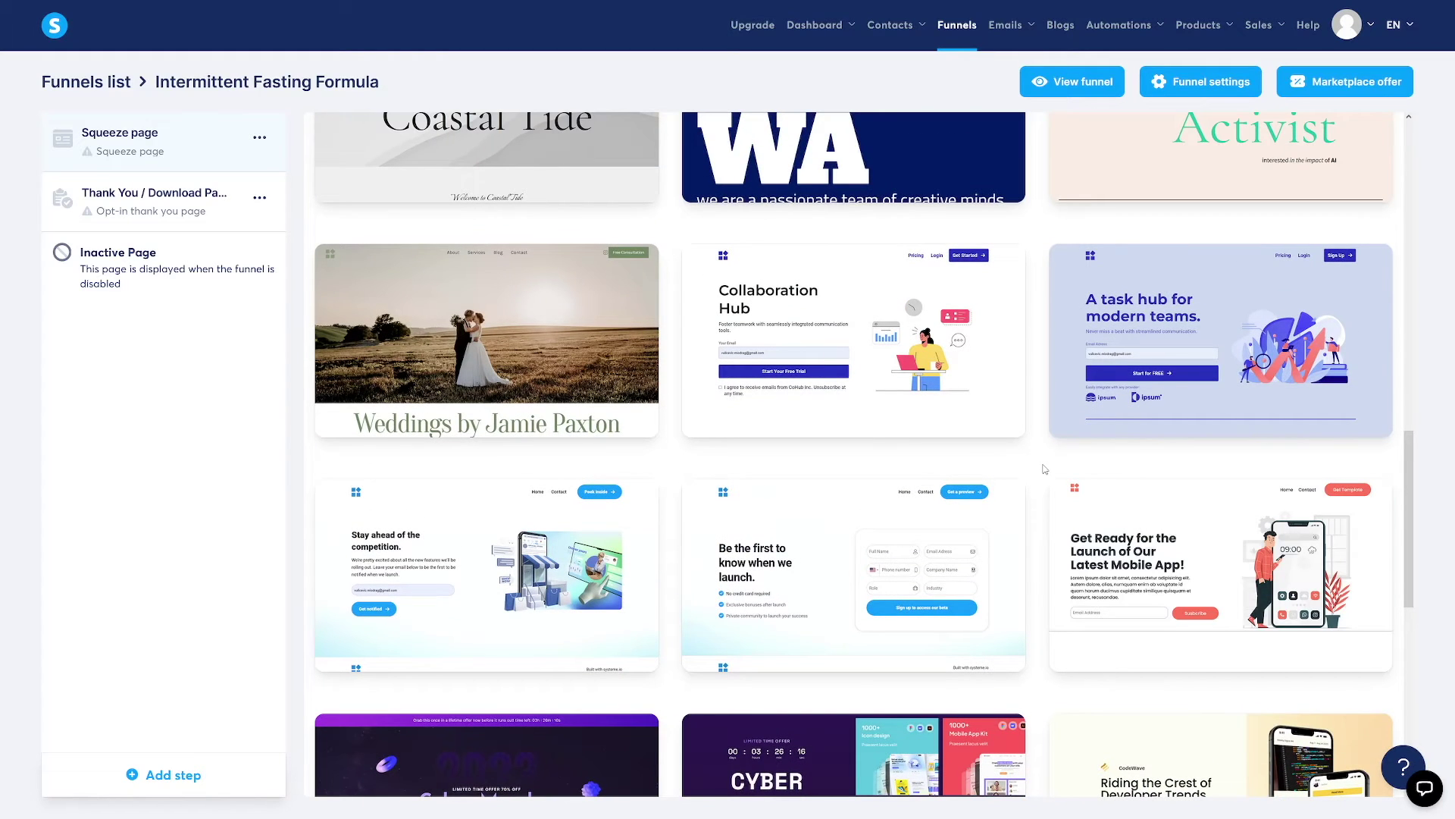
{"action": "scroll", "coordinate": [1044, 468], "scroll_direction": "up", "scroll_amount": 8}
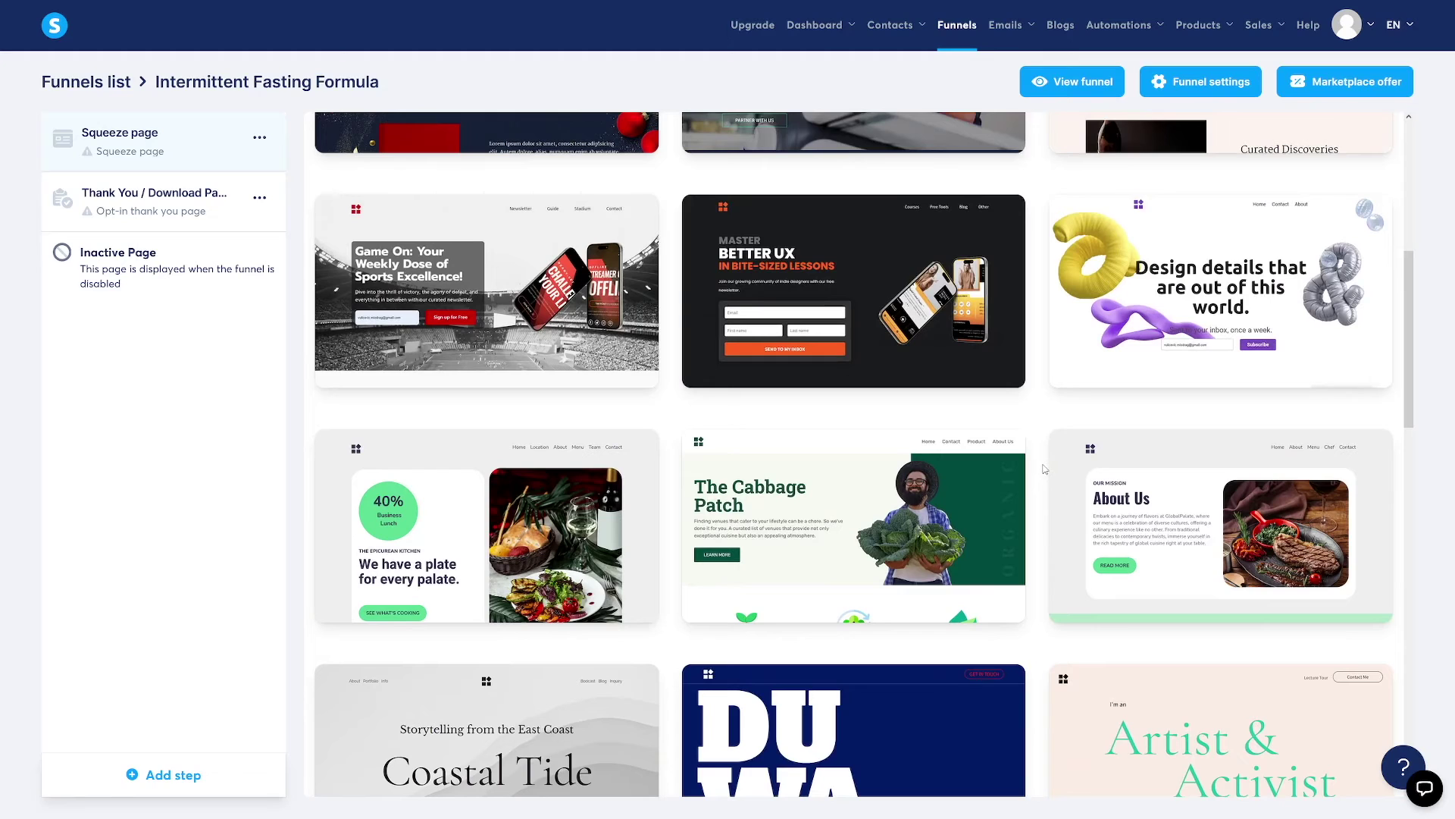
{"action": "left_click", "coordinate": [422, 526]}
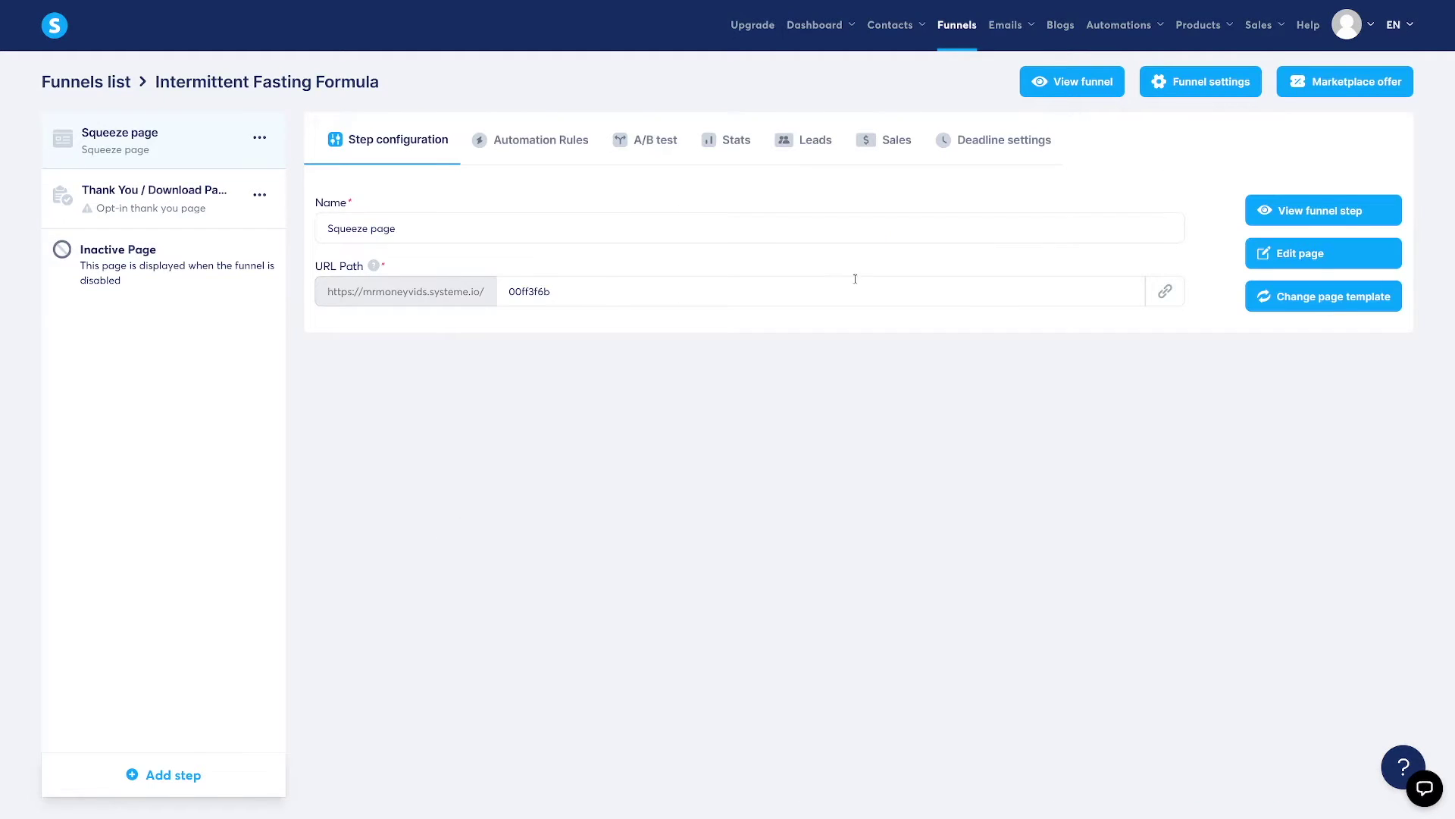
- Open the squeeze page in the editor and select the hero card's placeholder image
{"action": "left_click", "coordinate": [1307, 258]}
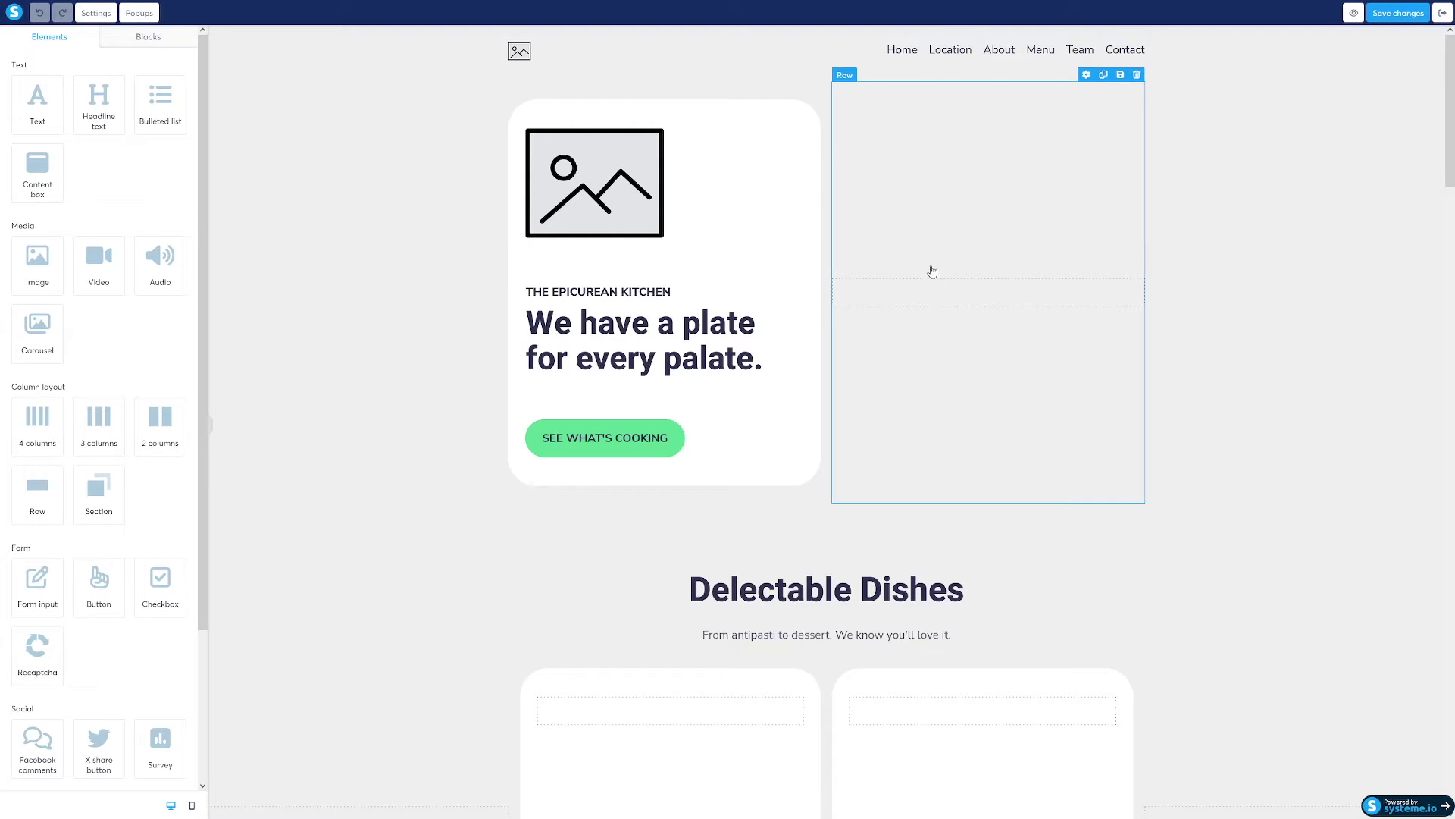
{"action": "left_click", "coordinate": [606, 184]}
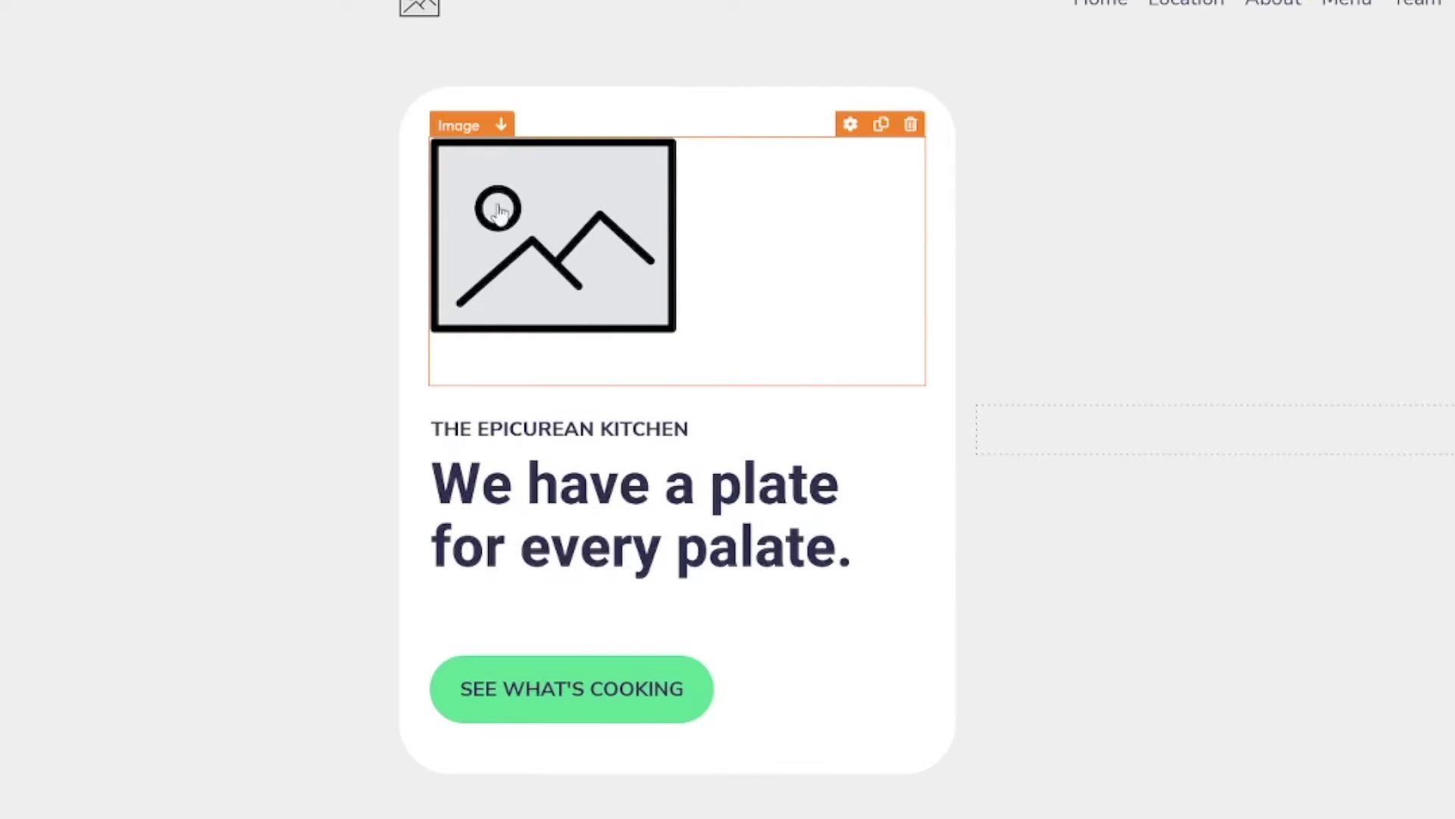
- Upload the salad photo and insert it in place of the hero placeholder image
{"action": "left_click", "coordinate": [468, 129]}
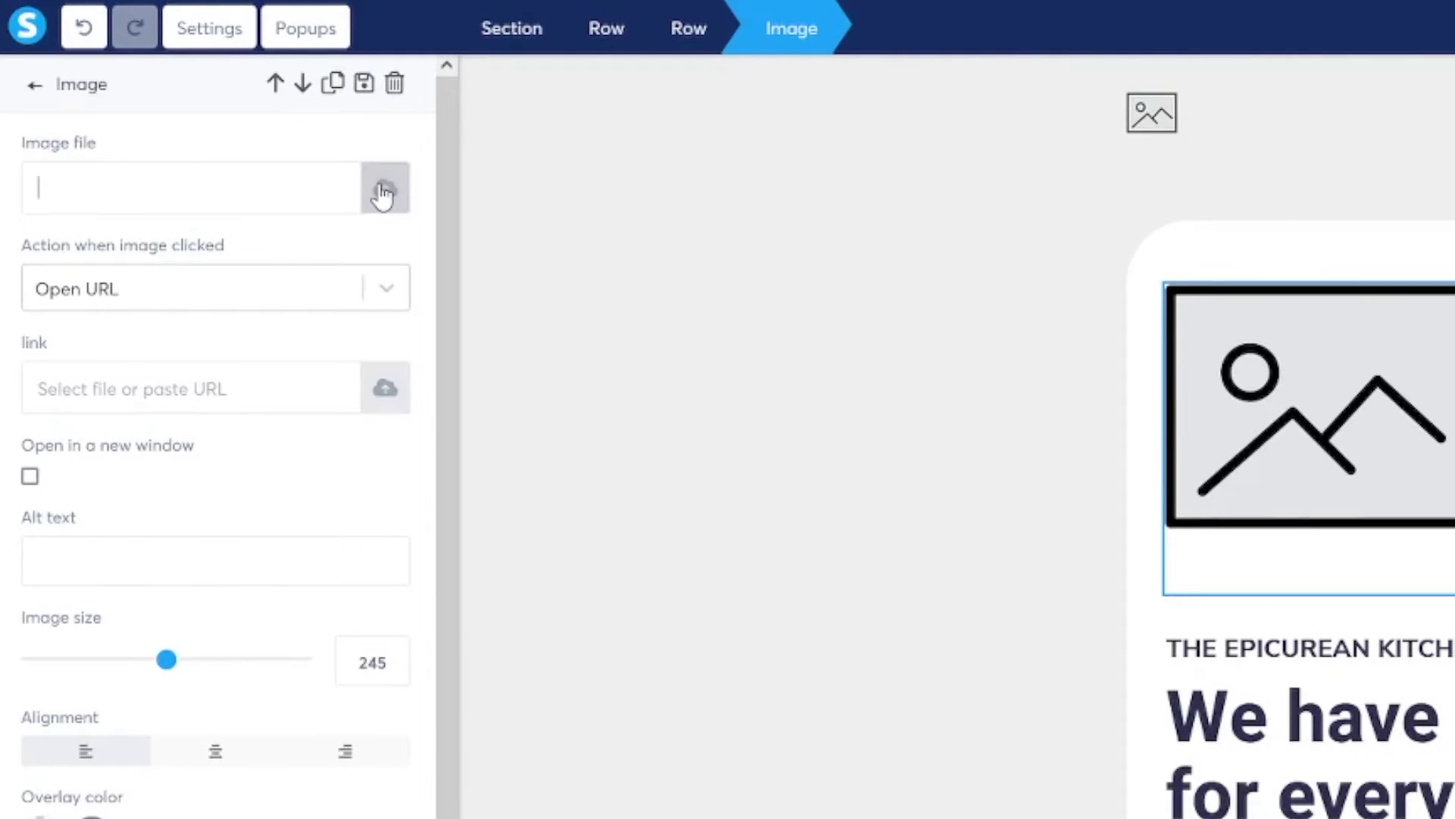
{"action": "left_click", "coordinate": [175, 84]}
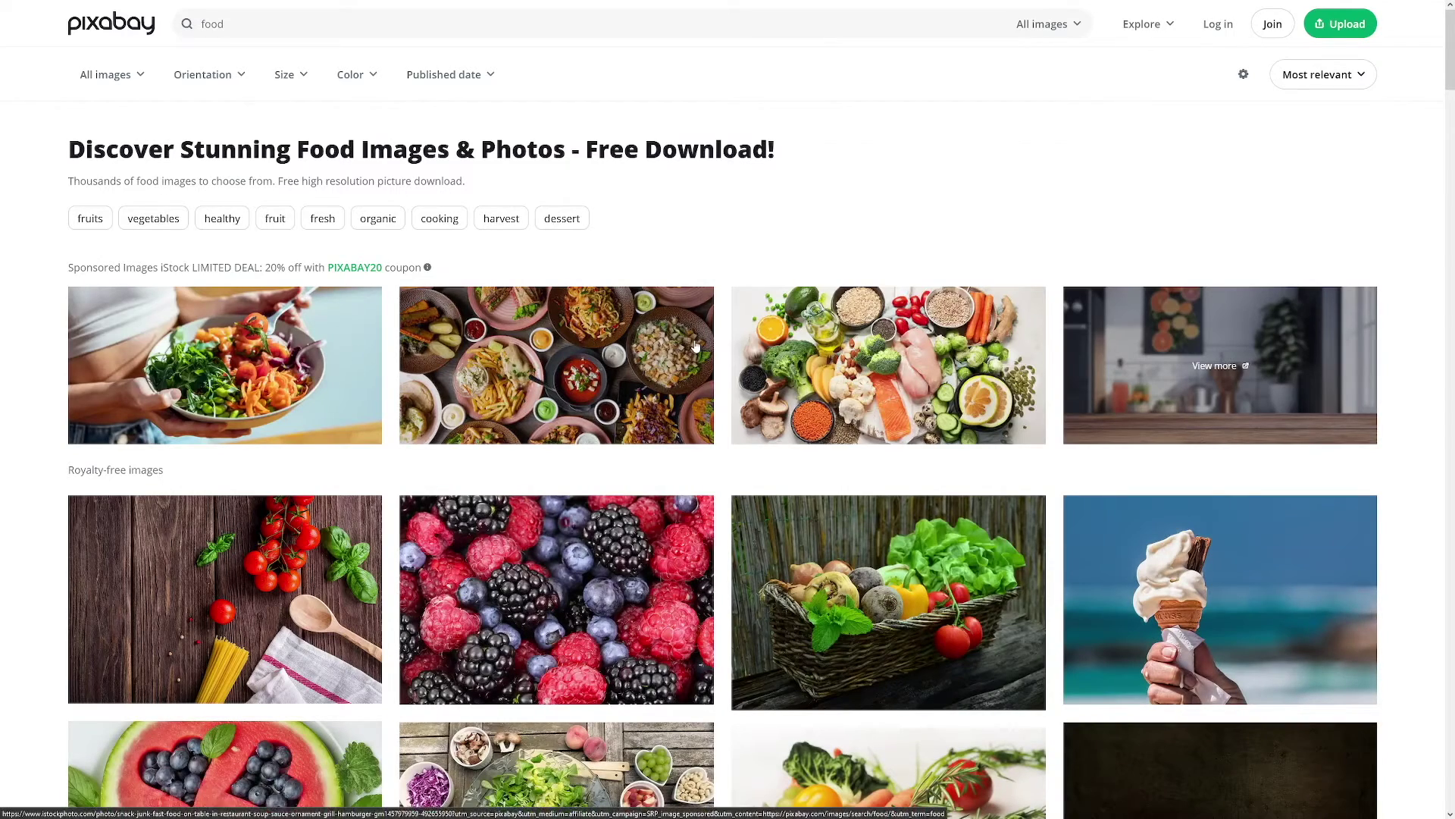
{"action": "scroll", "coordinate": [695, 347], "scroll_direction": "down", "scroll_amount": 2}
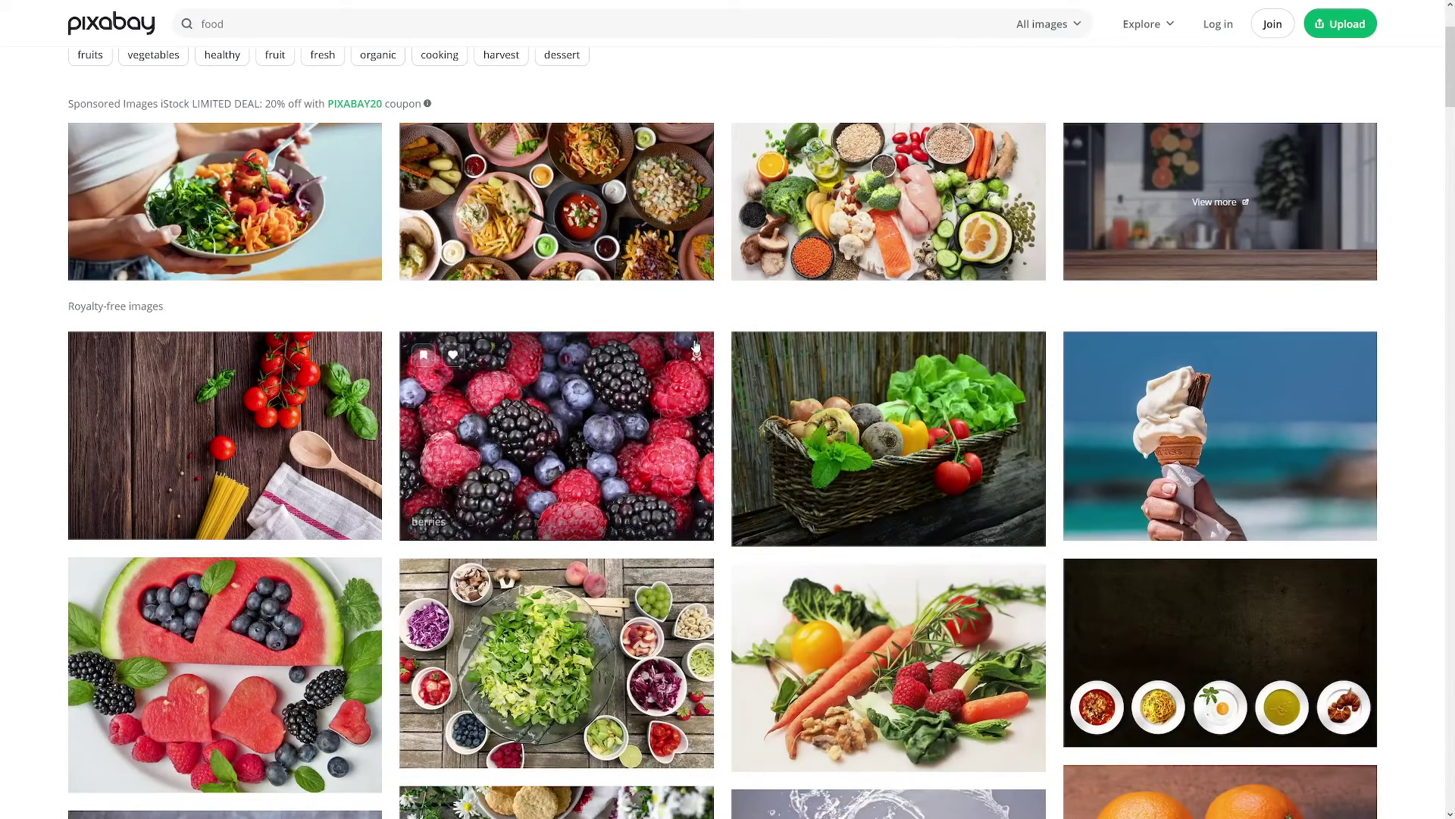
{"action": "scroll", "coordinate": [695, 347], "scroll_direction": "down", "scroll_amount": 2}
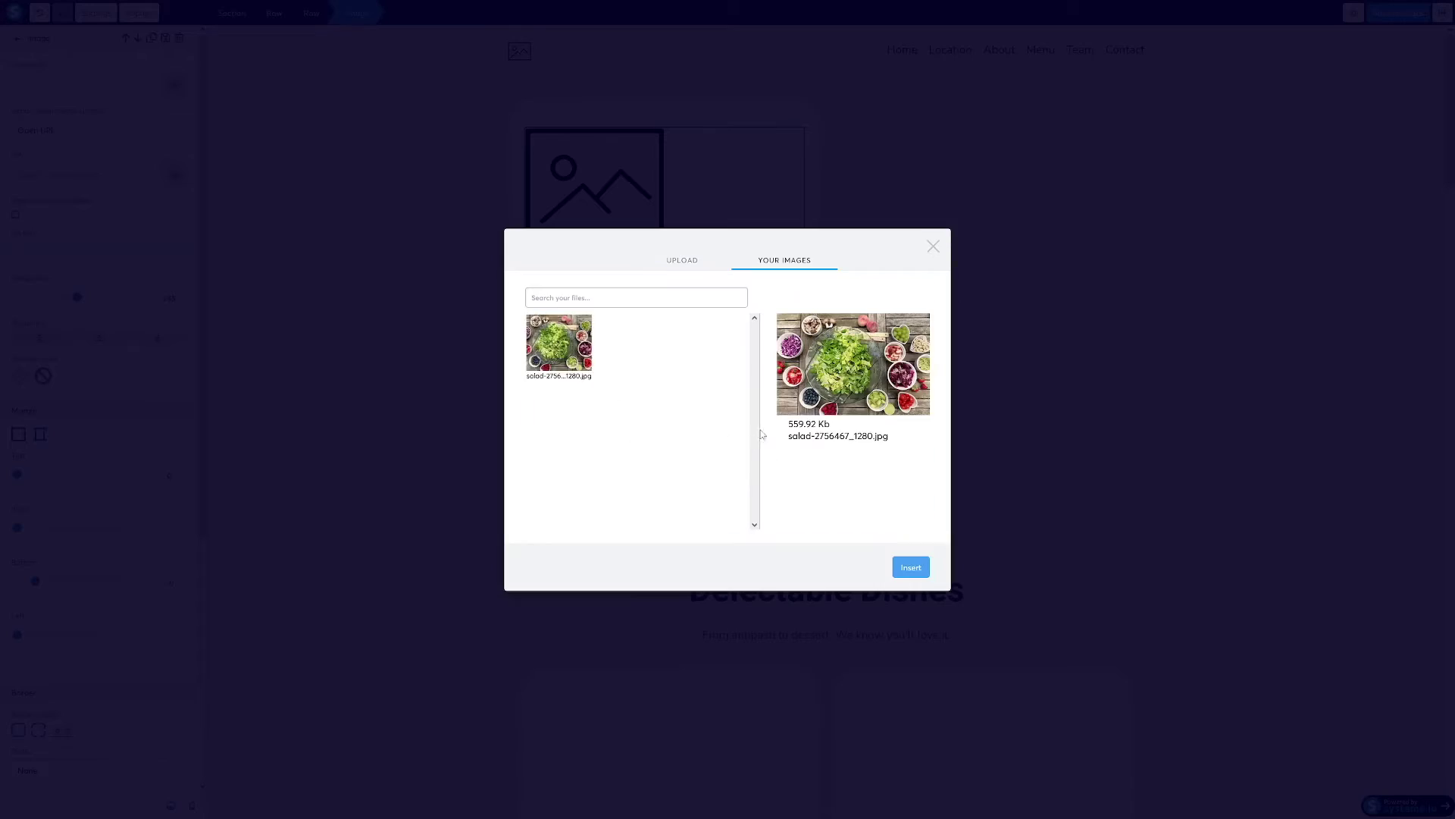
{"action": "left_click", "coordinate": [912, 568]}
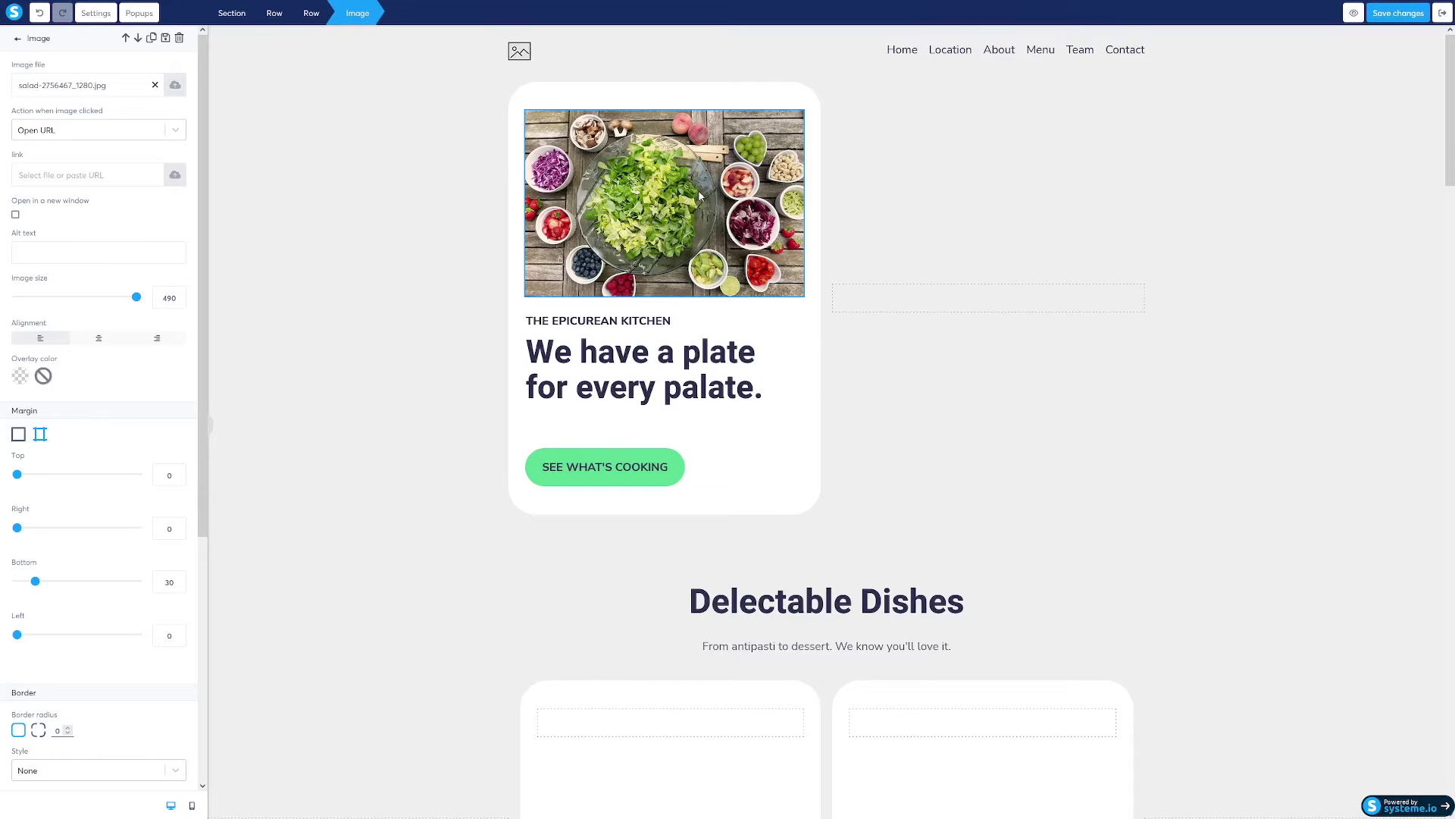
{"action": "left_click", "coordinate": [901, 303]}
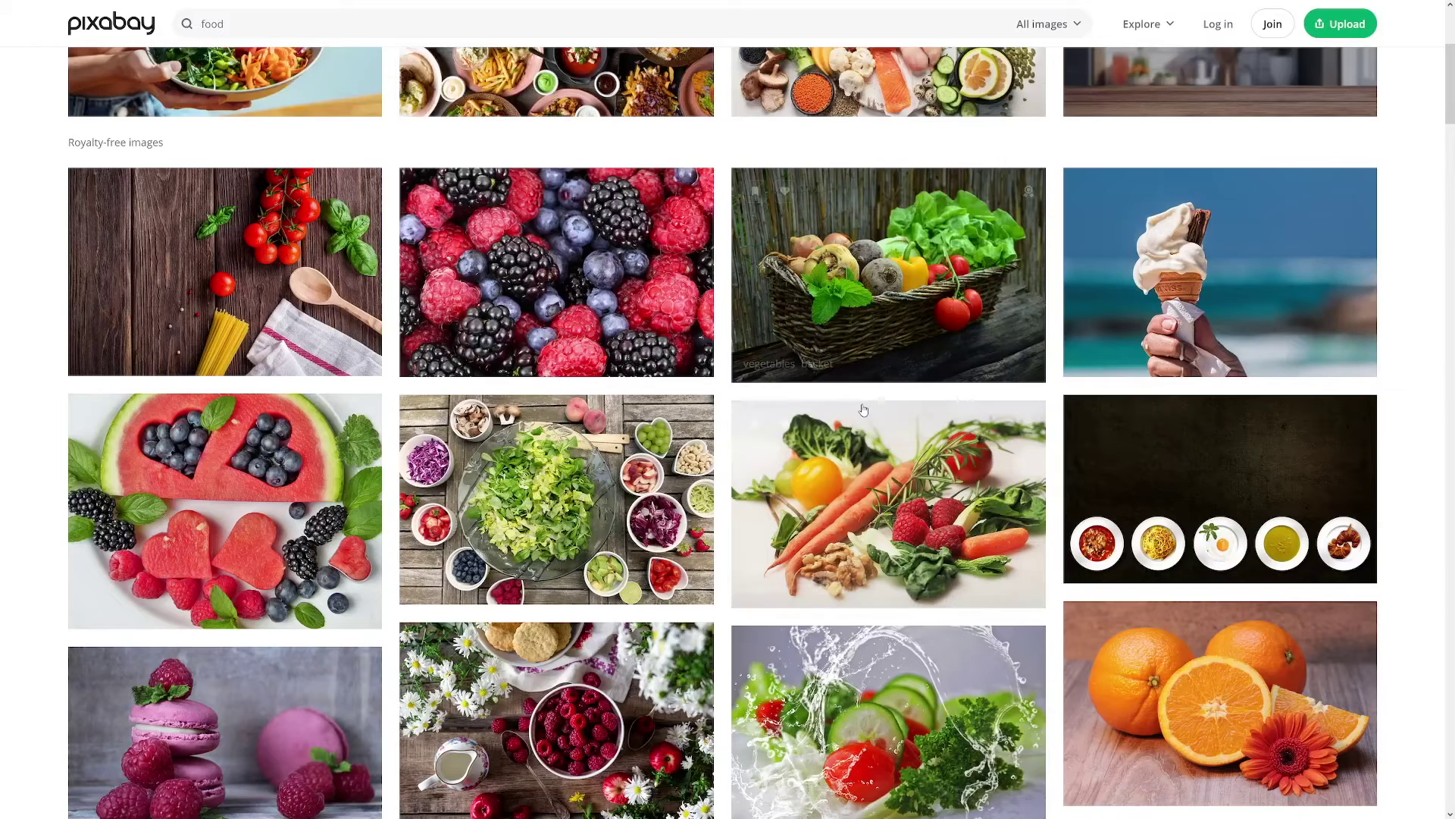
- Insert the raspberries photo below the hero and delete the empty right-hand row
{"action": "scroll", "coordinate": [863, 409], "scroll_direction": "down", "scroll_amount": 4}
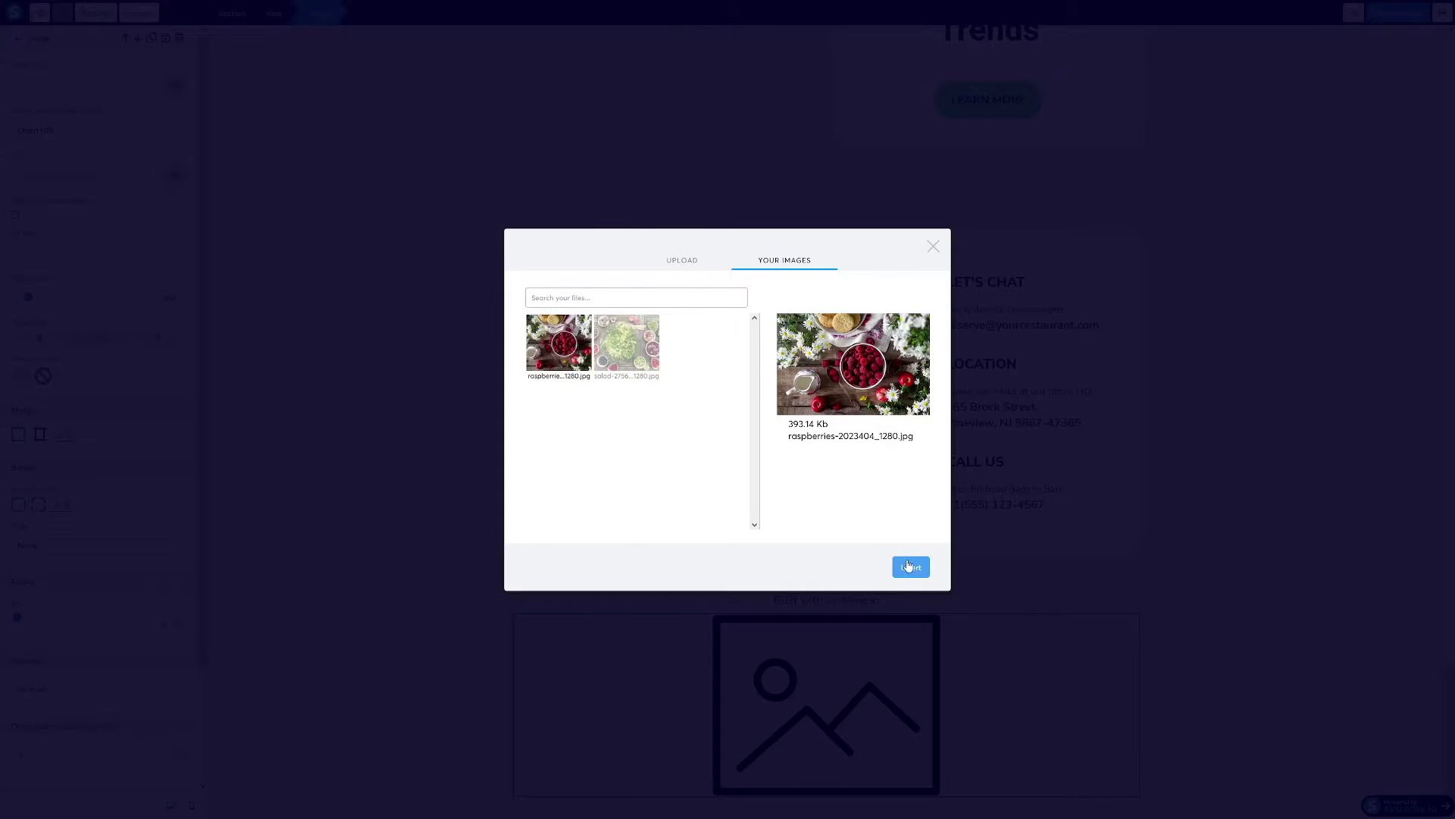
{"action": "left_click", "coordinate": [910, 567]}
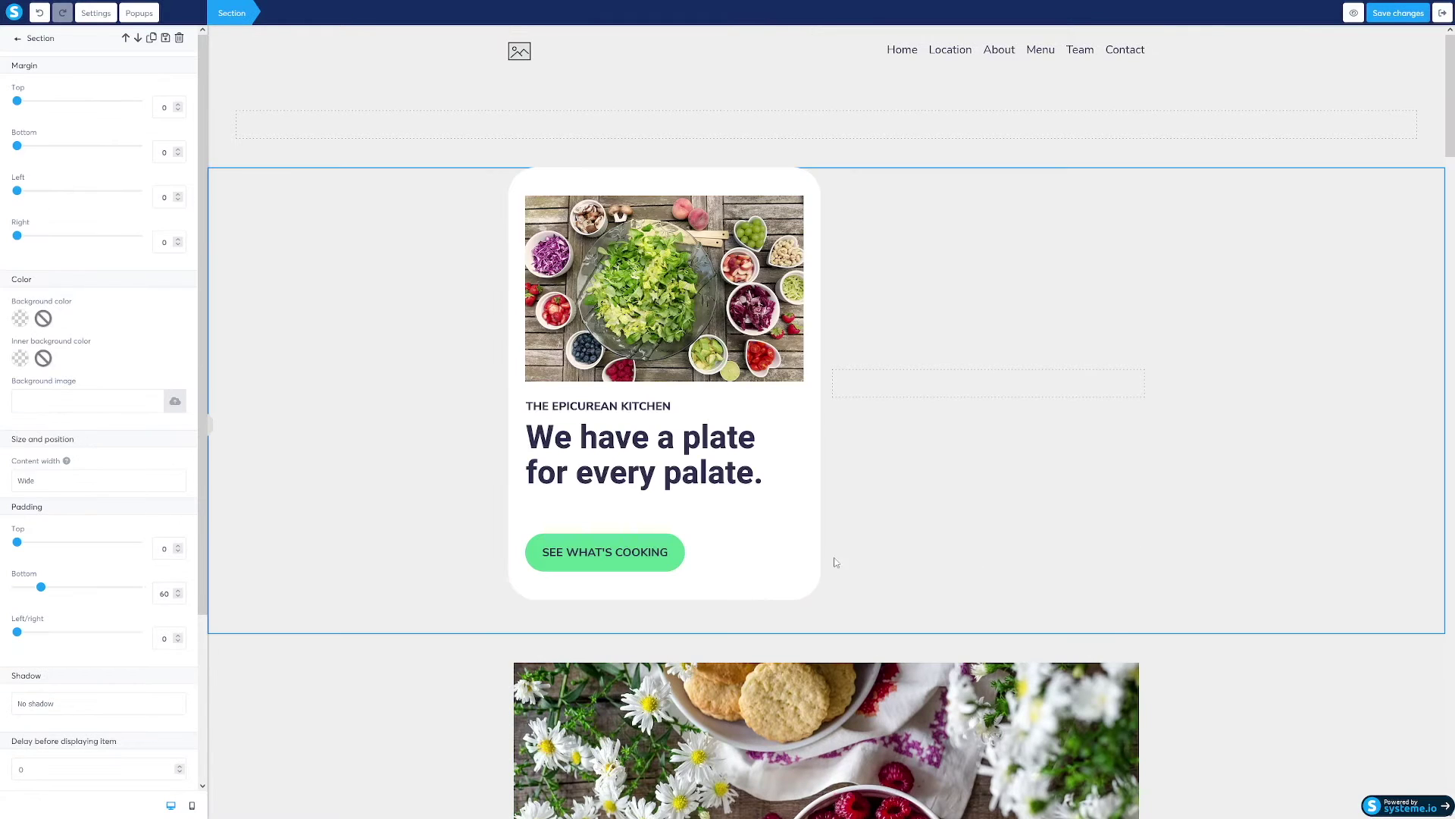
{"action": "left_click", "coordinate": [836, 563]}
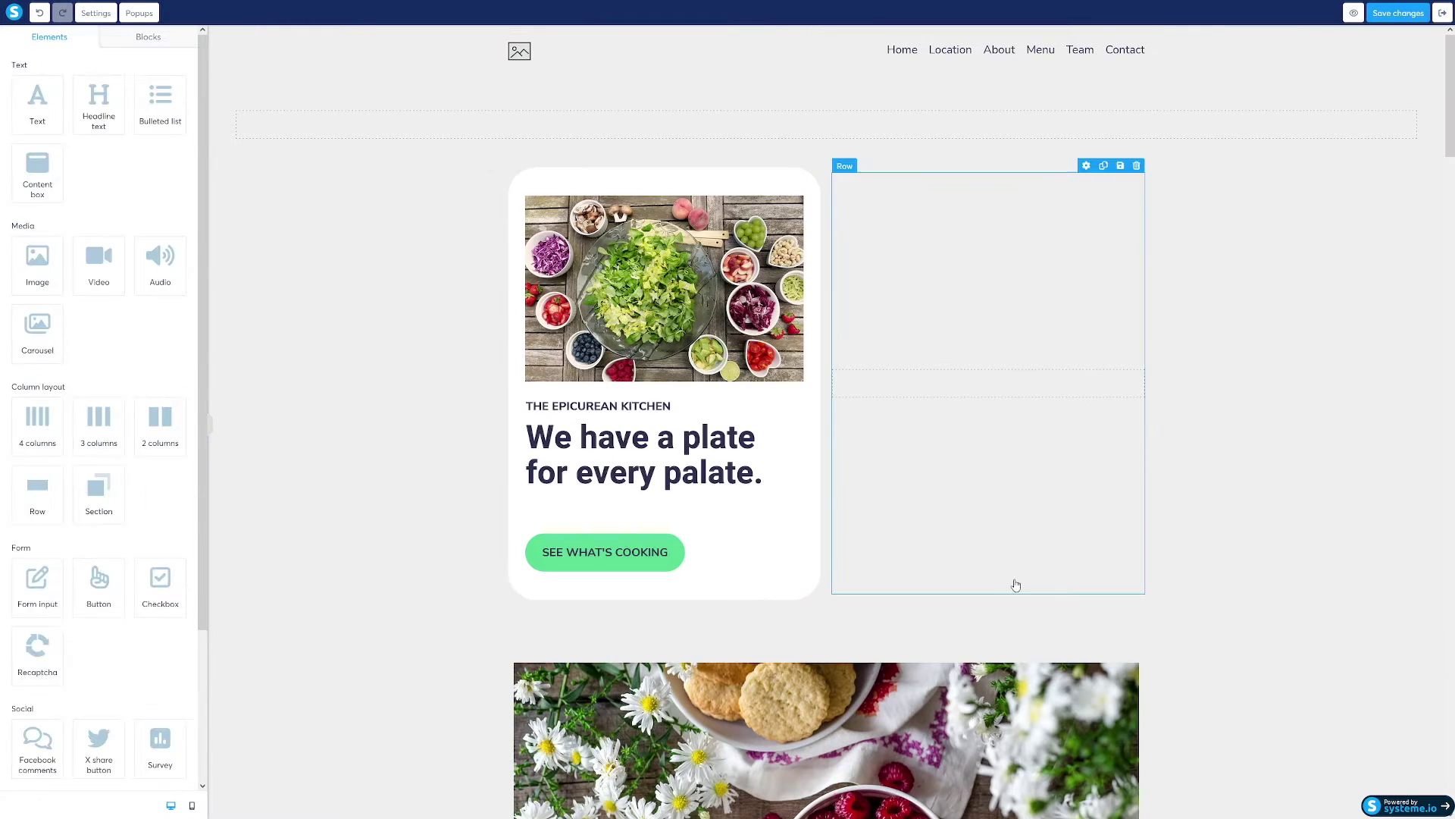
{"action": "scroll", "coordinate": [1000, 585], "scroll_direction": "down", "scroll_amount": 2}
{"action": "scroll", "coordinate": [886, 633], "scroll_direction": "up", "scroll_amount": 2}
{"action": "left_click", "coordinate": [1130, 189]}
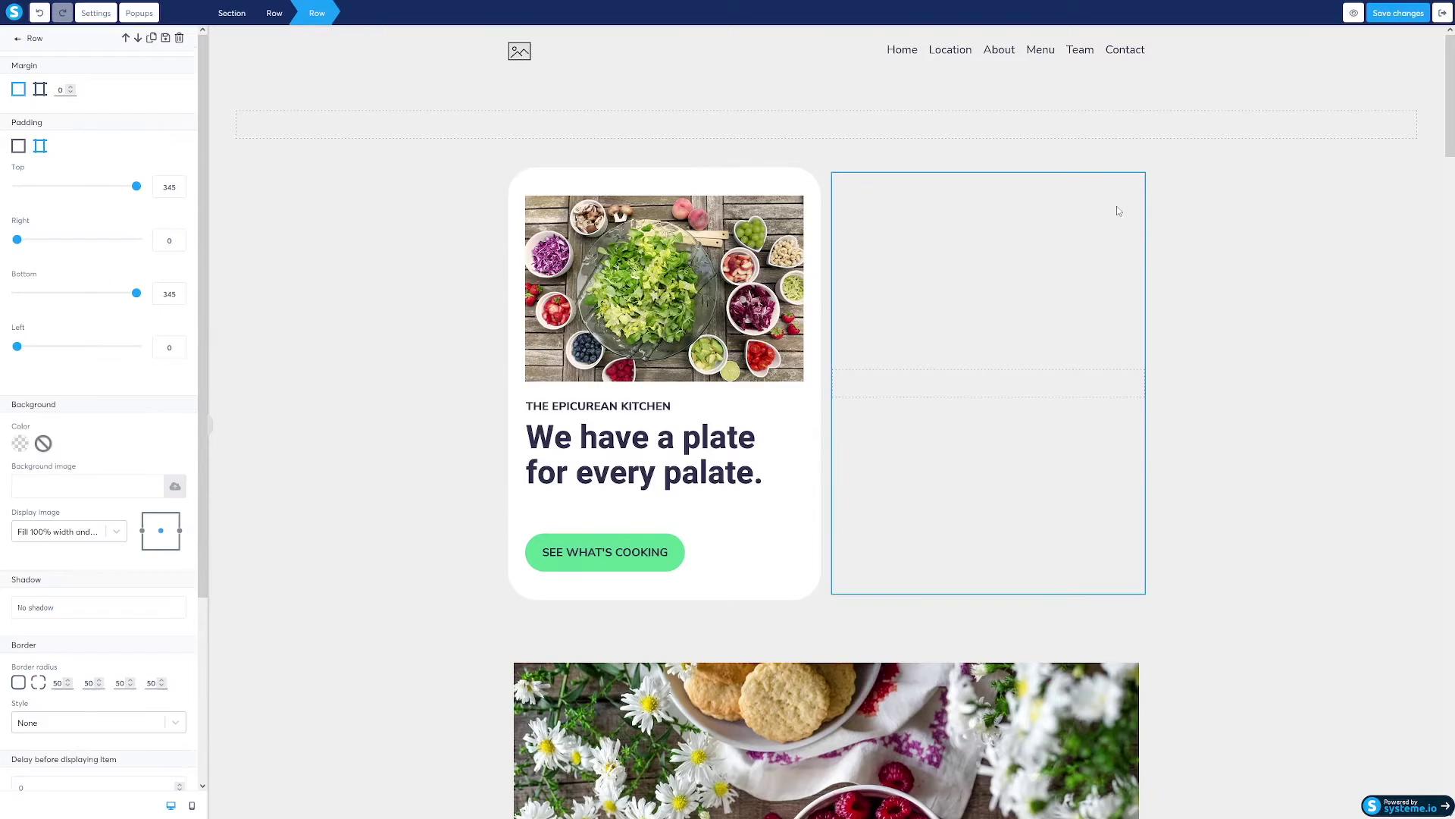
{"action": "left_click", "coordinate": [1137, 166]}
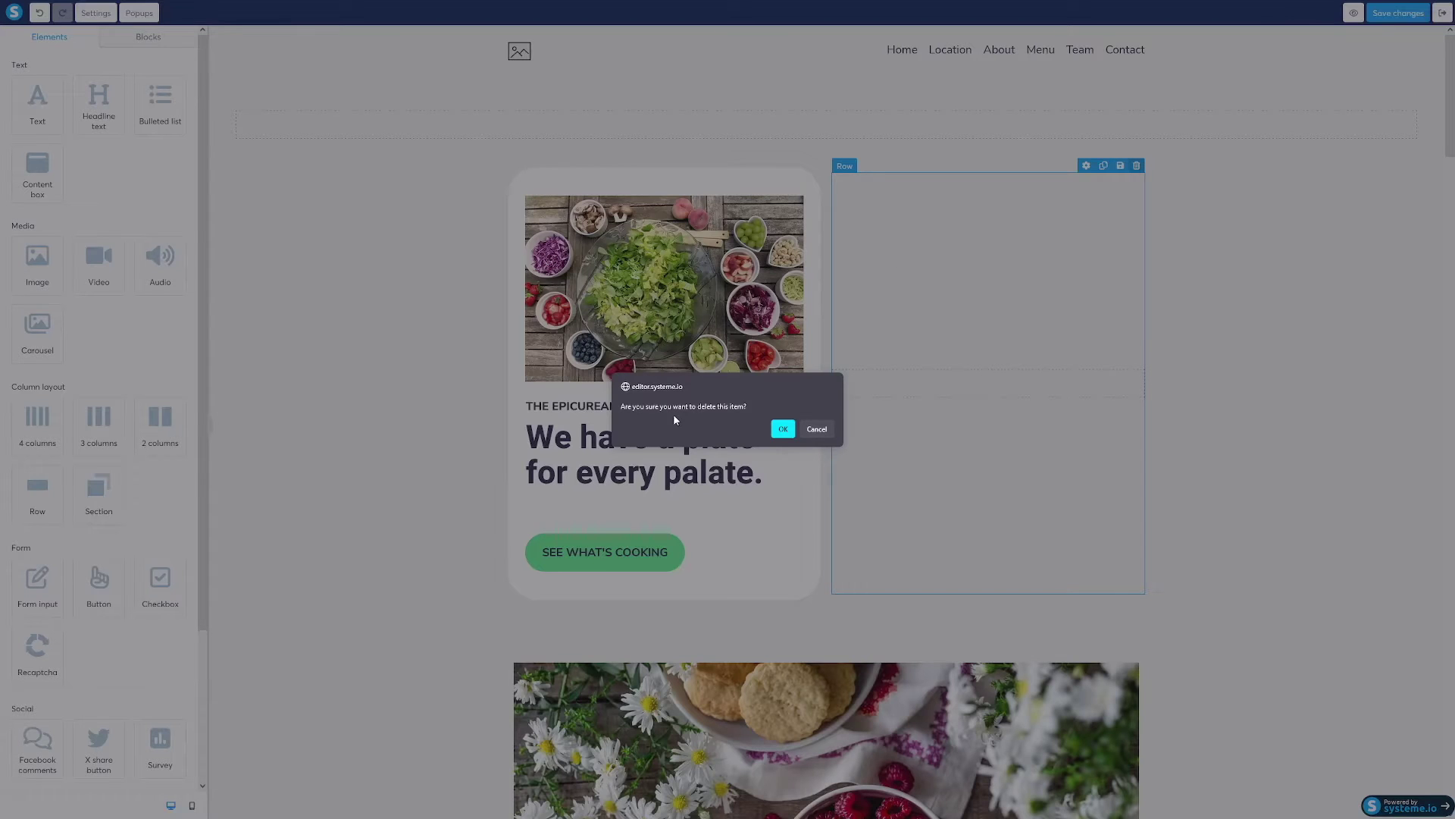
{"action": "left_click", "coordinate": [783, 429]}
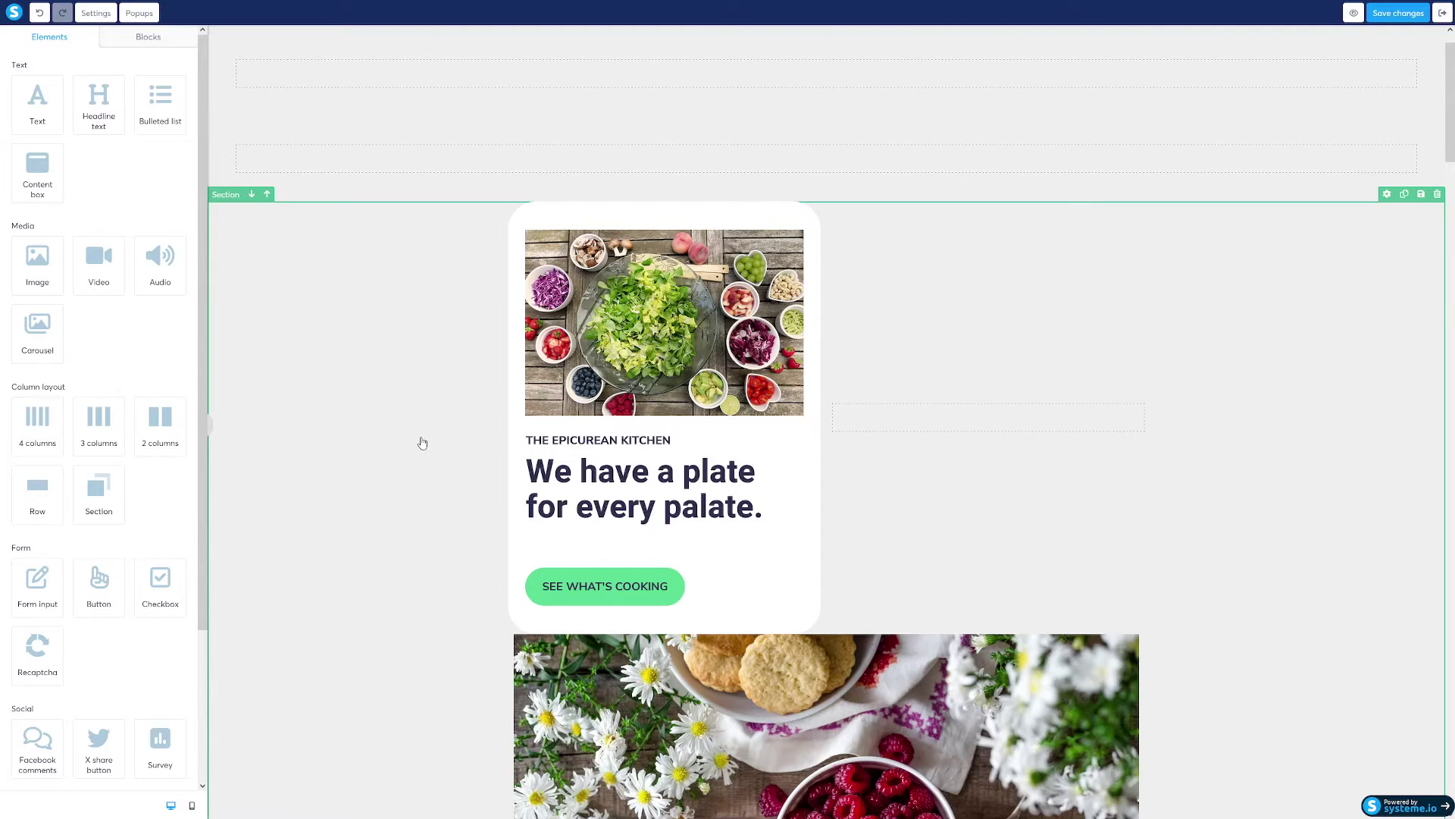
{"action": "scroll", "coordinate": [440, 515], "scroll_direction": "down", "scroll_amount": 1}
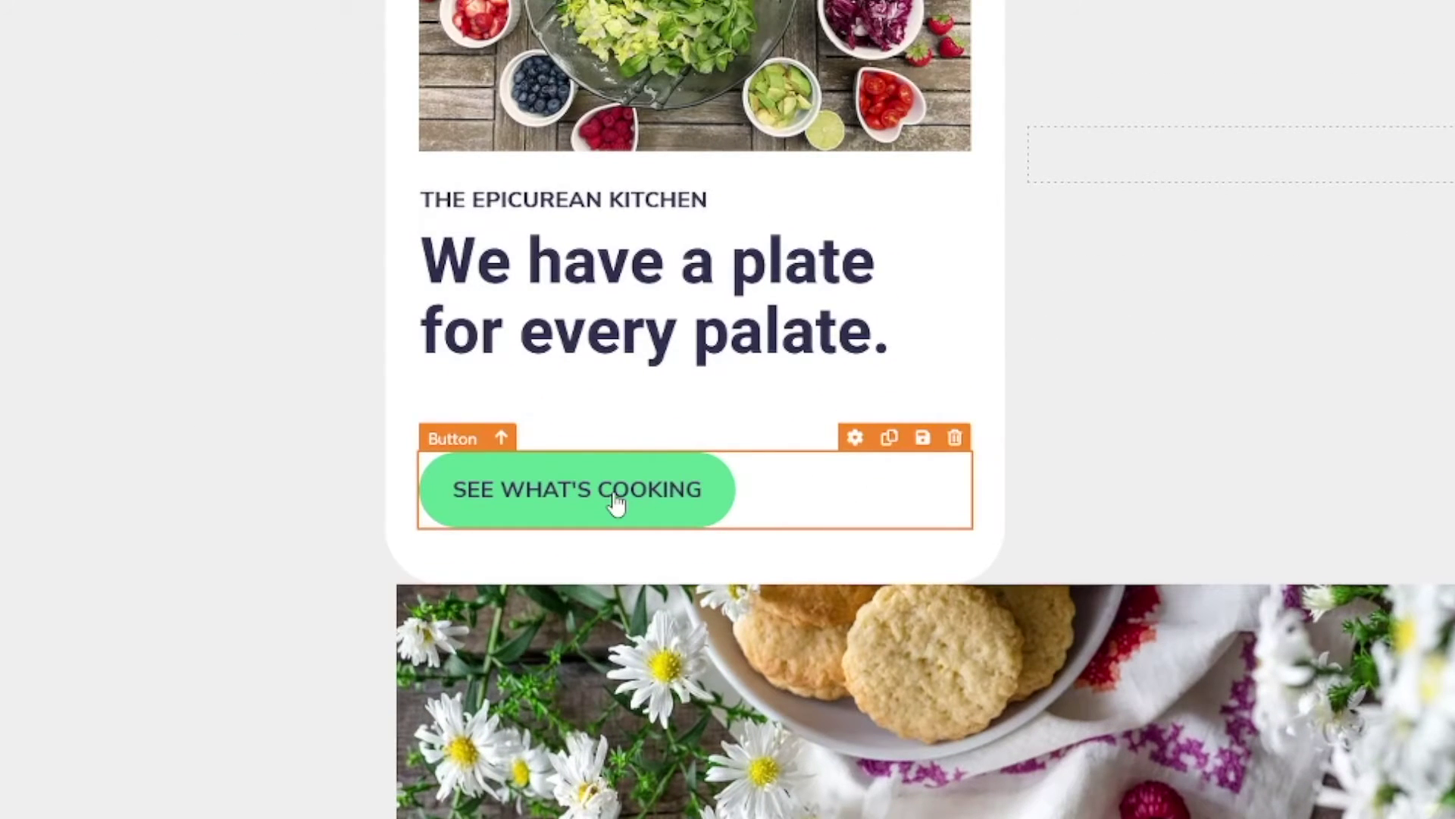
- Change the hero button label from SEE WHAT'S COOKING to 'Get your Formula NOW'
{"action": "left_click", "coordinate": [616, 502]}
{"action": "scroll", "coordinate": [611, 730], "scroll_direction": "down", "scroll_amount": 2}
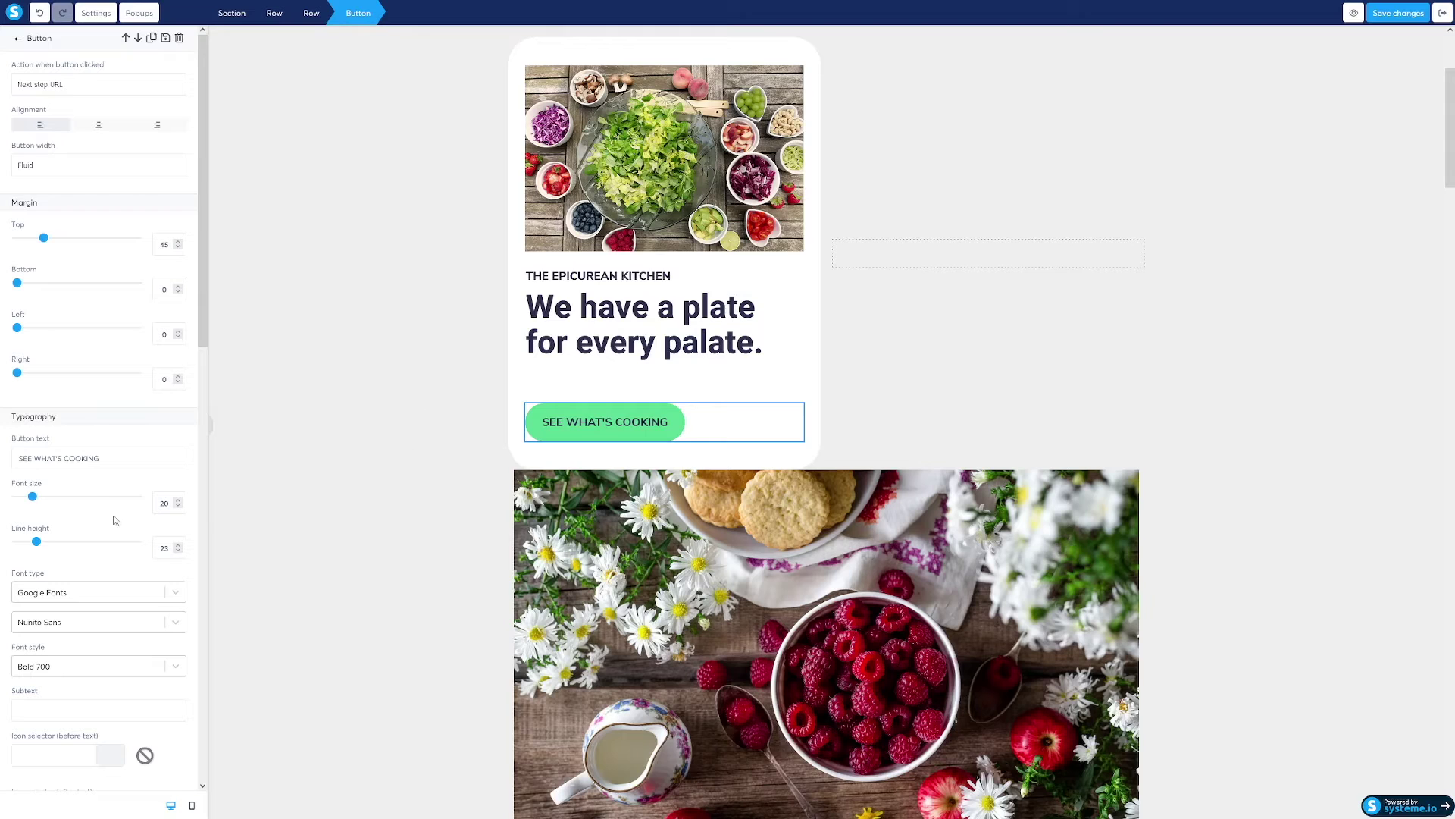
{"action": "left_click_drag", "start_coordinate": [110, 454], "coordinate": [15, 458]}
{"action": "type", "text": "Get y"}
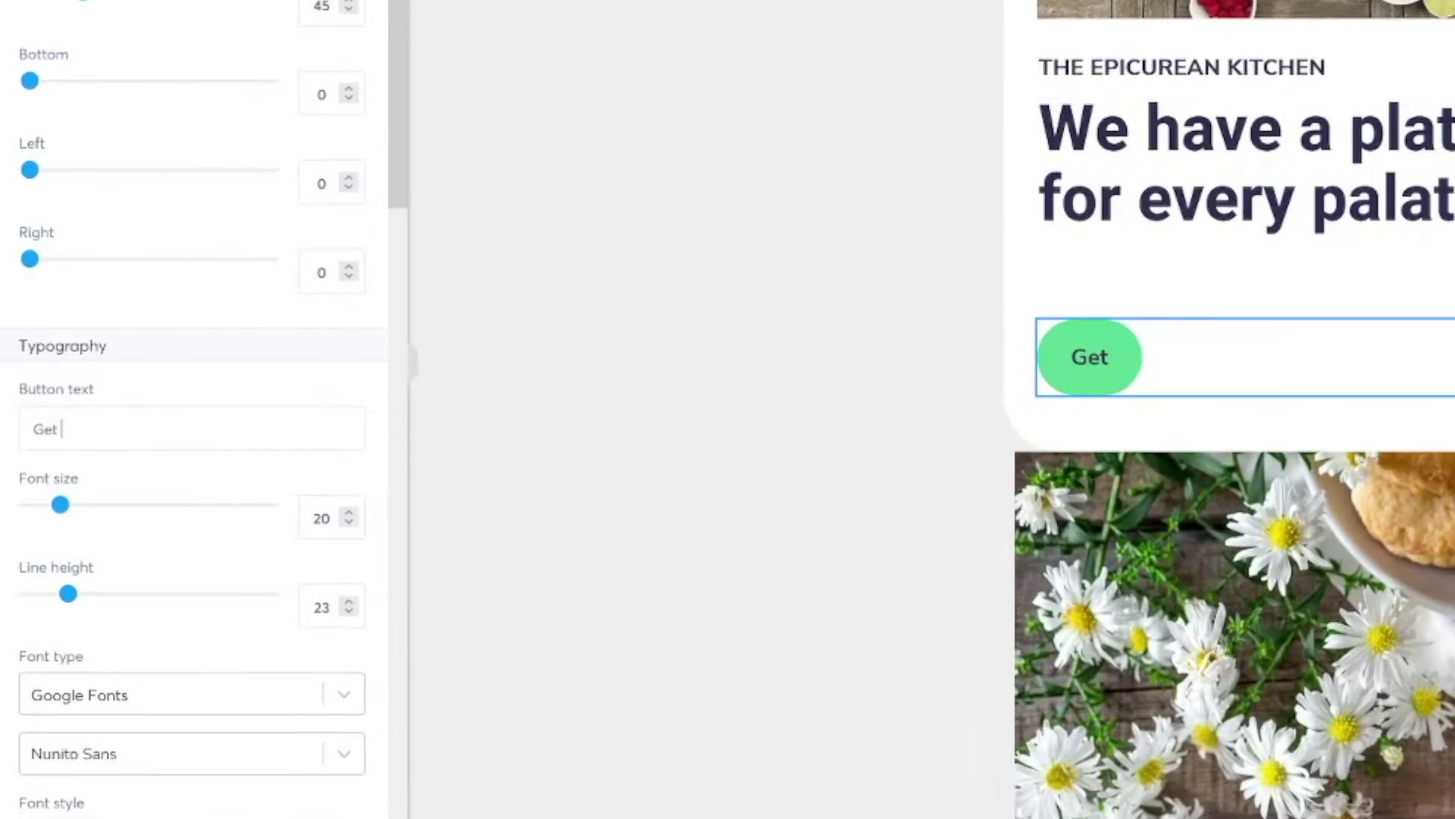
{"action": "type", "text": "our"}
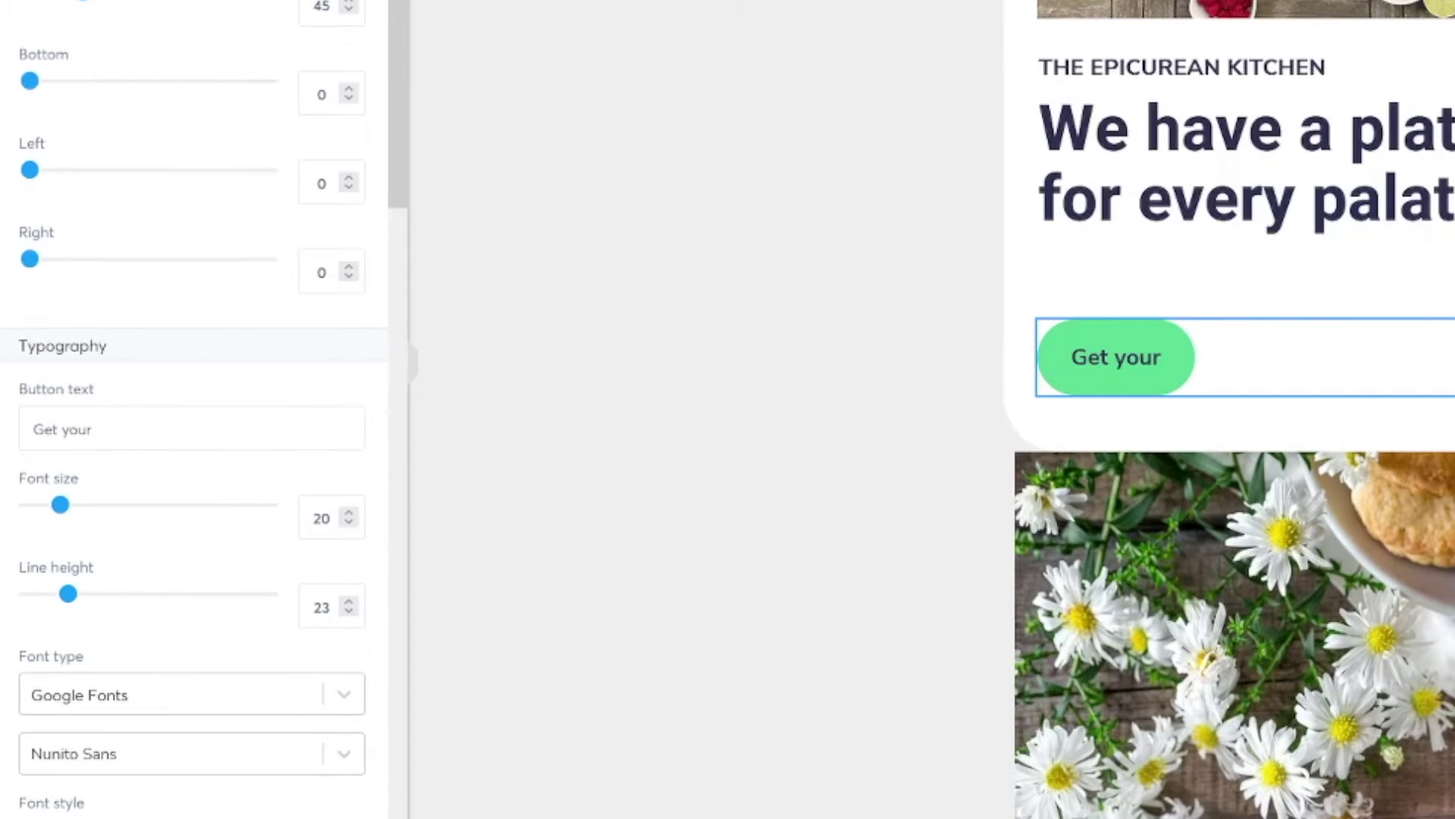
{"action": "type", "text": " Forum"}
{"action": "key", "text": "BackSpace"}
{"action": "key", "text": "BackSpace"}
{"action": "type", "text": "mula NOW"}
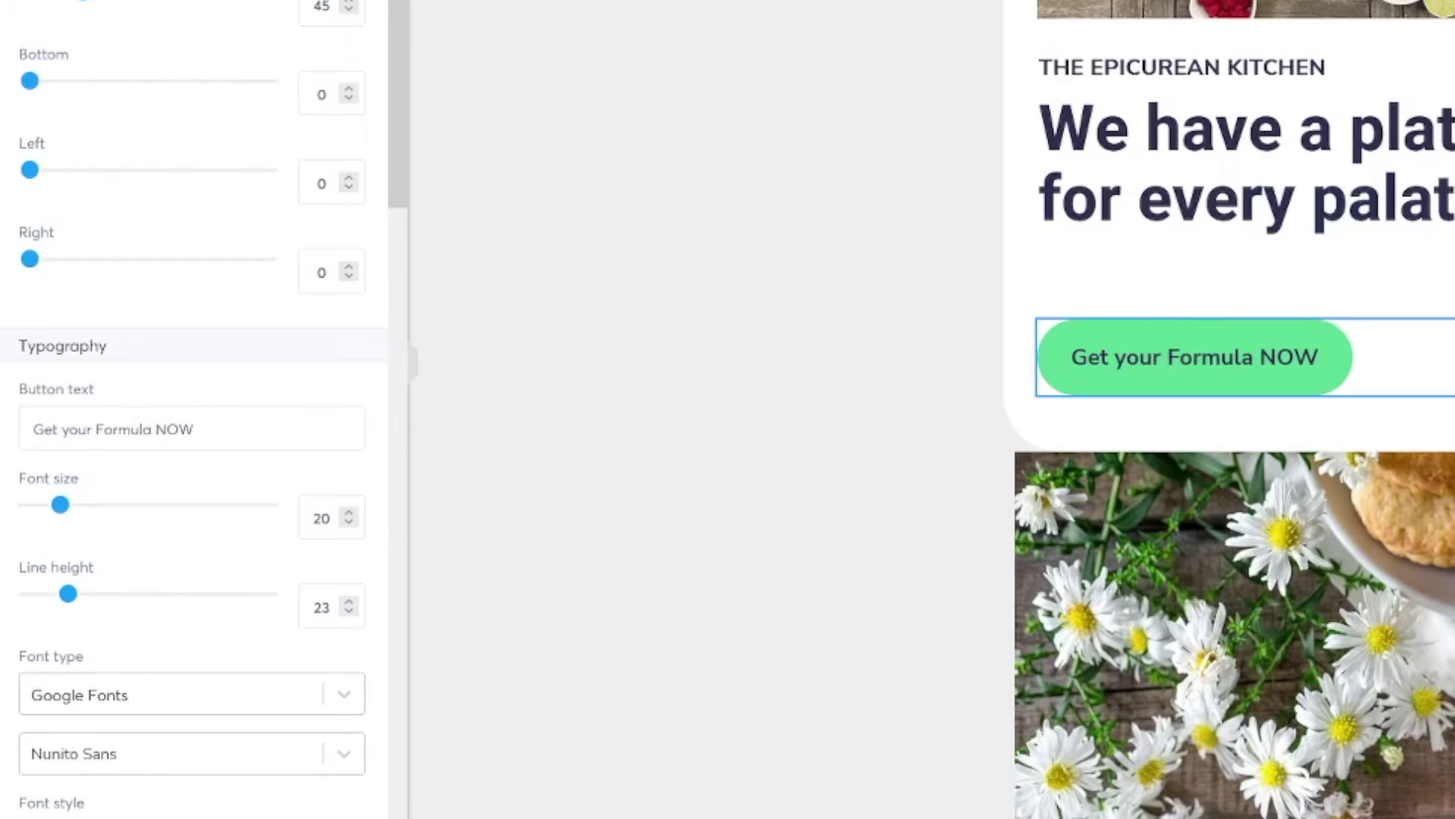
{"action": "left_click", "coordinate": [830, 433]}
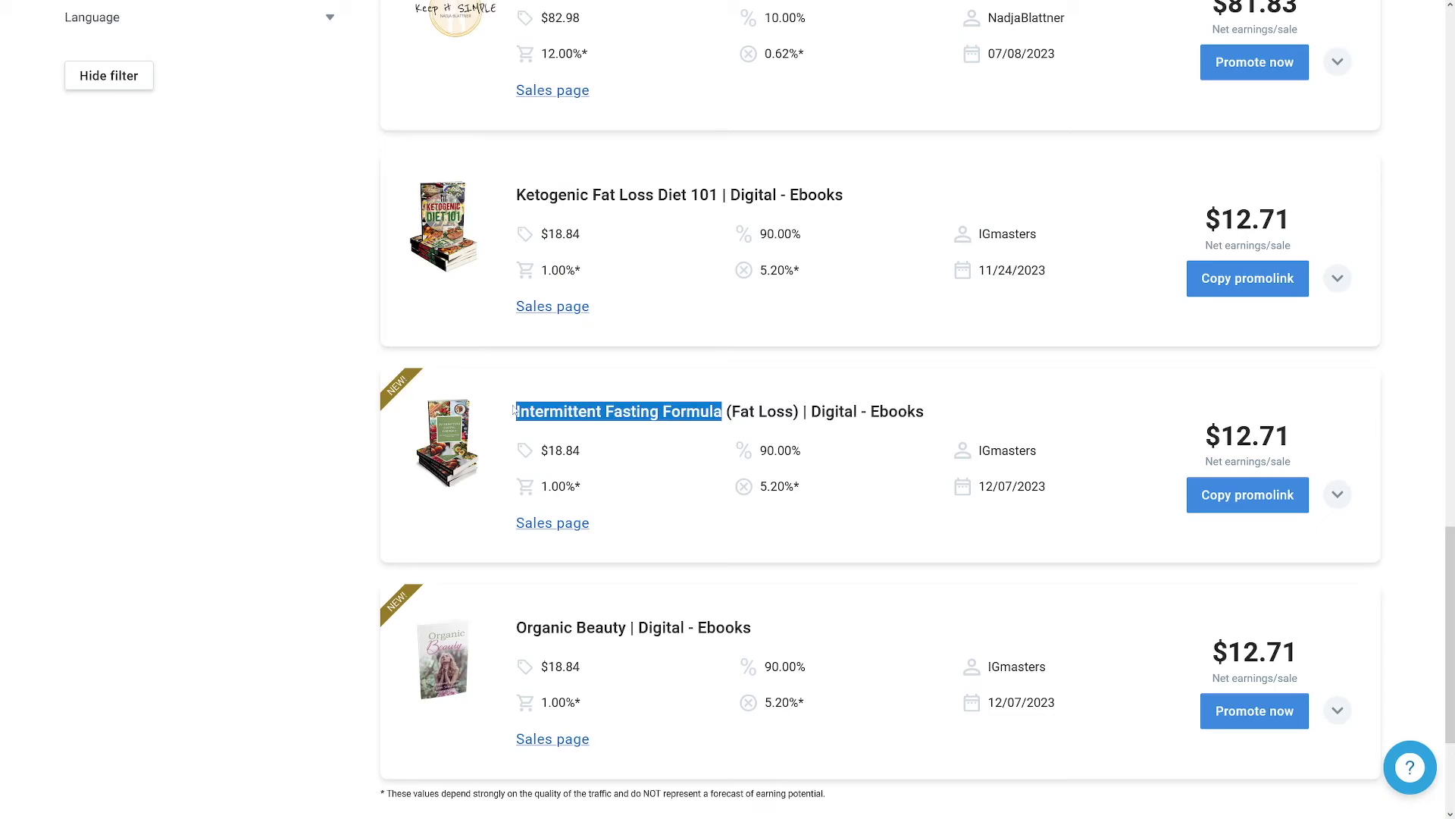
- Select the Intermittent Fasting product name and its $12.71 earnings figure in the marketplace
{"action": "left_click", "coordinate": [513, 409]}
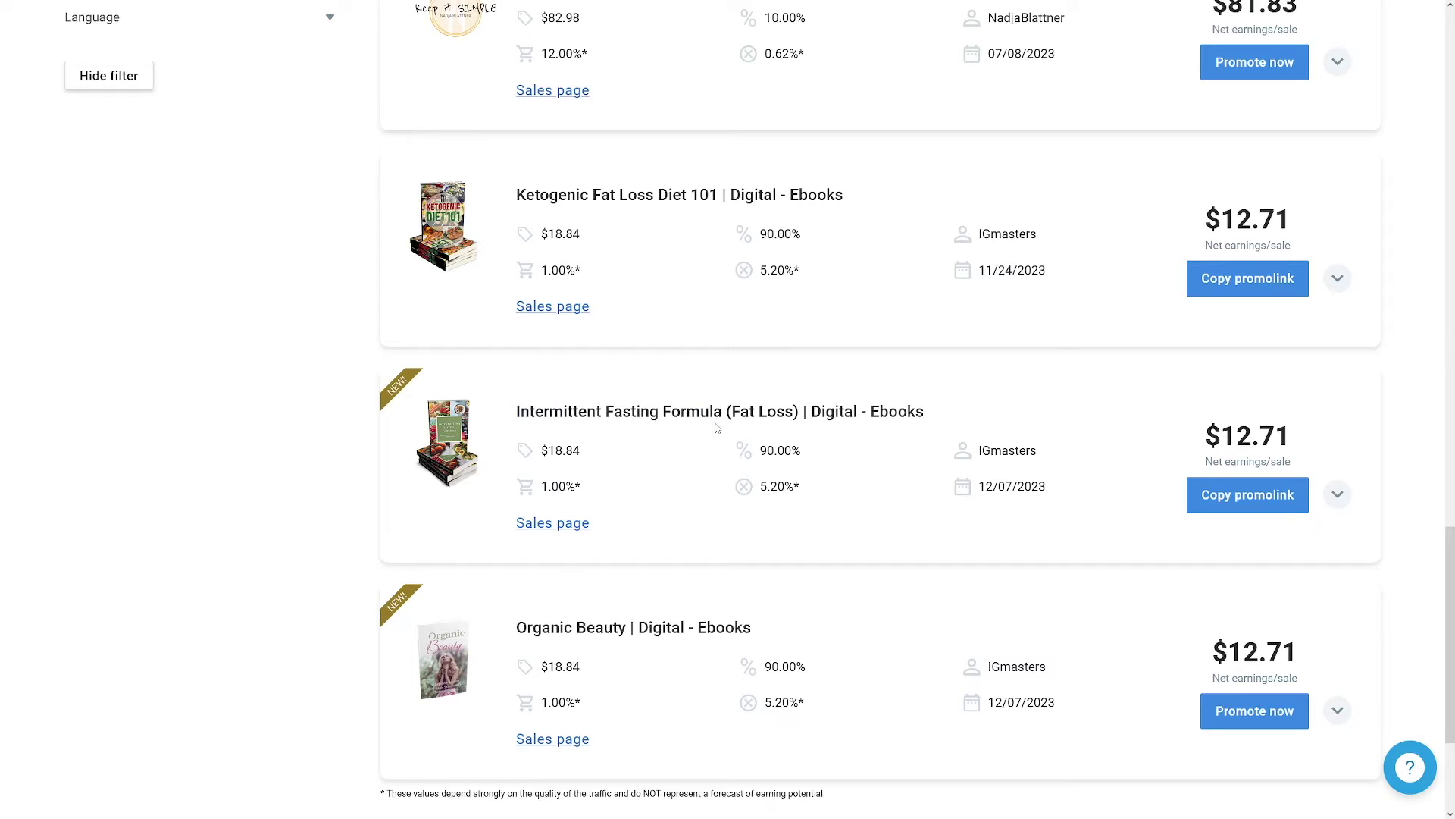
{"action": "left_click_drag", "start_coordinate": [606, 410], "coordinate": [722, 412]}
{"action": "left_click", "coordinate": [876, 436]}
{"action": "left_click_drag", "start_coordinate": [1207, 447], "coordinate": [1291, 438]}
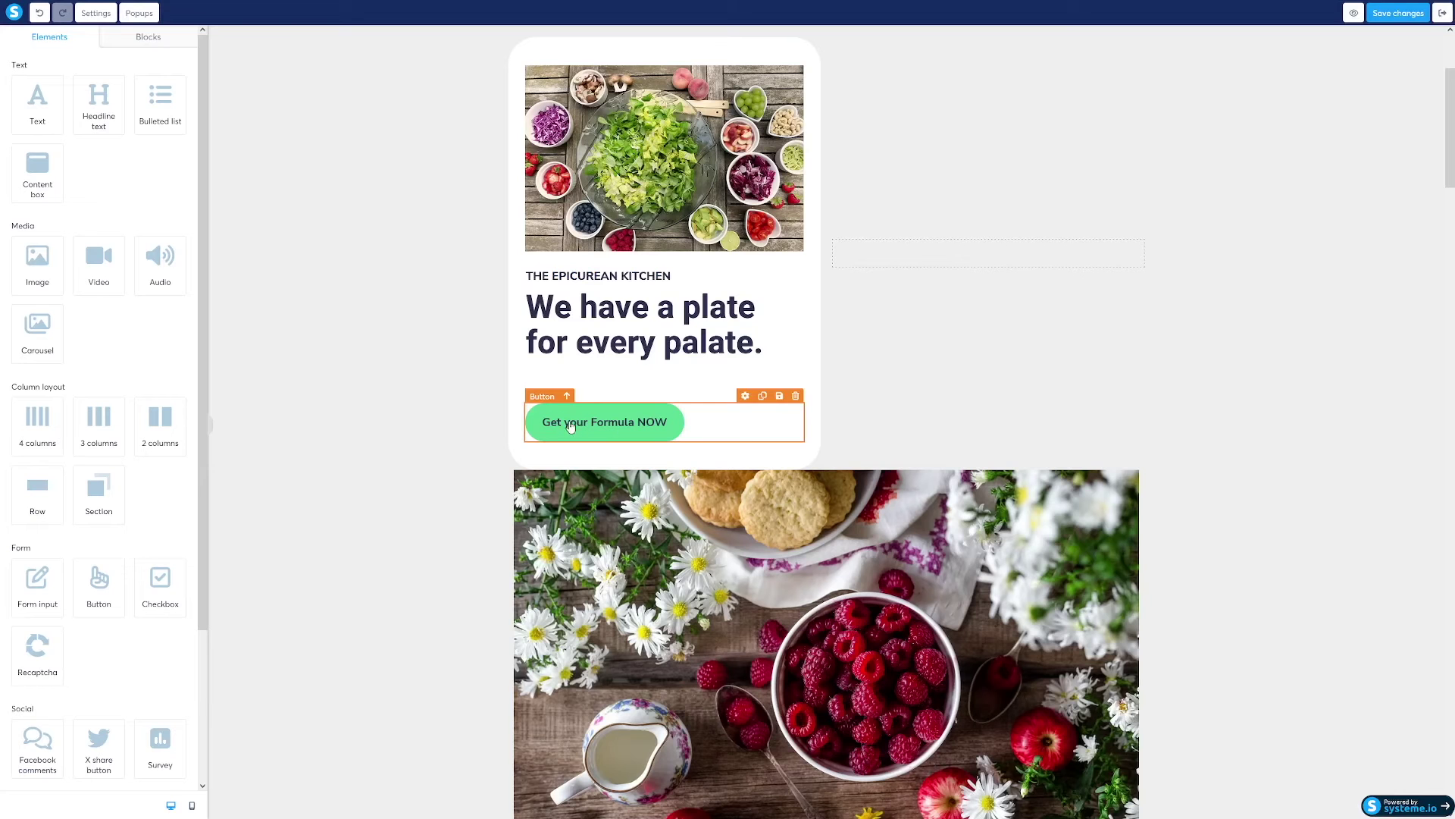
- Expand the Intermittent Fasting Formula card, view its sales page, and select the 'Do you know the REAL reason' heading
{"action": "scroll", "coordinate": [464, 465], "scroll_direction": "up", "scroll_amount": 1}
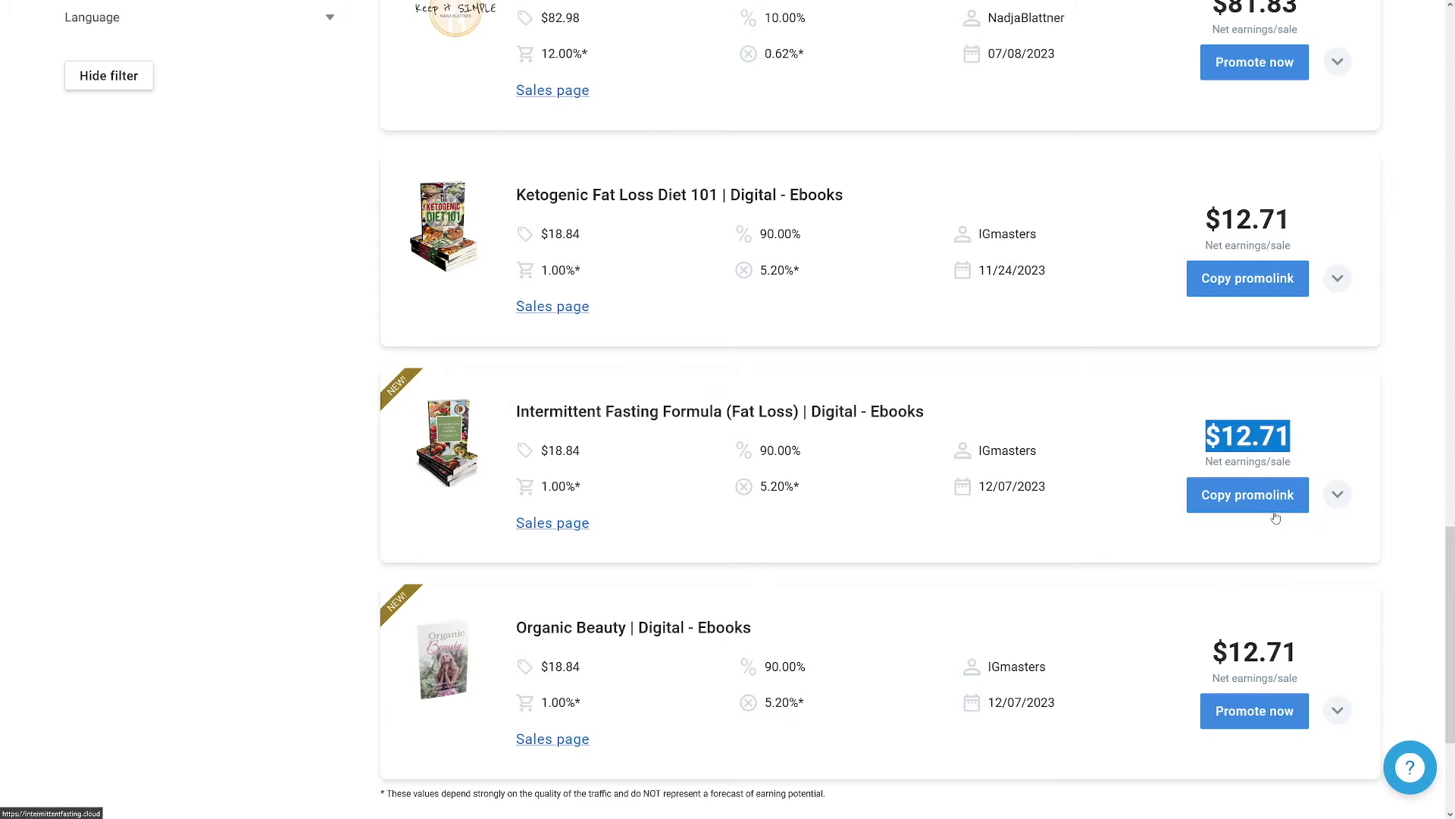
{"action": "left_click", "coordinate": [1338, 498]}
{"action": "scroll", "coordinate": [868, 523], "scroll_direction": "down", "scroll_amount": 3}
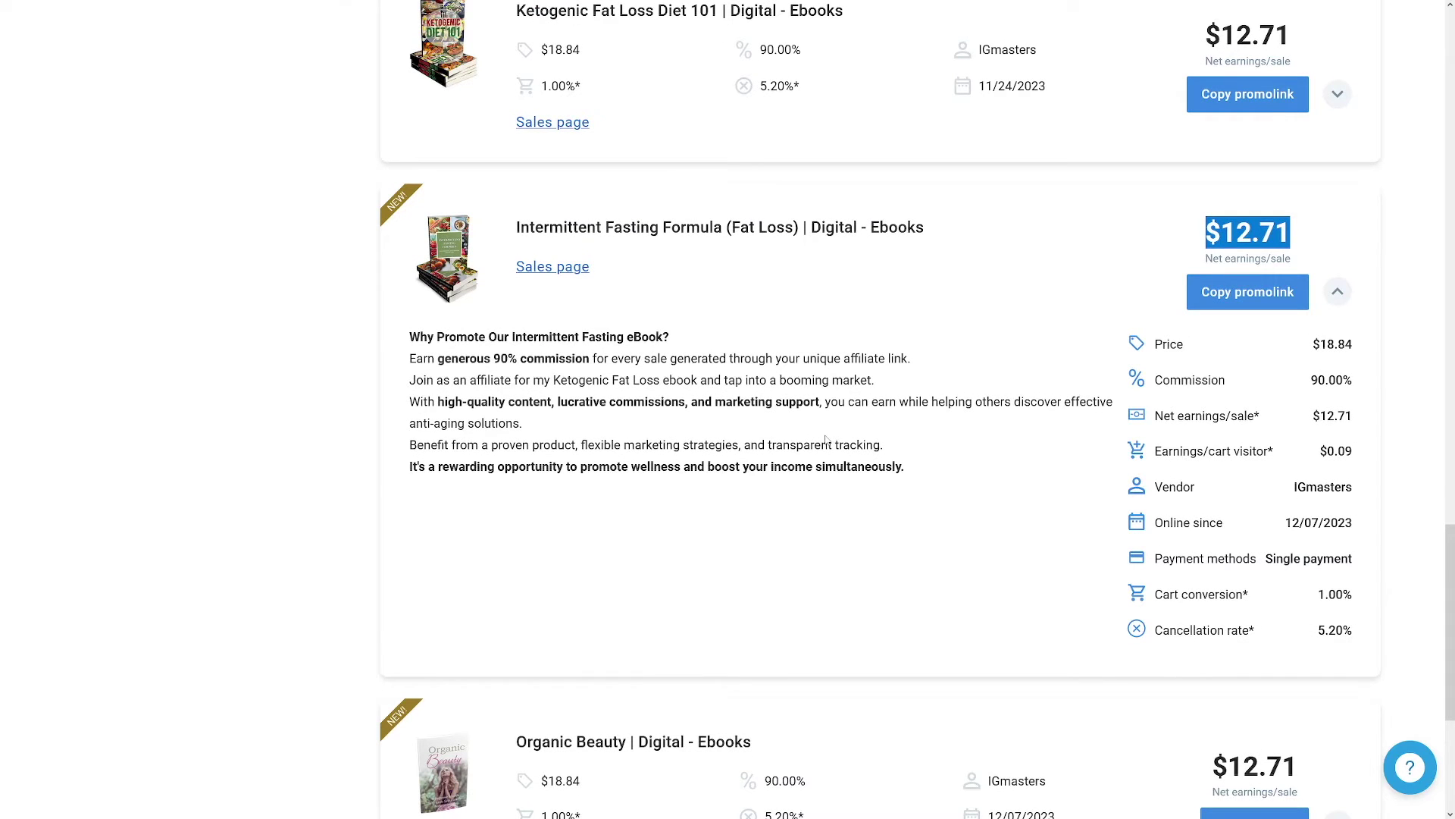
{"action": "left_click", "coordinate": [883, 437]}
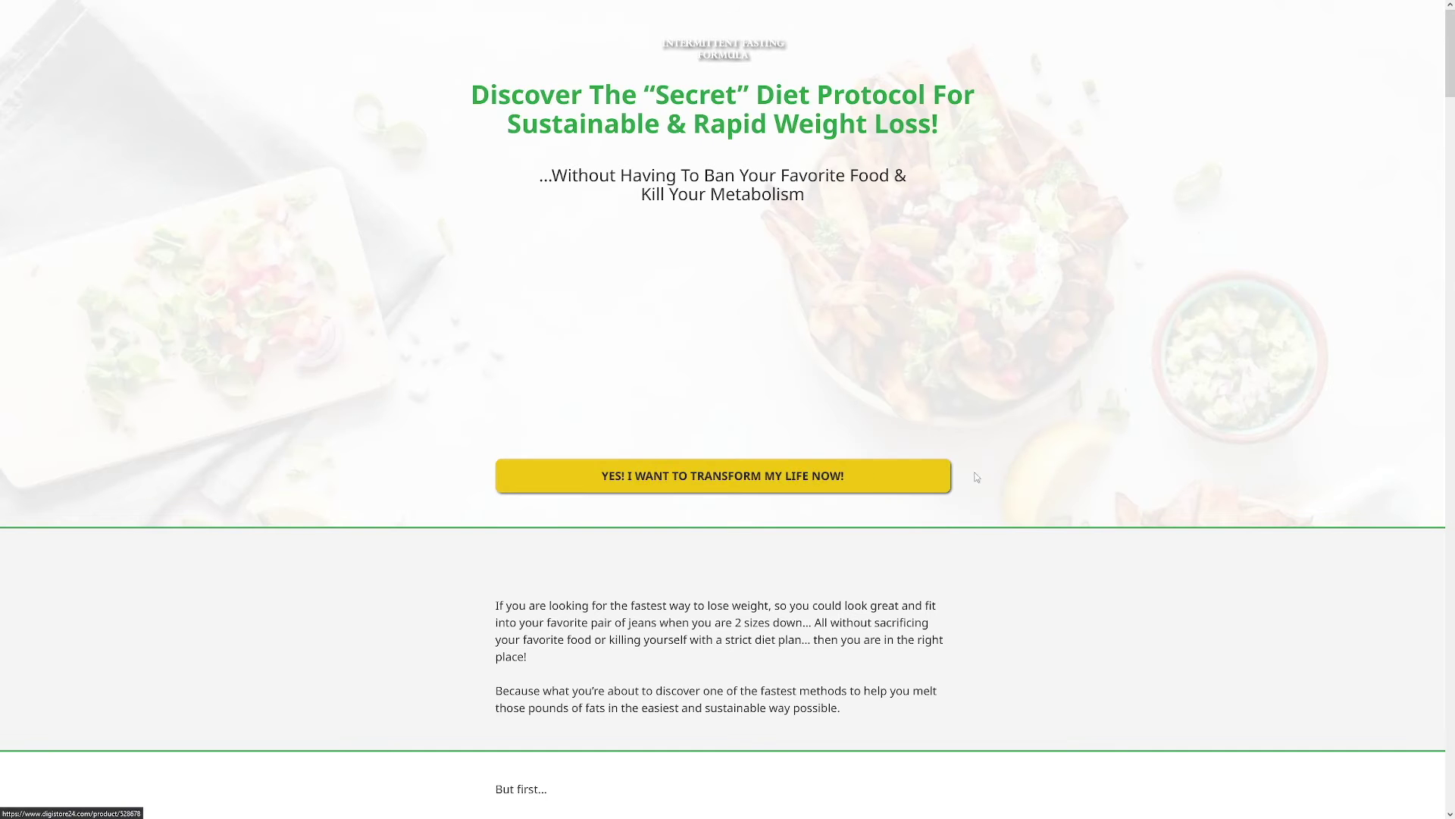
{"action": "scroll", "coordinate": [990, 422], "scroll_direction": "down", "scroll_amount": 7}
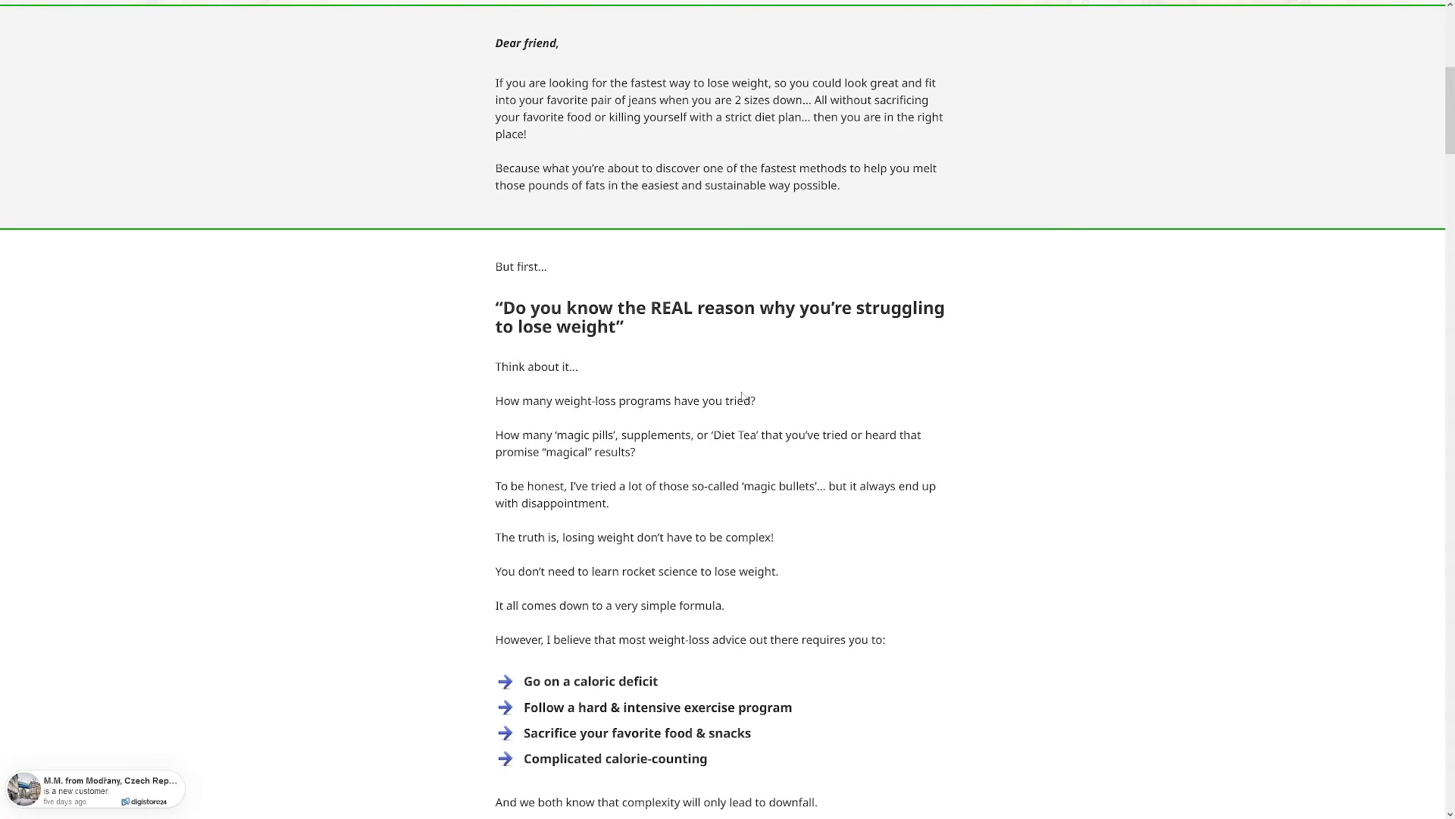
{"action": "left_click_drag", "start_coordinate": [505, 307], "coordinate": [616, 327]}
- Replace the headline with the copied 'Do you know the REAL reason why you're struggling to lose weight', joined onto one line
{"action": "right_click", "coordinate": [598, 328]}
{"action": "left_click", "coordinate": [636, 340]}
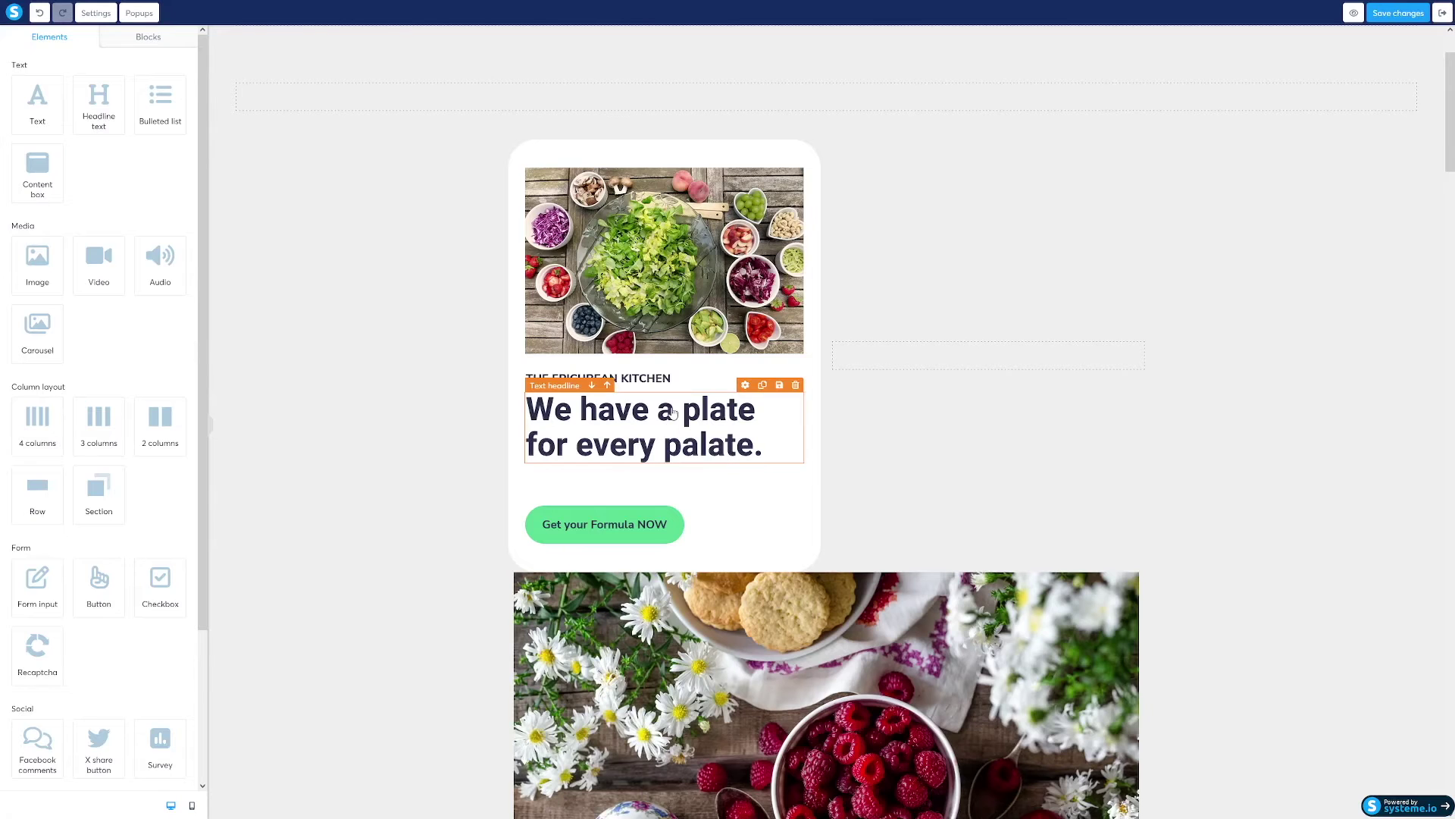
{"action": "double_click", "coordinate": [672, 411]}
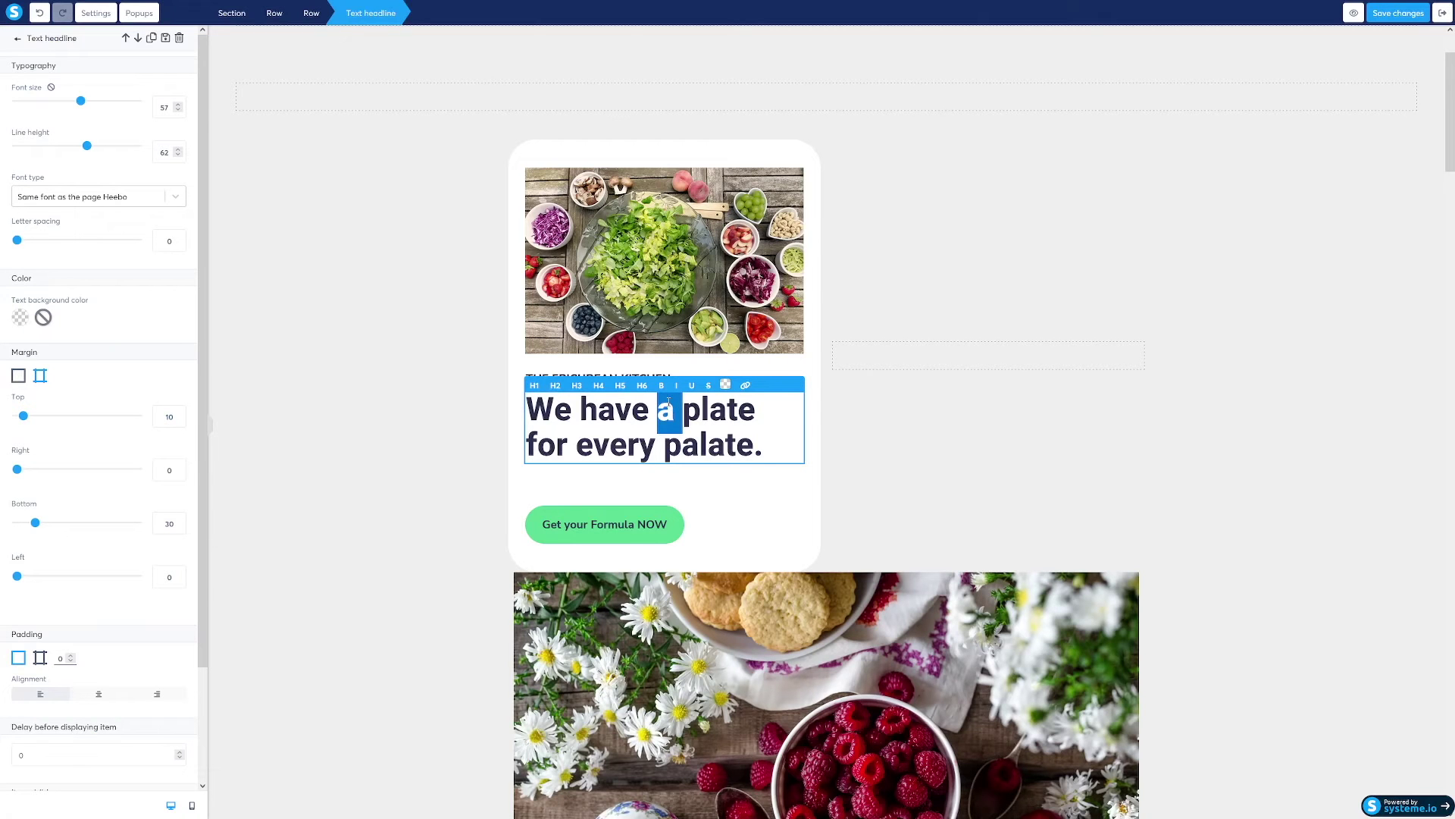
{"action": "triple_click", "coordinate": [668, 406]}
{"action": "key", "text": "ctrl+v"}
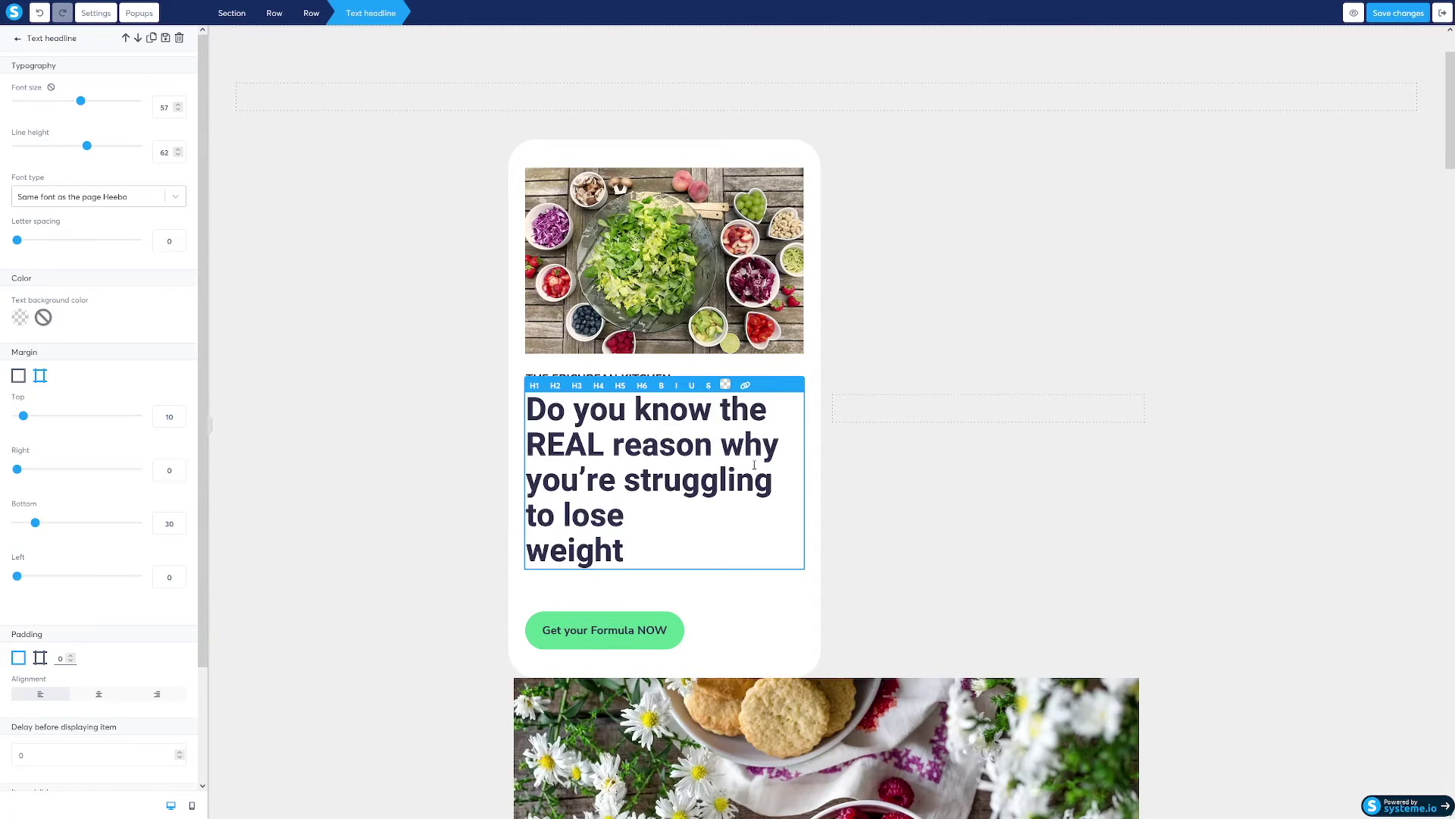
{"action": "left_click", "coordinate": [915, 548]}
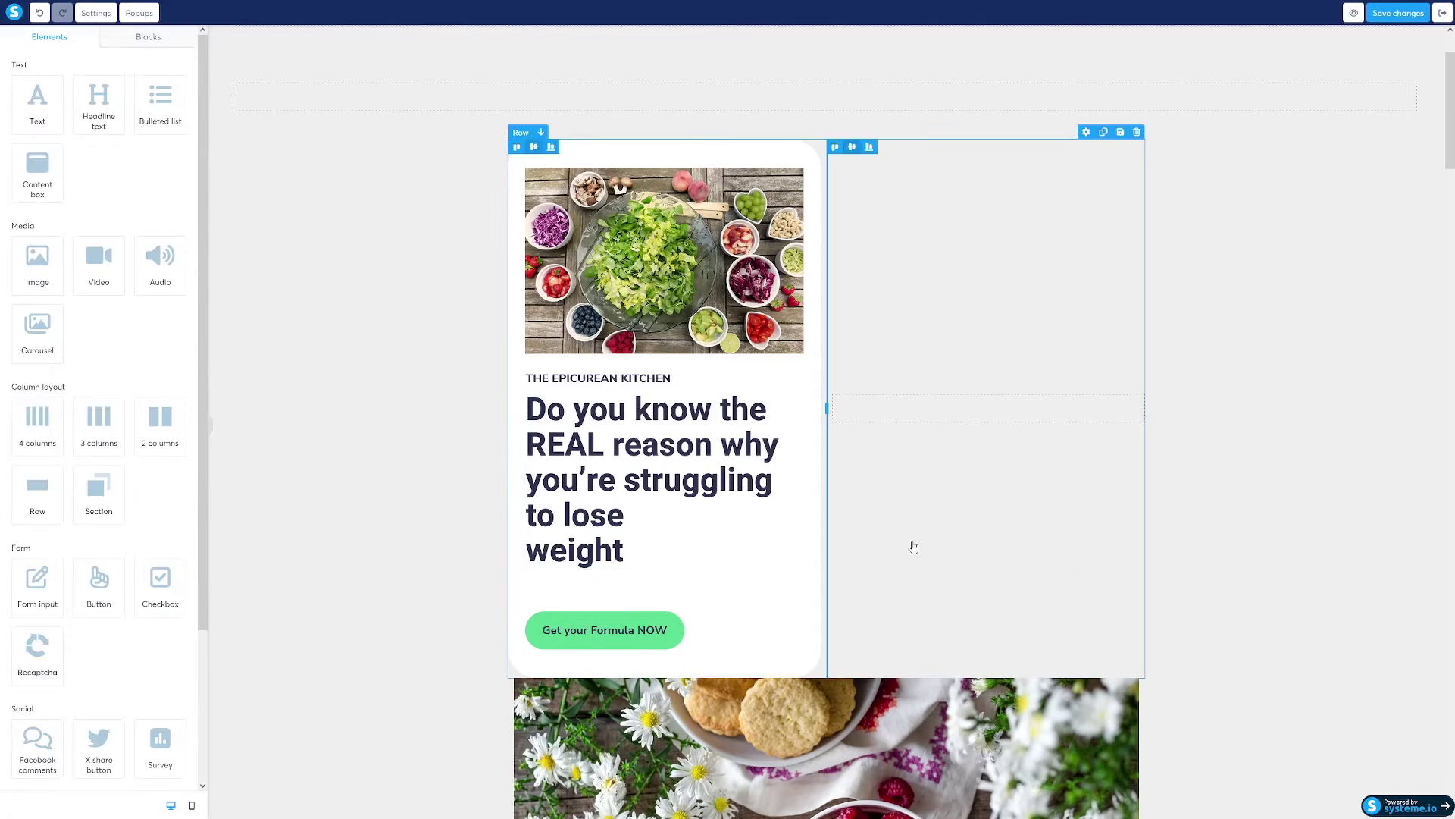
{"action": "left_click", "coordinate": [549, 558]}
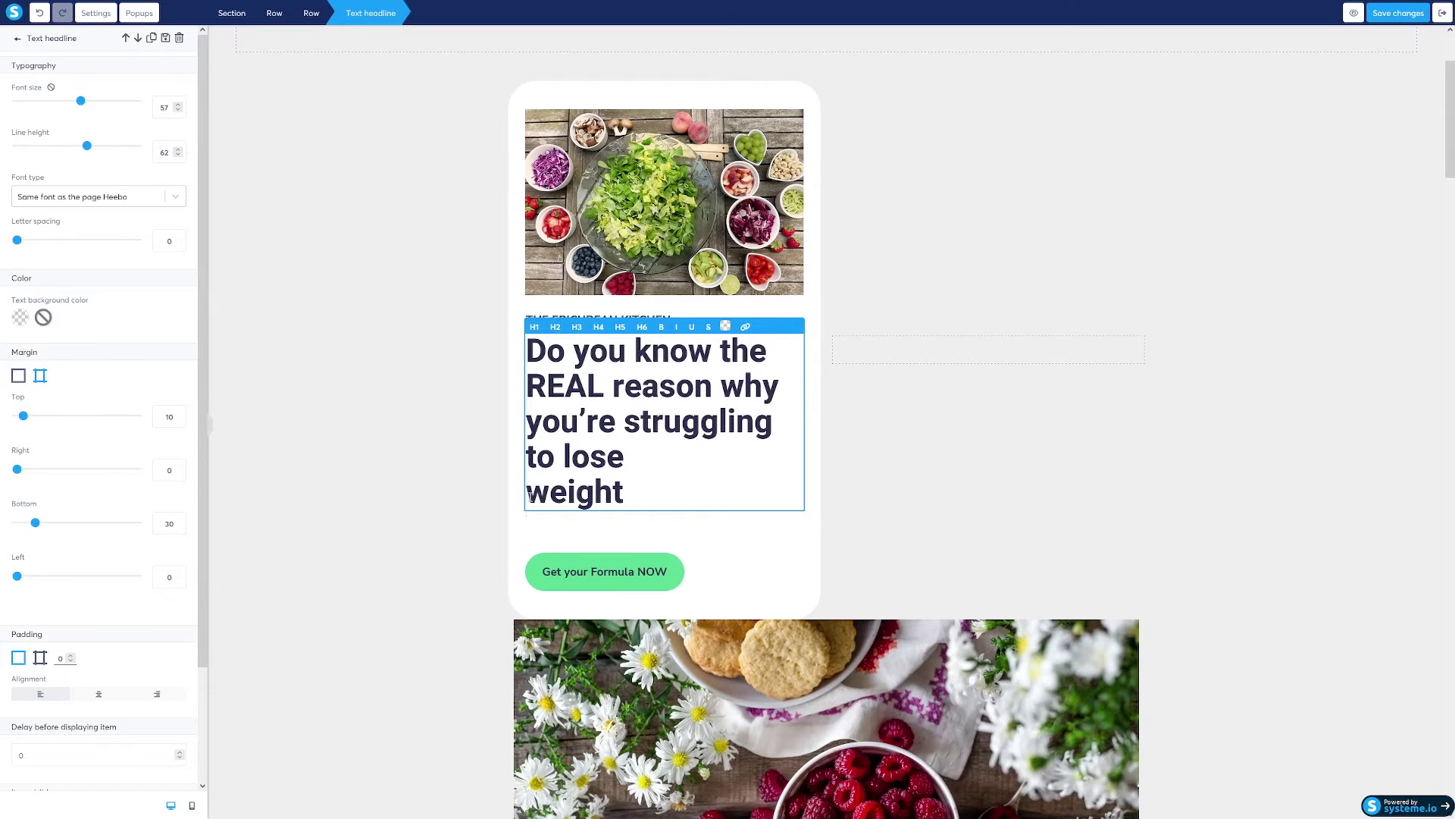
{"action": "key", "text": "BackSpace"}
{"action": "left_click", "coordinate": [1254, 508]}
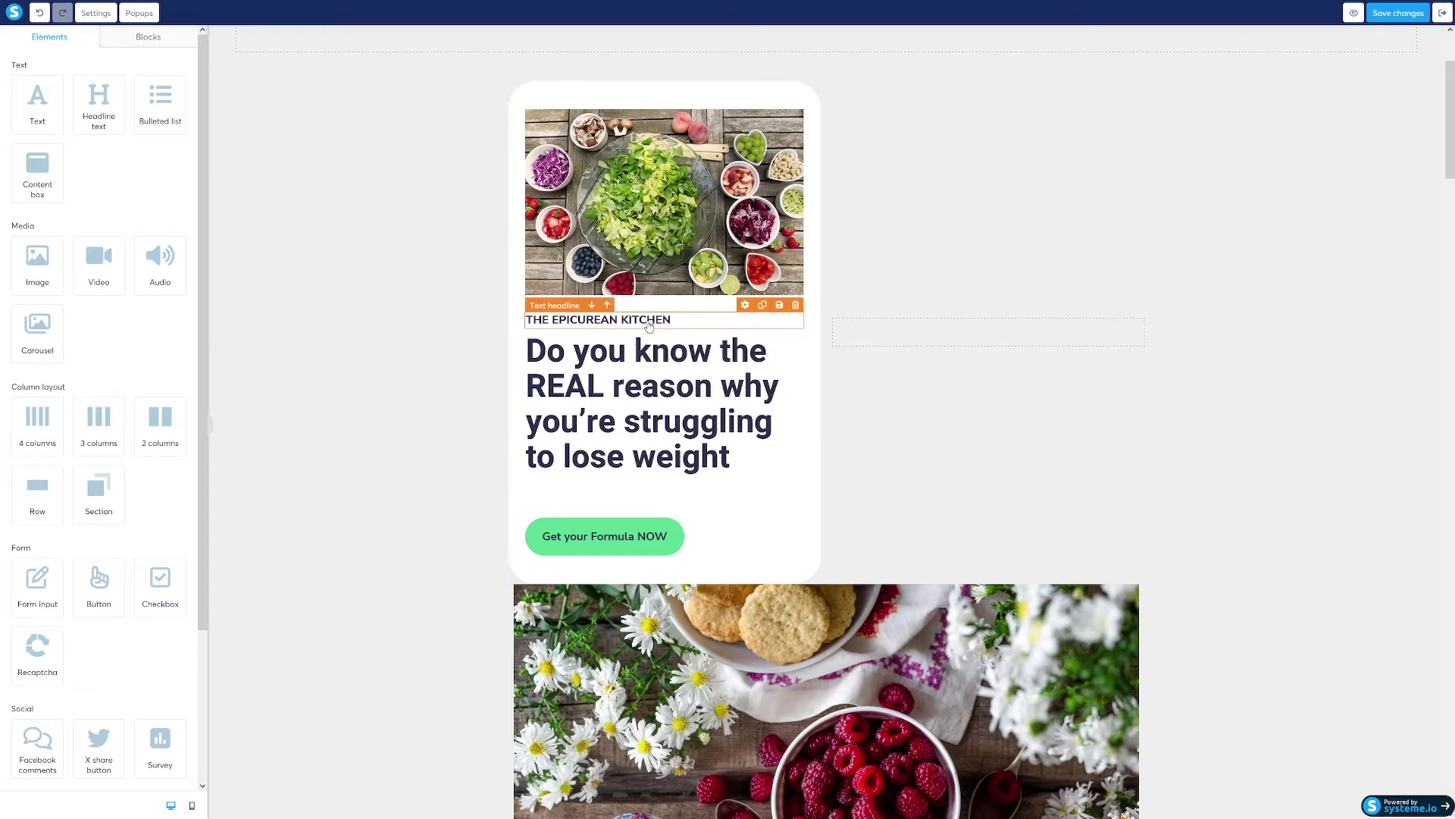
- Change the THE EPICUREAN KITCHEN label to 'Intermittent Fasting Formula'
{"action": "left_click_drag", "start_coordinate": [516, 227], "coordinate": [724, 234]}
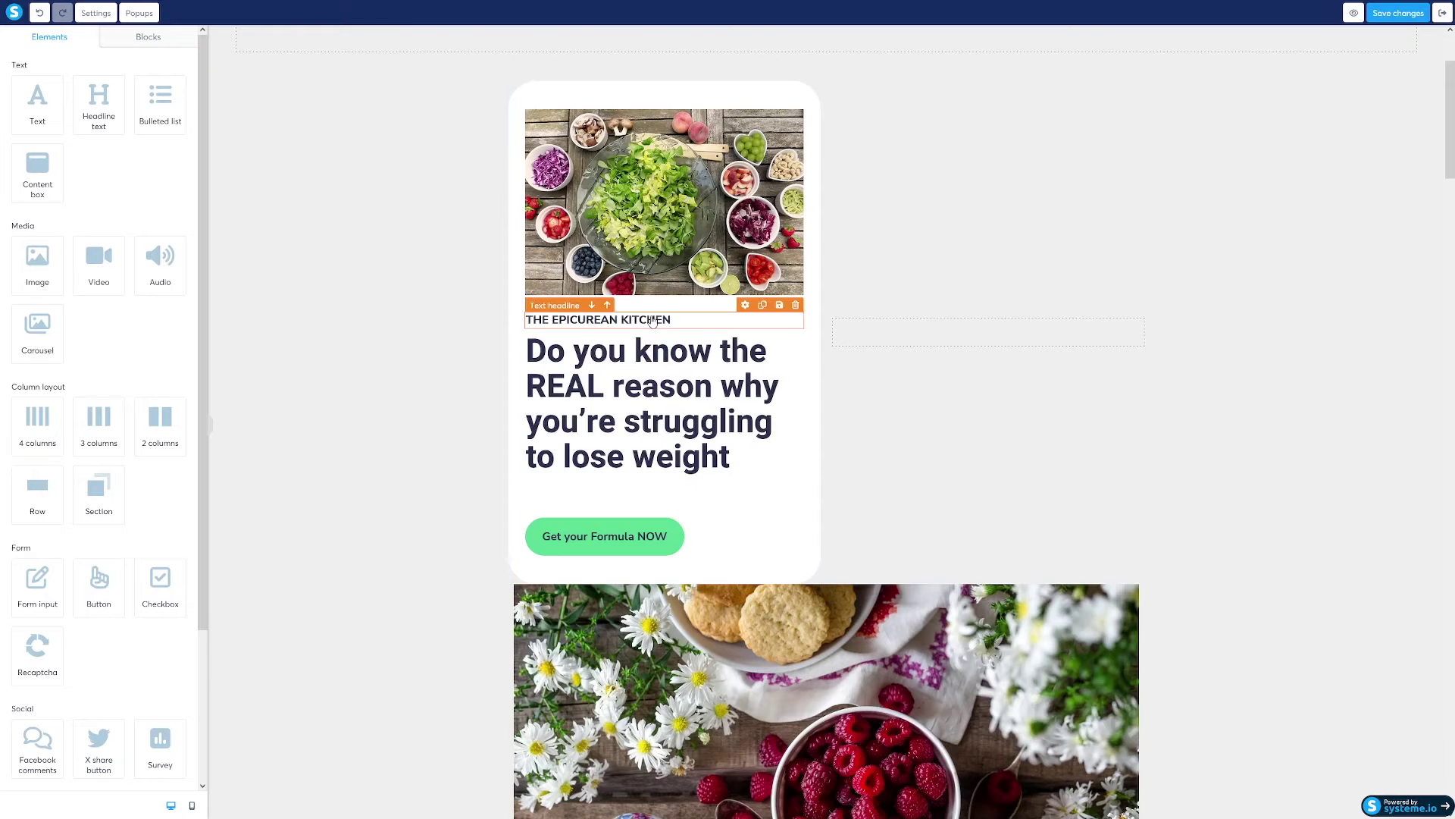
{"action": "left_click", "coordinate": [699, 326]}
{"action": "left_click_drag", "start_coordinate": [700, 326], "coordinate": [533, 326]}
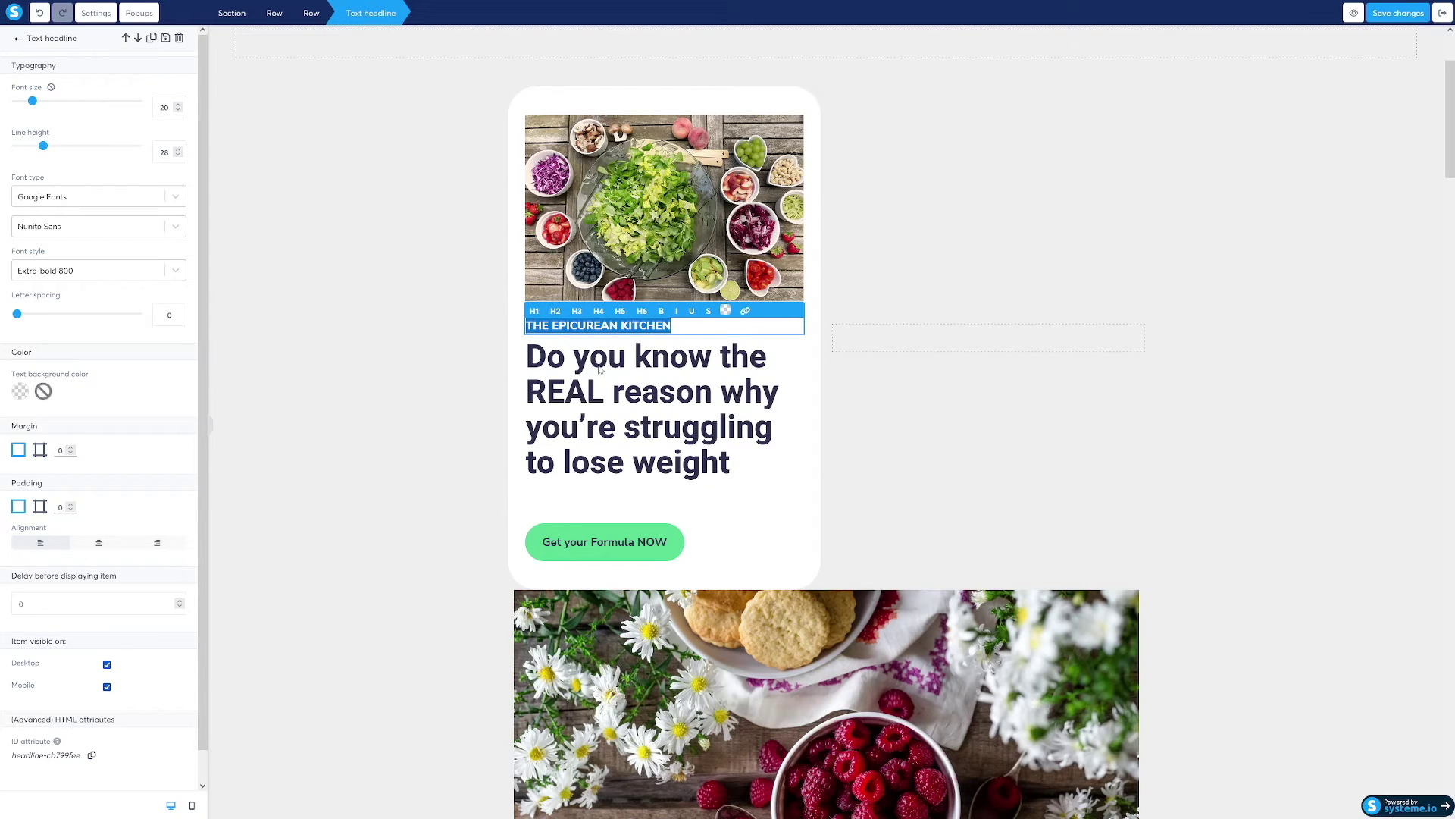
{"action": "key", "text": "ctrl+v"}
{"action": "left_click", "coordinate": [935, 462]}
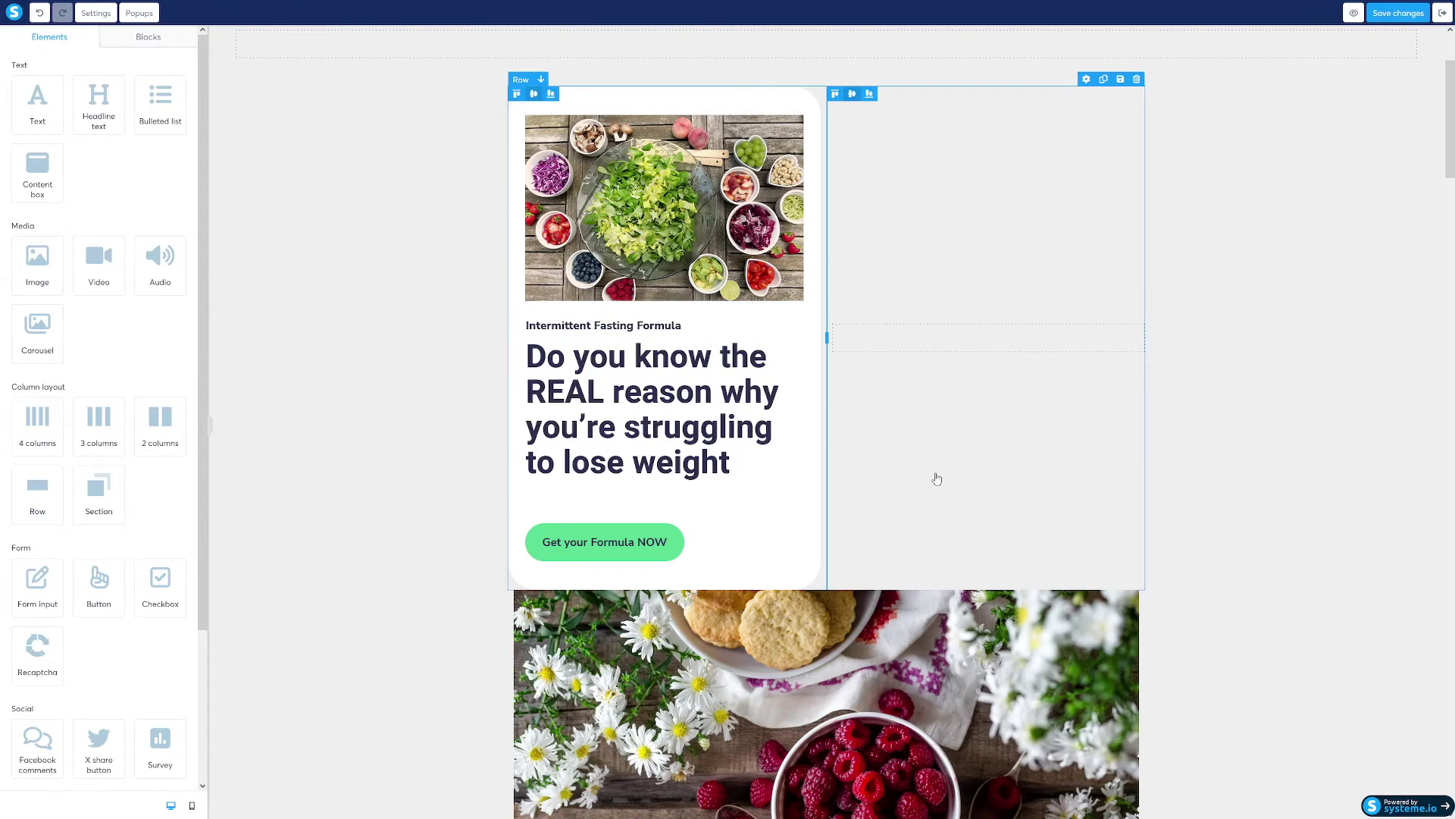
{"action": "left_click", "coordinate": [339, 308]}
{"action": "scroll", "coordinate": [339, 308], "scroll_direction": "down", "scroll_amount": 2}
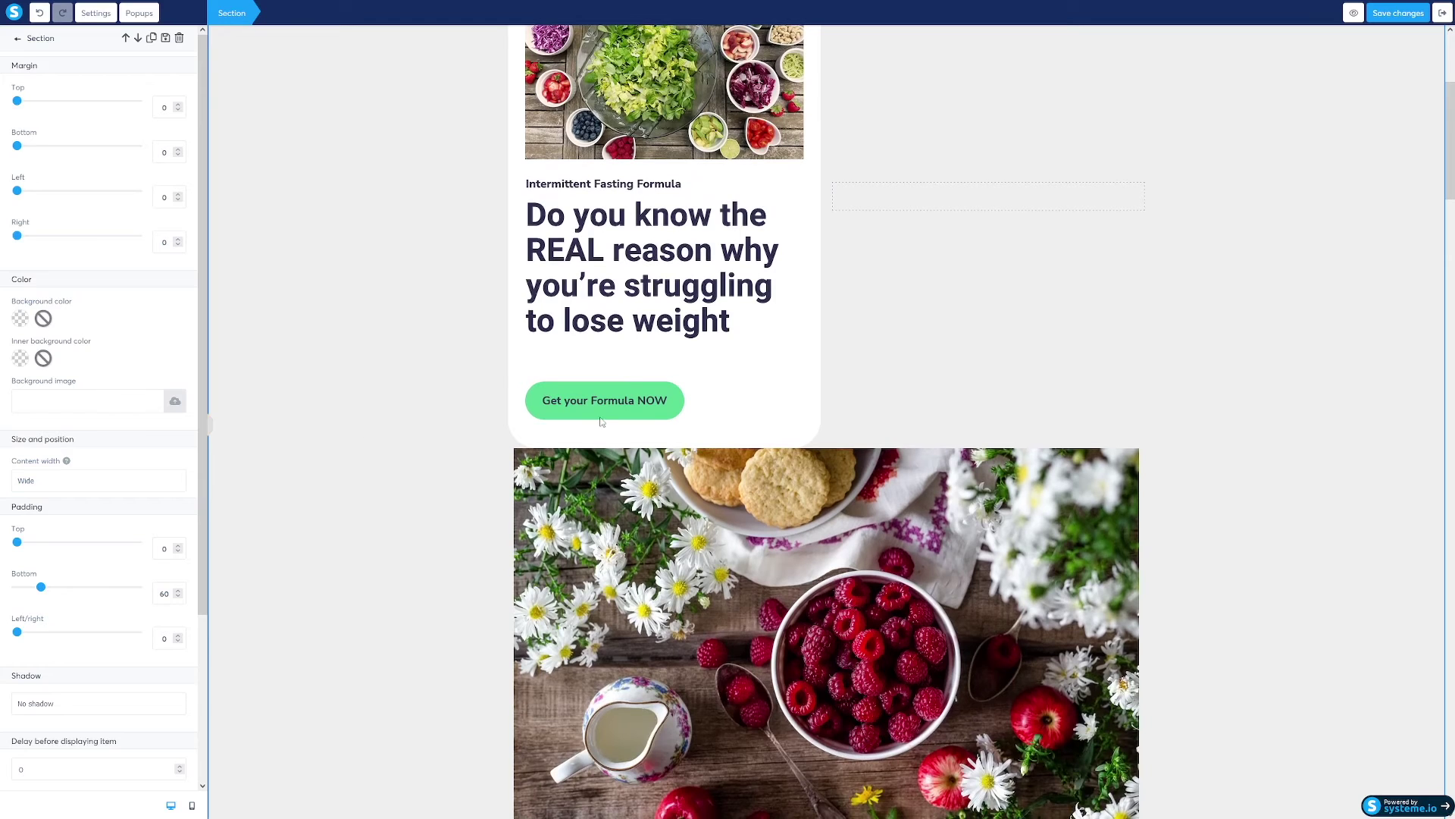
{"action": "key", "text": "Escape"}
{"action": "scroll", "coordinate": [454, 425], "scroll_direction": "up", "scroll_amount": 2}
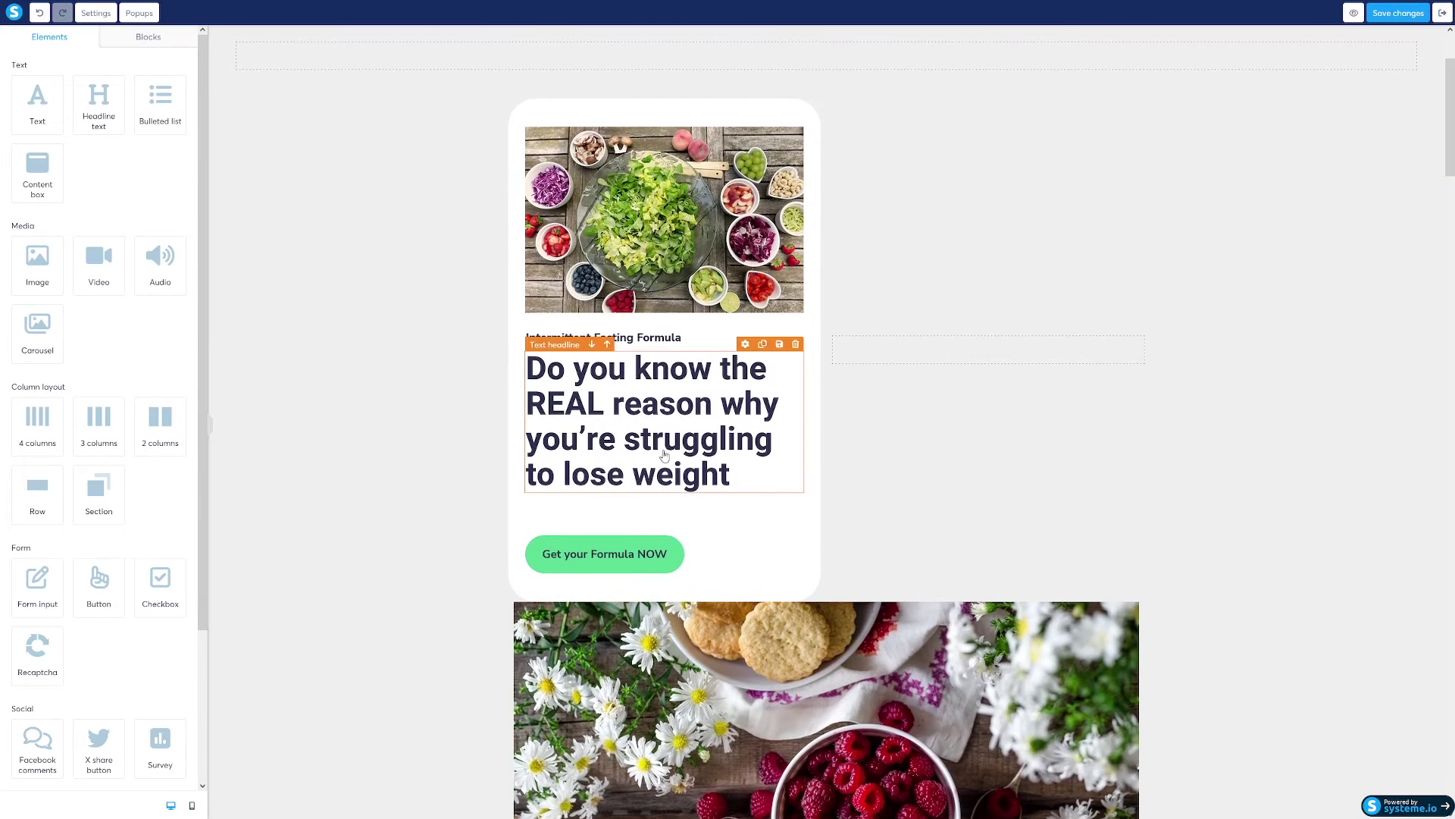
- Set the Get your Formula NOW button's click action to open a URL
{"action": "left_click", "coordinate": [611, 557]}
{"action": "scroll", "coordinate": [611, 455], "scroll_direction": "down", "scroll_amount": 2}
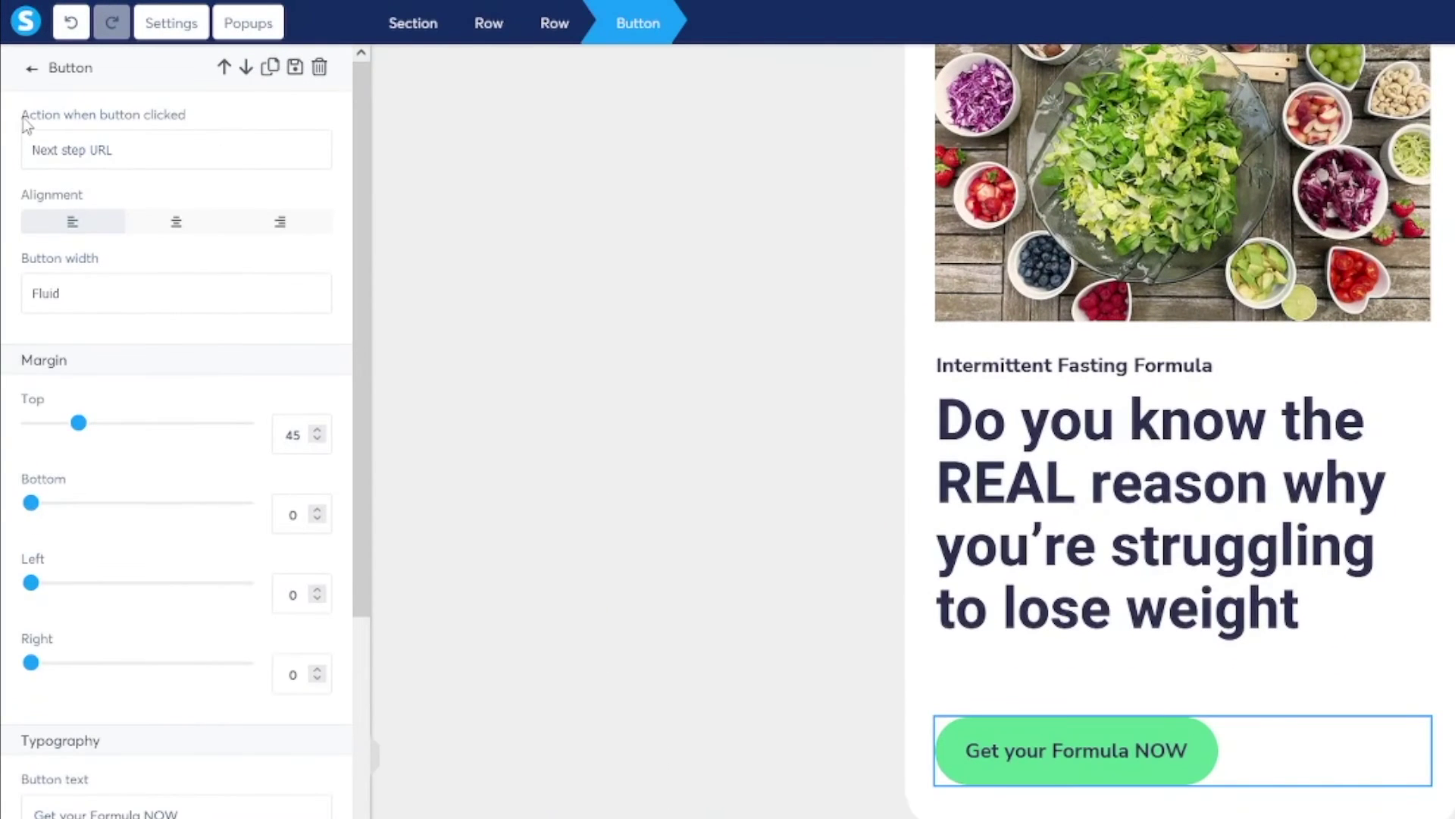
{"action": "left_click_drag", "start_coordinate": [12, 67], "coordinate": [34, 68]}
{"action": "left_click_drag", "start_coordinate": [63, 122], "coordinate": [191, 119]}
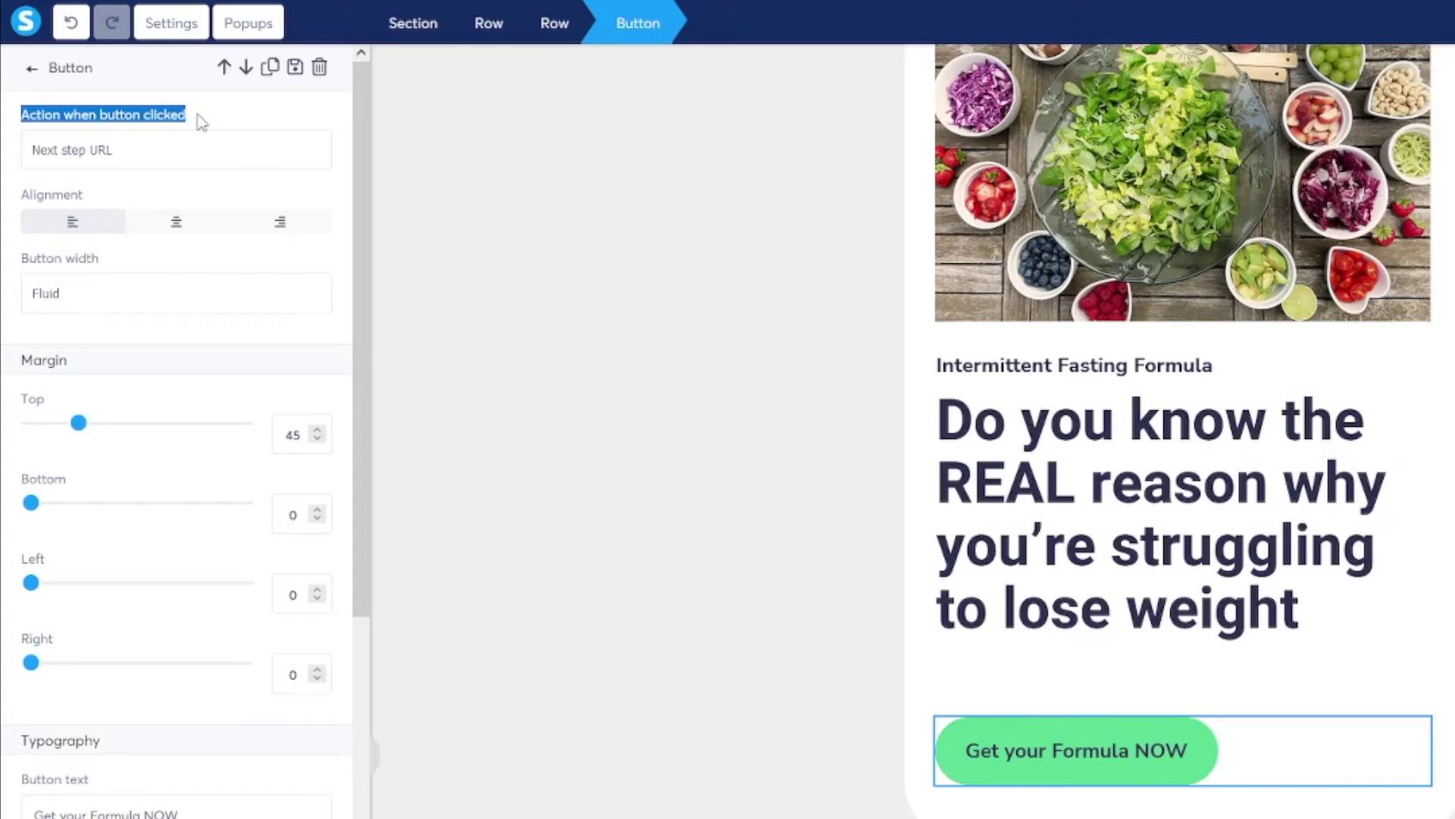
{"action": "left_click", "coordinate": [225, 121]}
{"action": "left_click", "coordinate": [172, 159]}
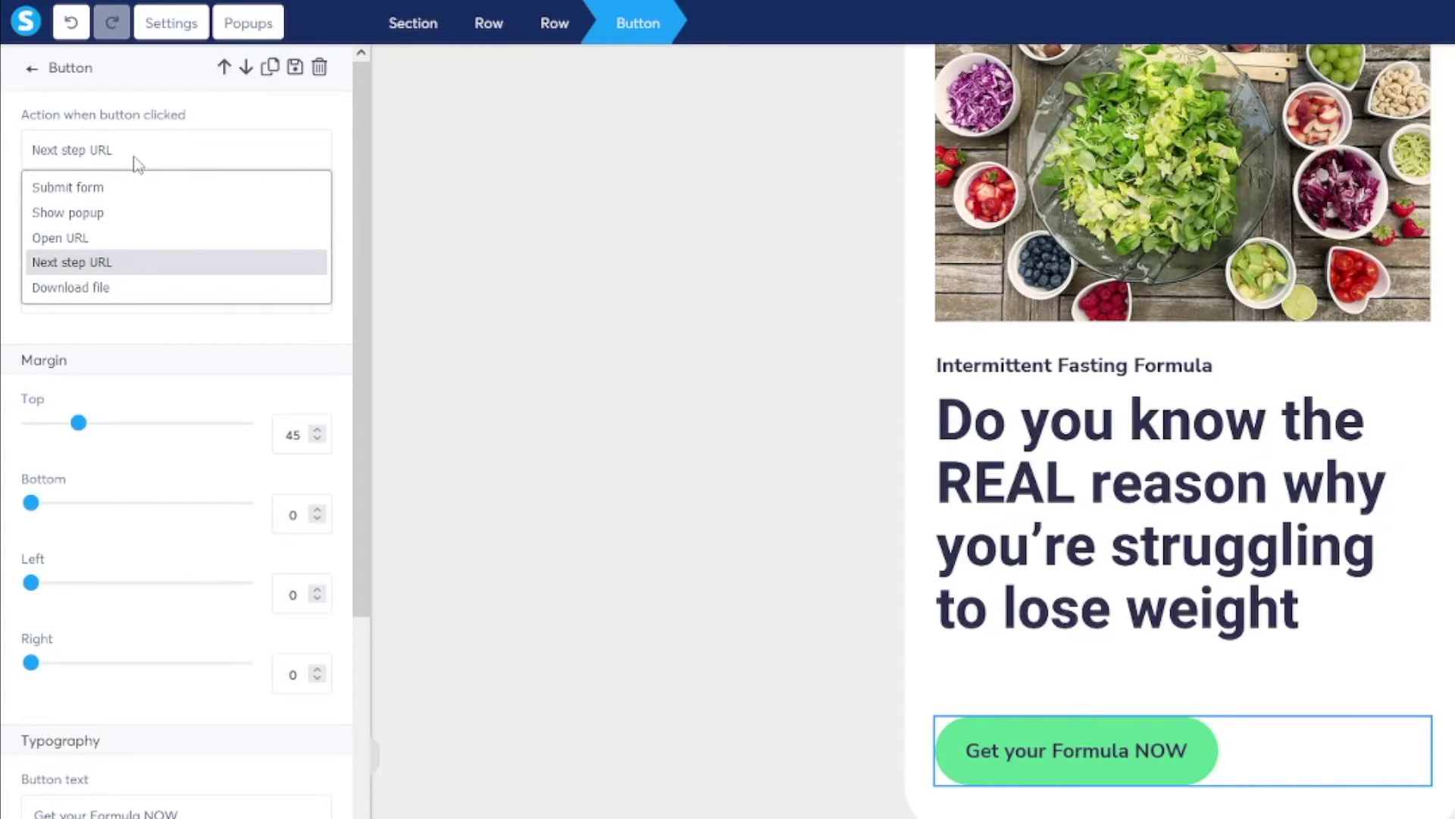
{"action": "left_click", "coordinate": [100, 239]}
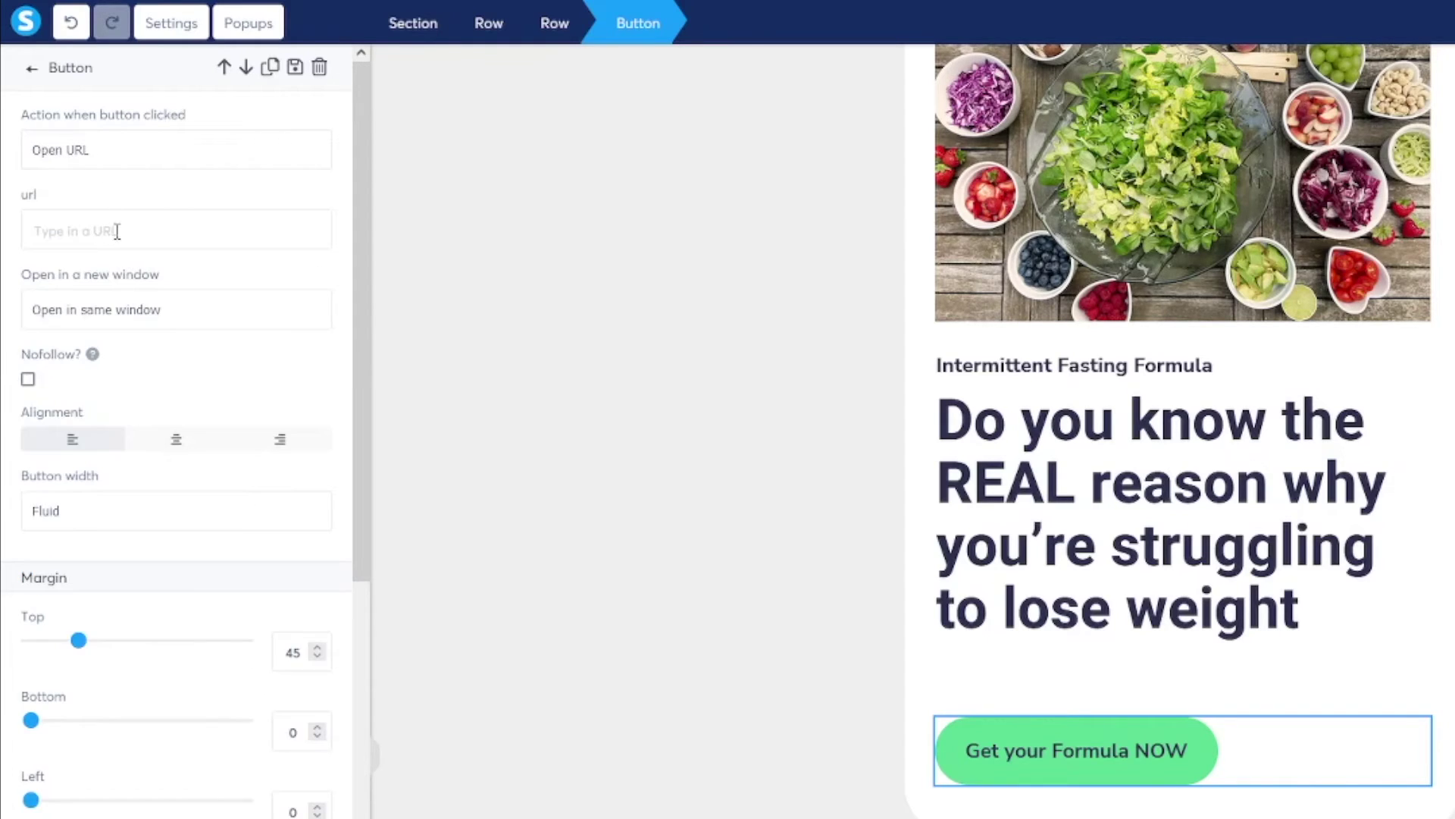
- Paste the Digistore24 affiliate promolink as the URL and have it open in a new window
{"action": "left_click", "coordinate": [89, 232]}
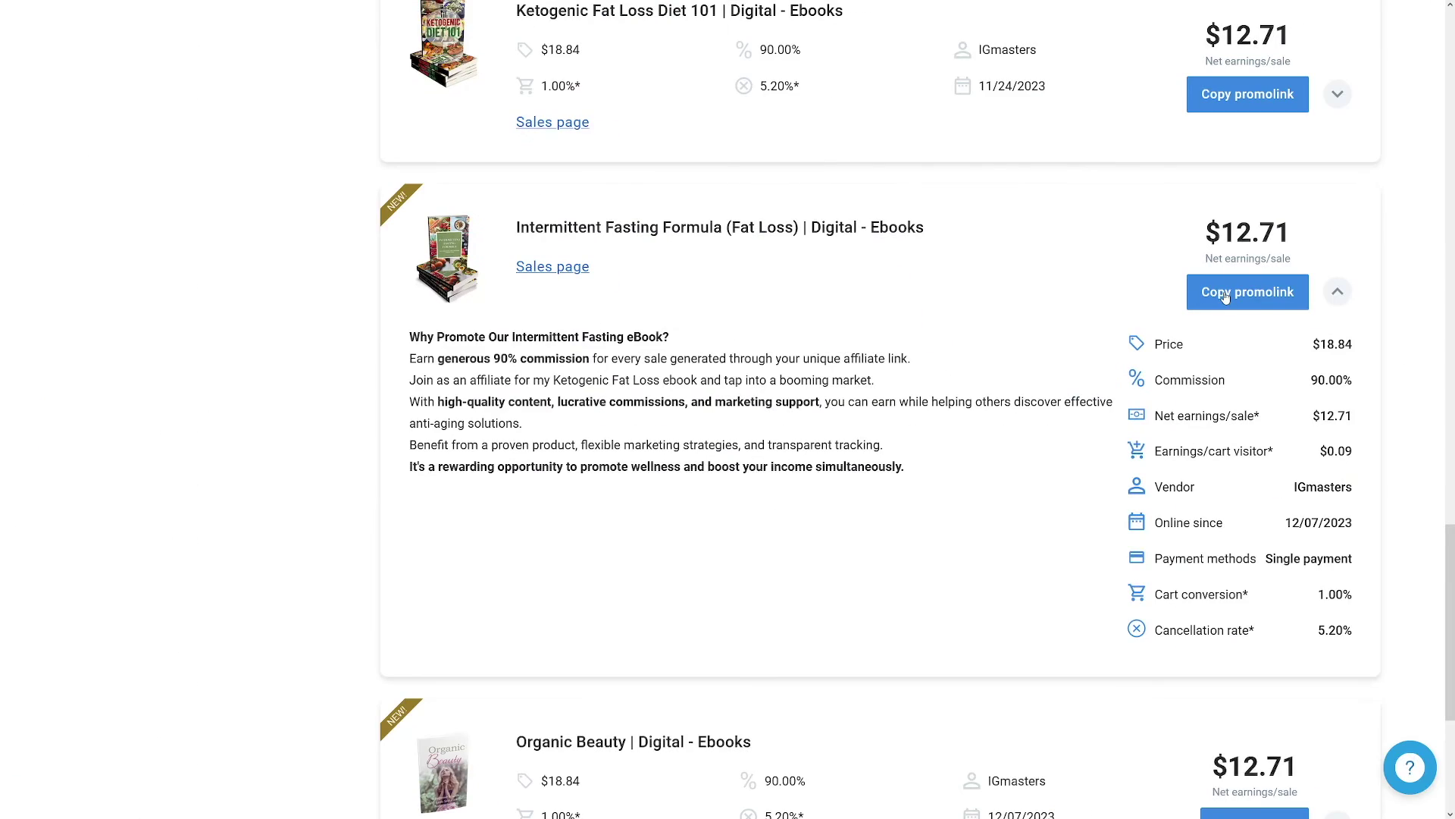
{"action": "left_click", "coordinate": [1226, 296]}
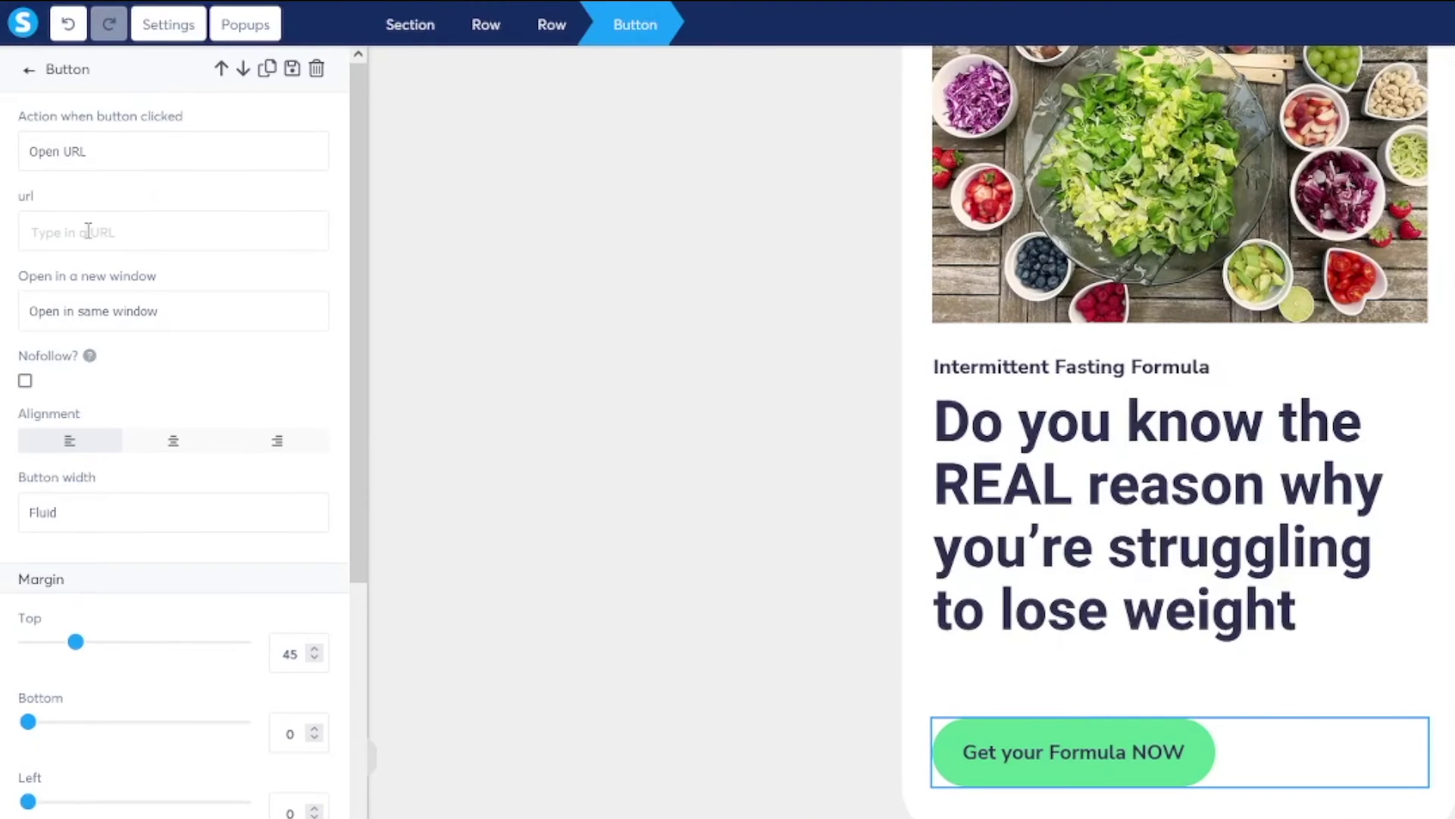
{"action": "right_click", "coordinate": [88, 230]}
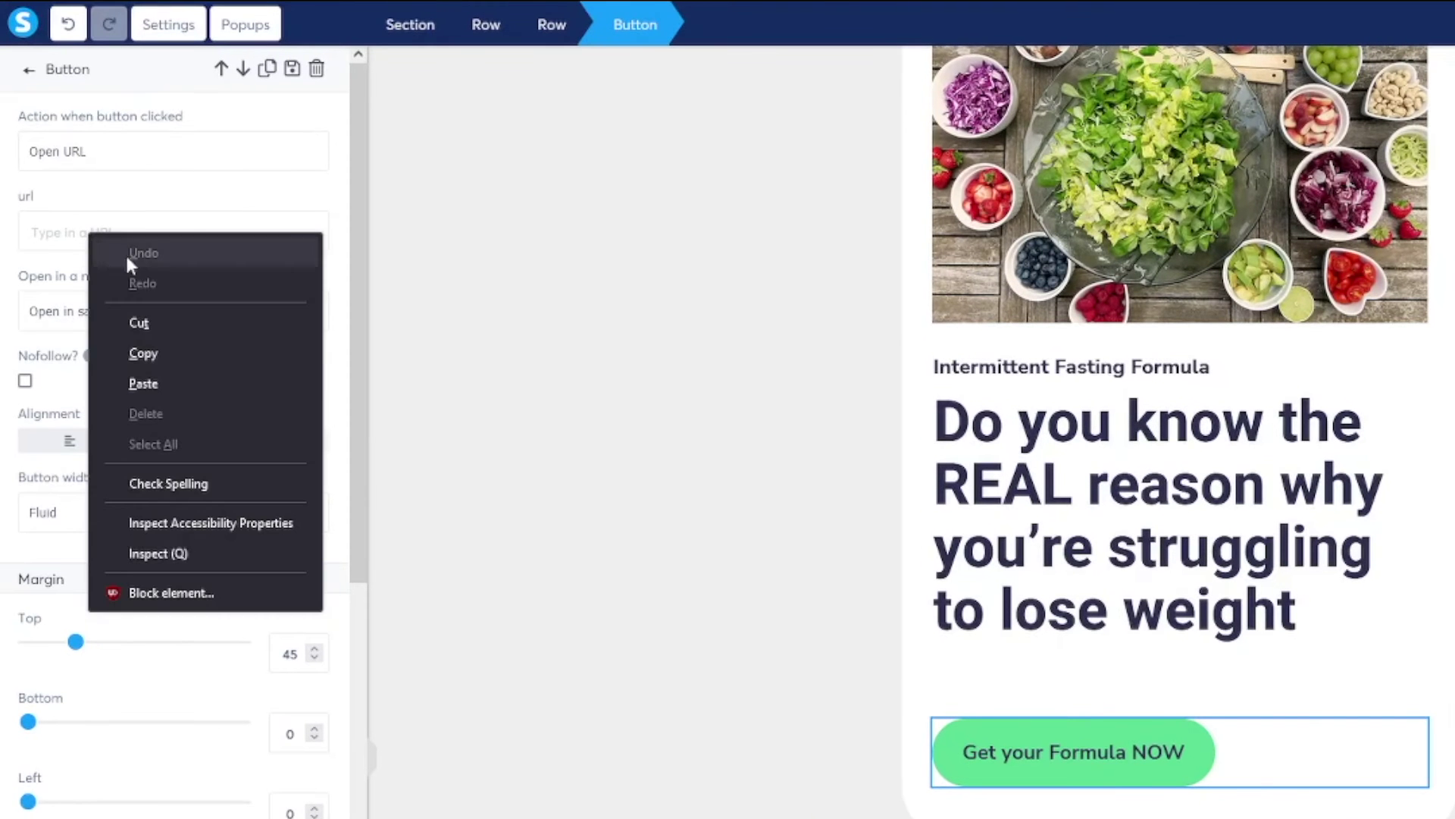
{"action": "left_click", "coordinate": [131, 381]}
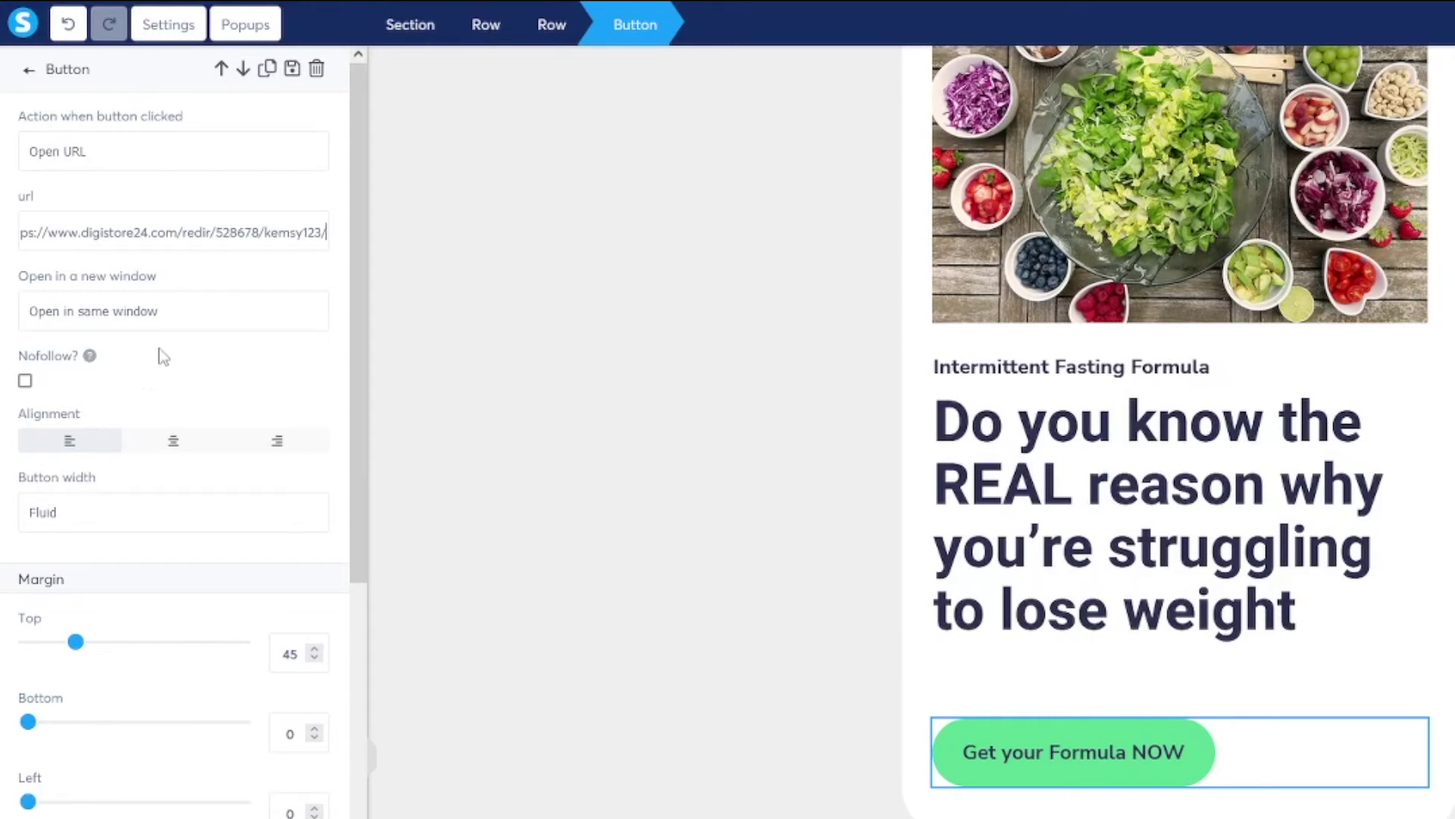
{"action": "left_click", "coordinate": [126, 321]}
{"action": "left_click", "coordinate": [132, 374]}
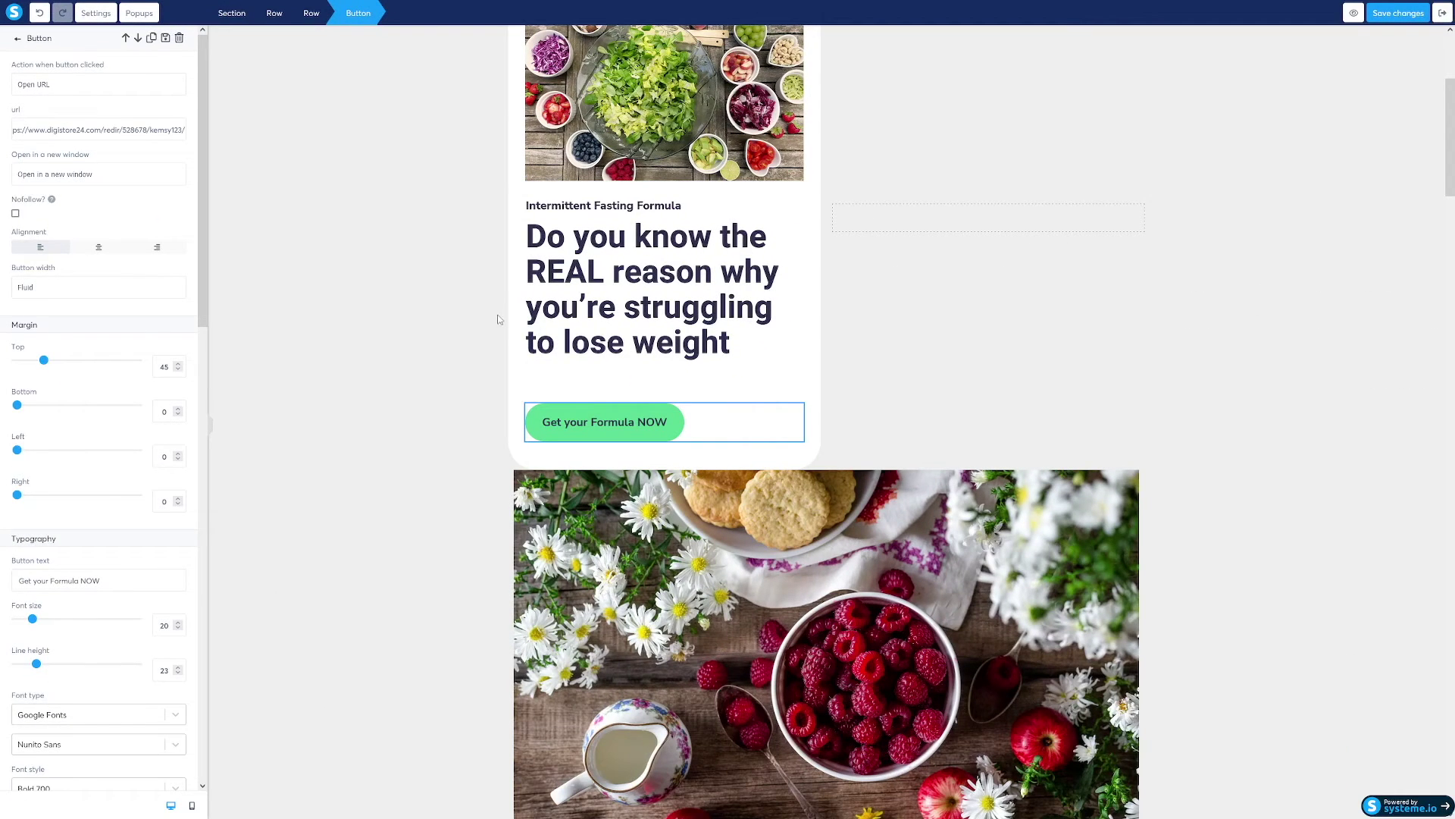
{"action": "left_click", "coordinate": [498, 319]}
{"action": "scroll", "coordinate": [426, 379], "scroll_direction": "up", "scroll_amount": 3}
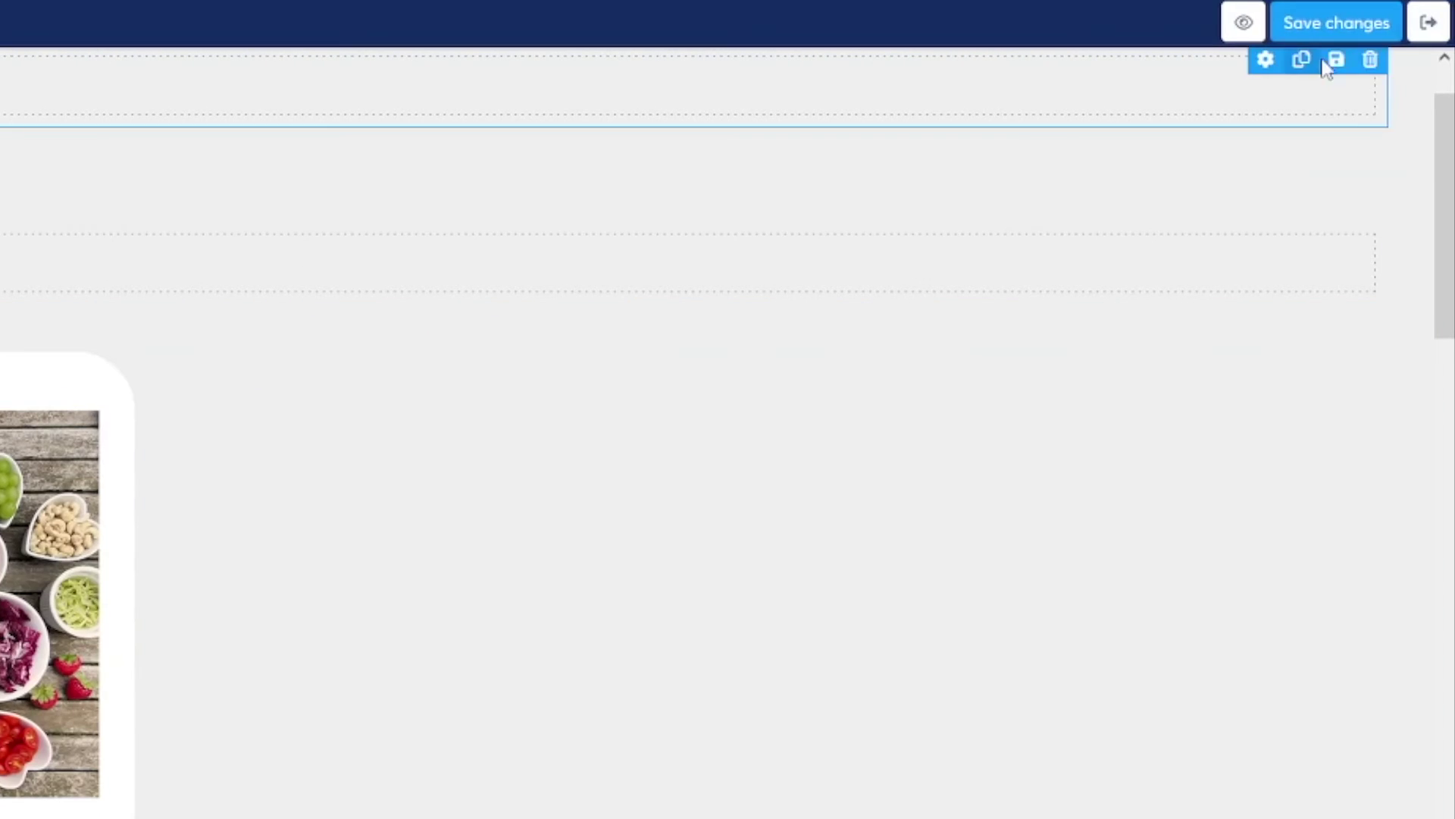
- Save the squeeze page changes and return to the funnel's Squeeze page step configuration
{"action": "left_click", "coordinate": [1401, 14]}
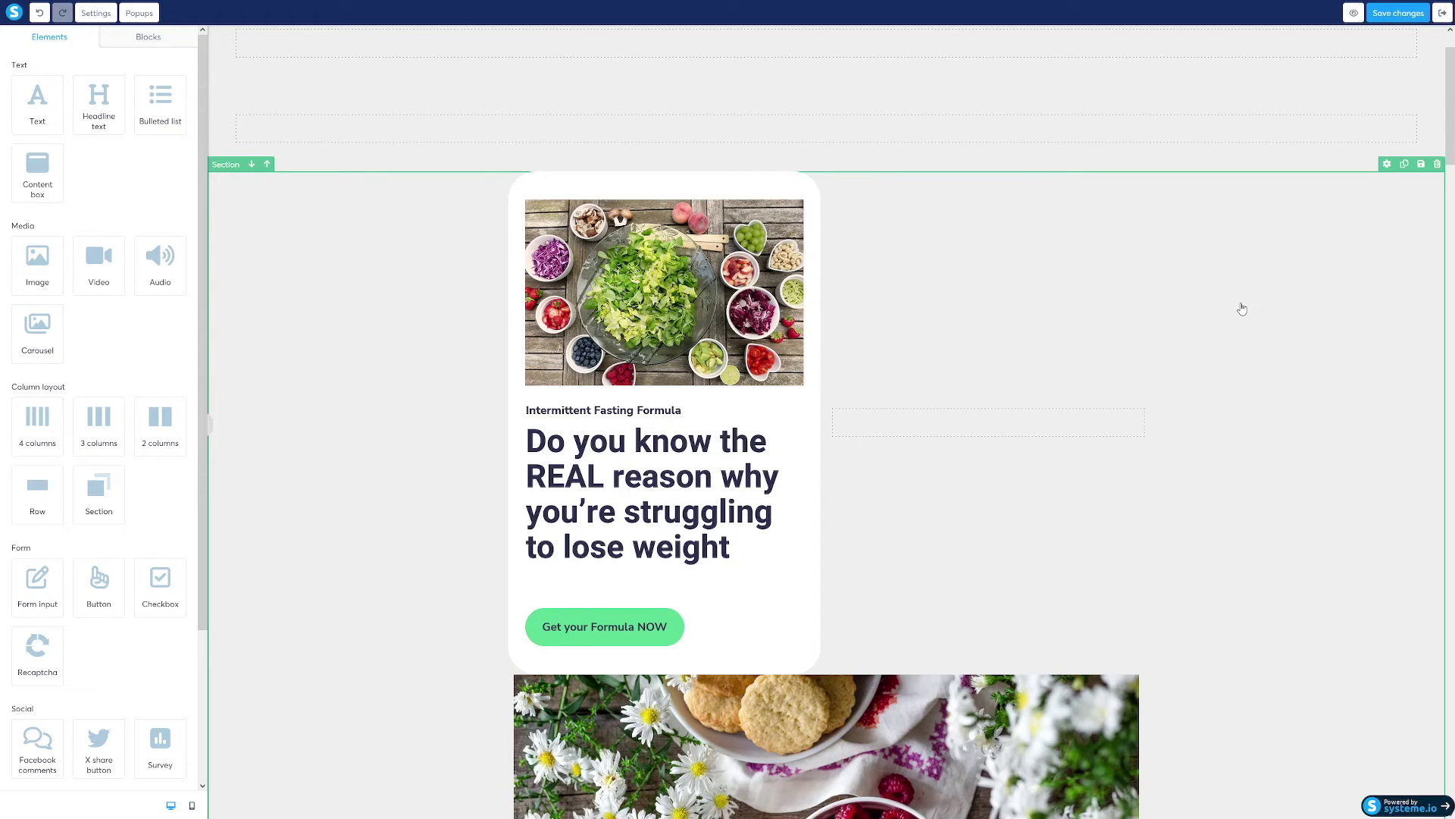
{"action": "scroll", "coordinate": [1242, 308], "scroll_direction": "down", "scroll_amount": 1}
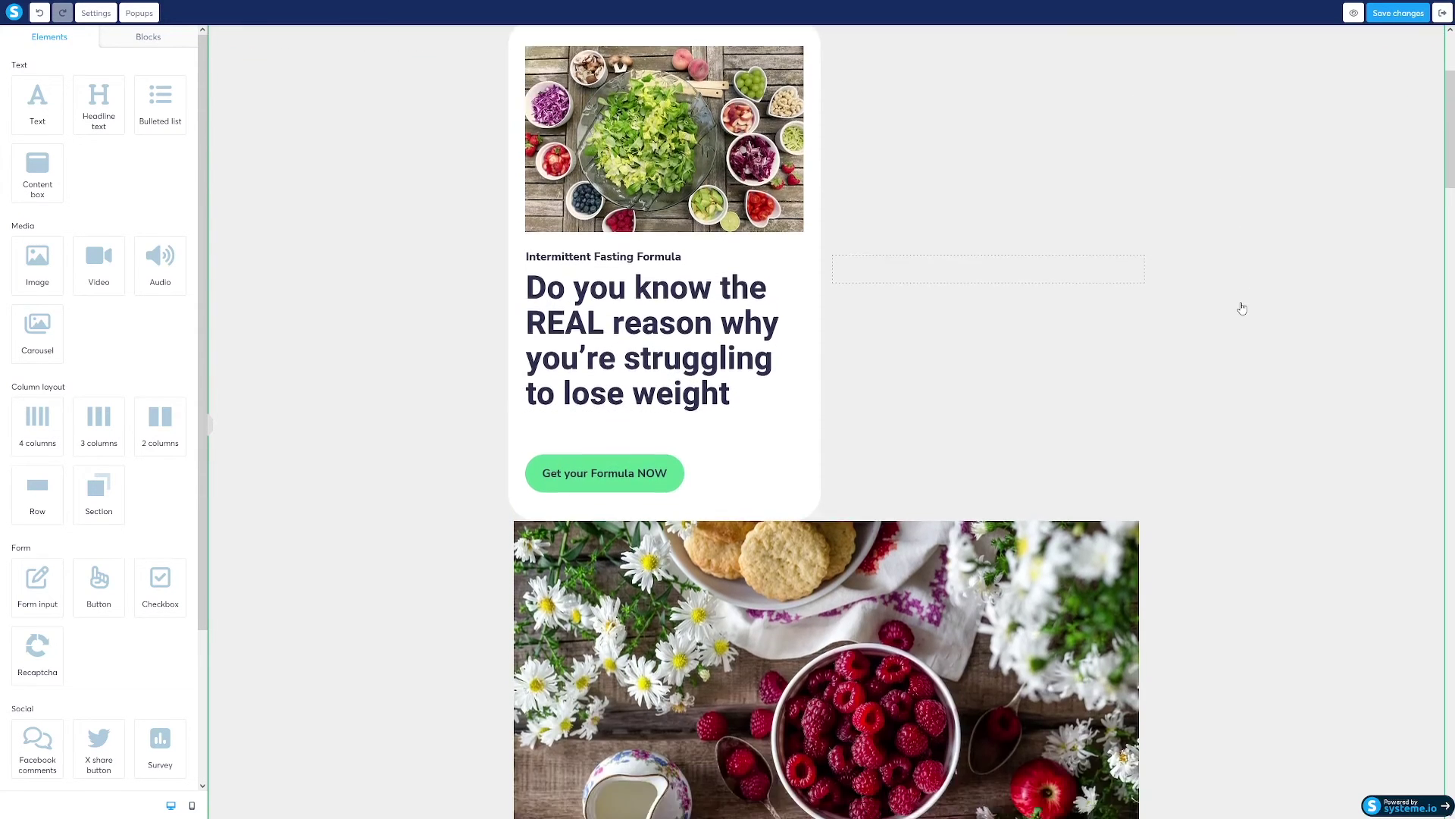
{"action": "scroll", "coordinate": [1241, 308], "scroll_direction": "down", "scroll_amount": 1}
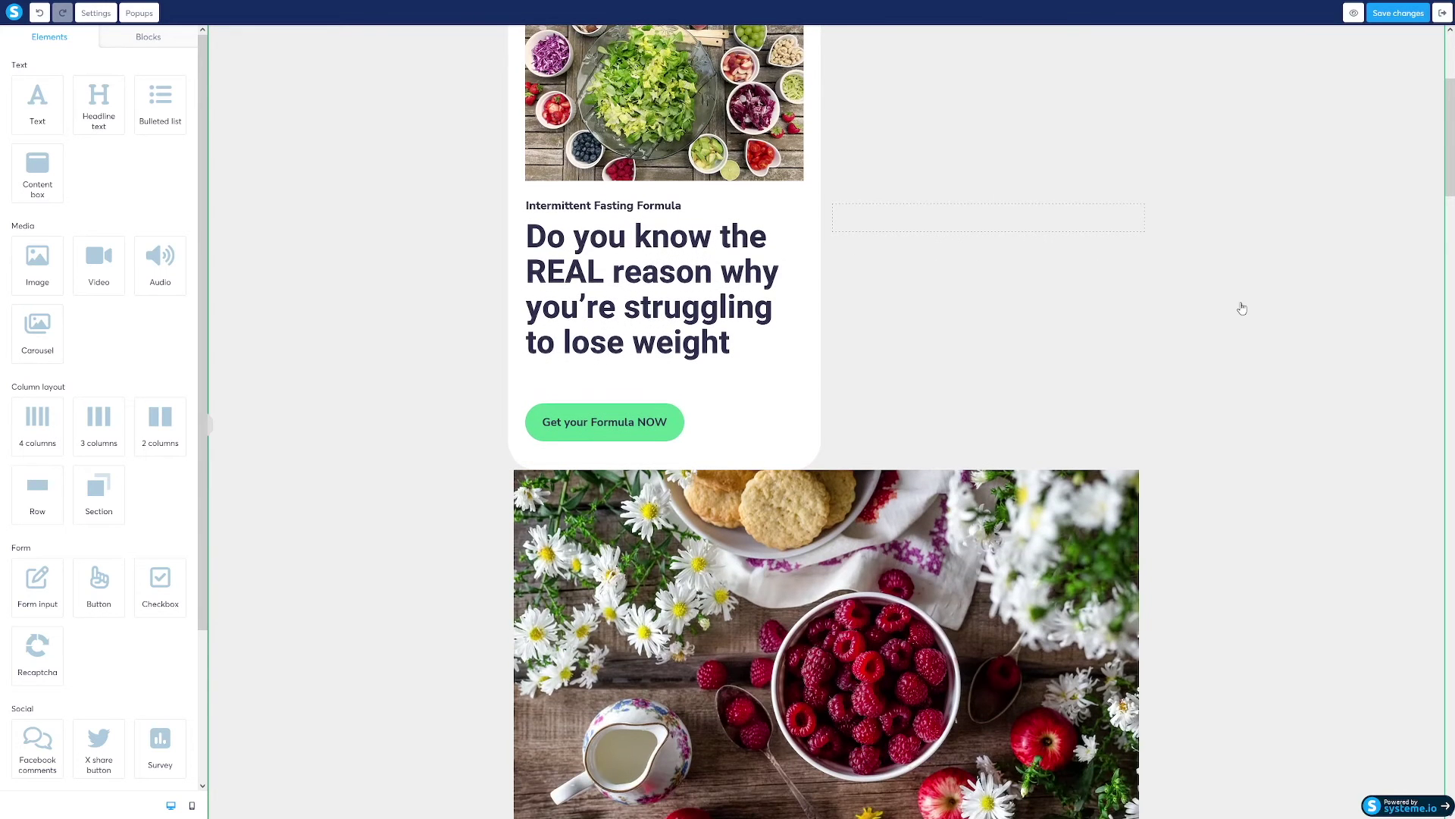
{"action": "scroll", "coordinate": [1241, 308], "scroll_direction": "up", "scroll_amount": 5}
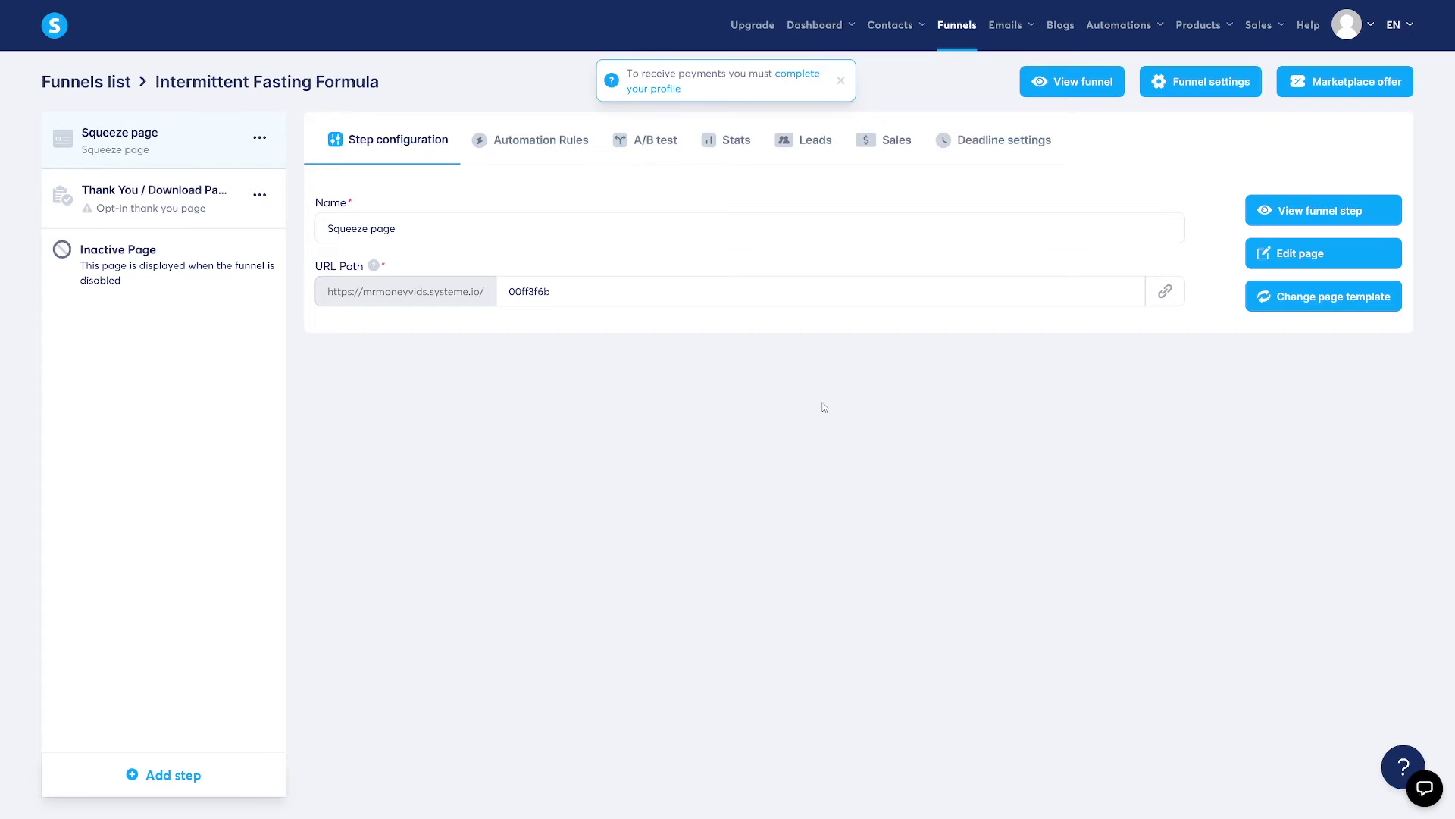
- Preview the 'Thank you for registering!' template for the Thank You / Download Page step
{"action": "left_click", "coordinate": [132, 193]}
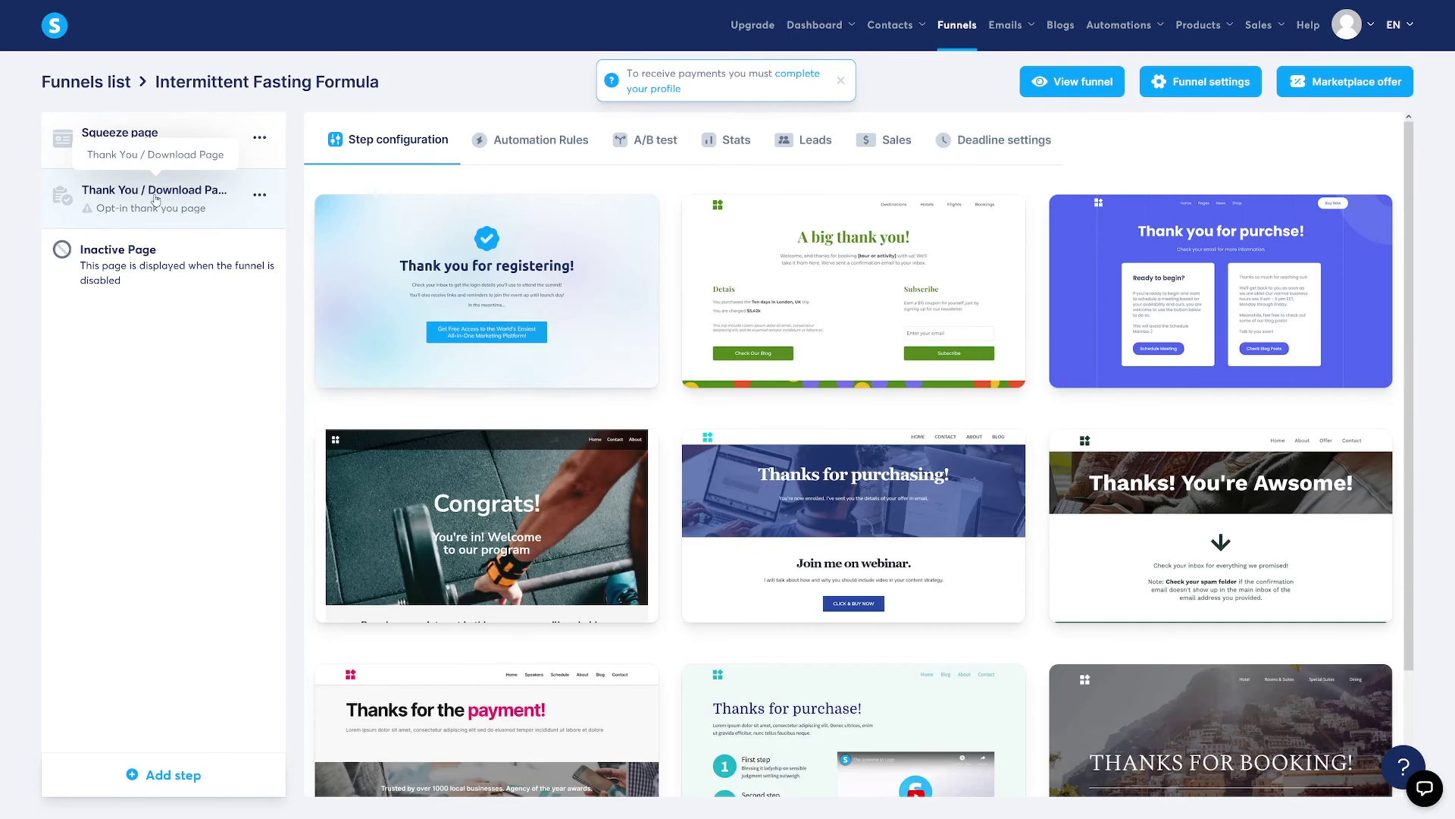
{"action": "scroll", "coordinate": [666, 408], "scroll_direction": "down", "scroll_amount": 2}
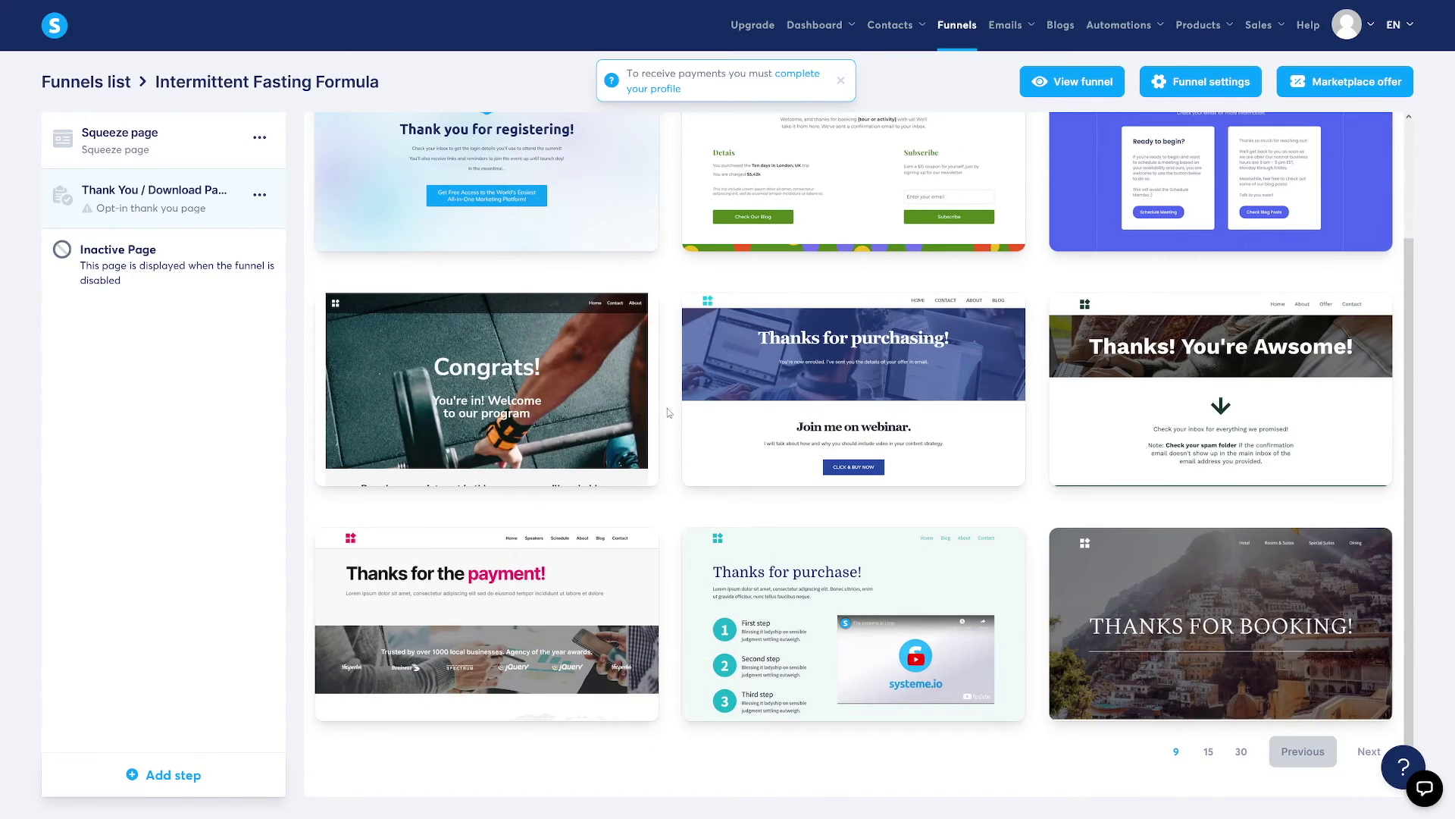
{"action": "scroll", "coordinate": [667, 411], "scroll_direction": "up", "scroll_amount": 2}
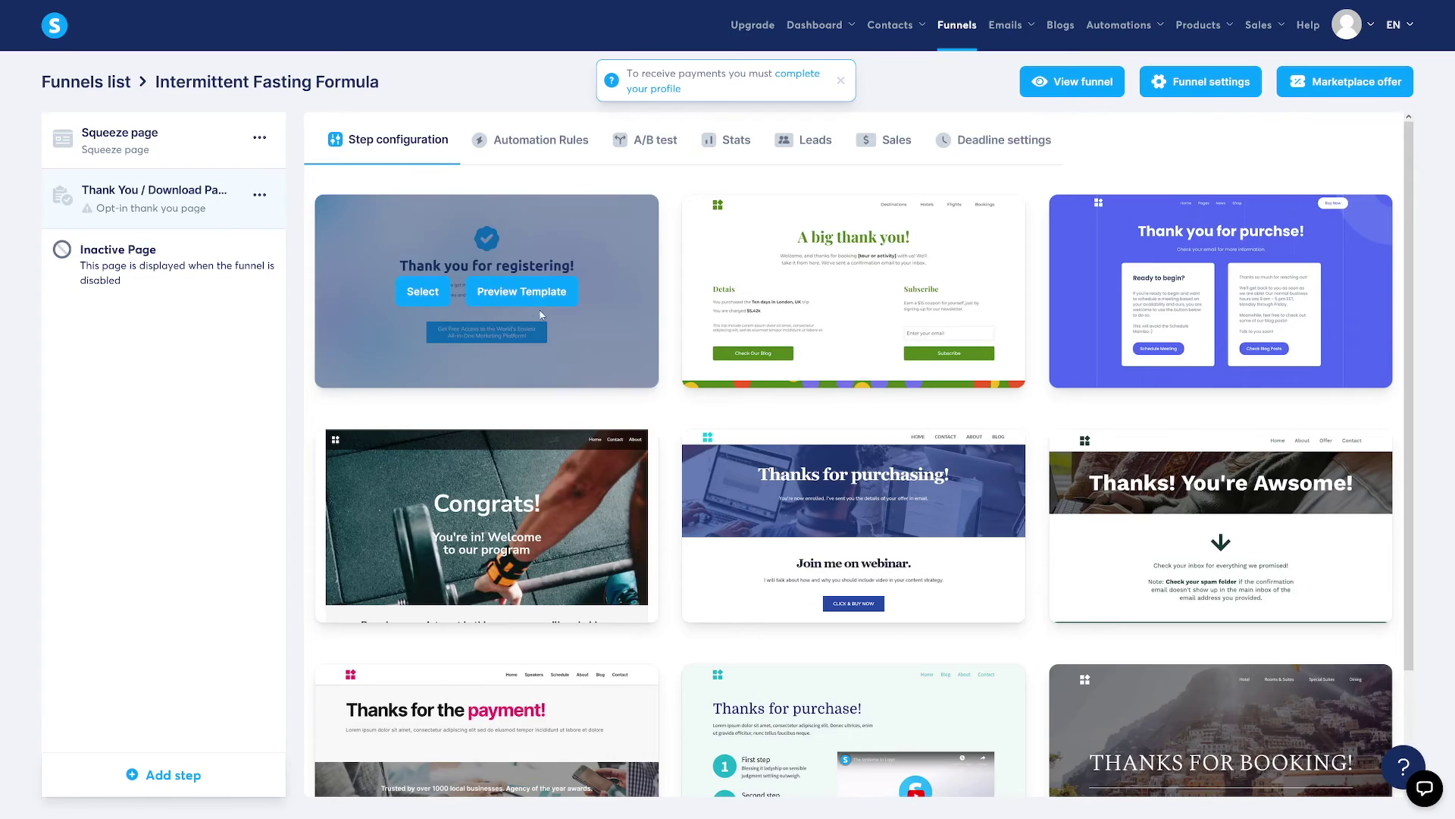
{"action": "left_click", "coordinate": [523, 290]}
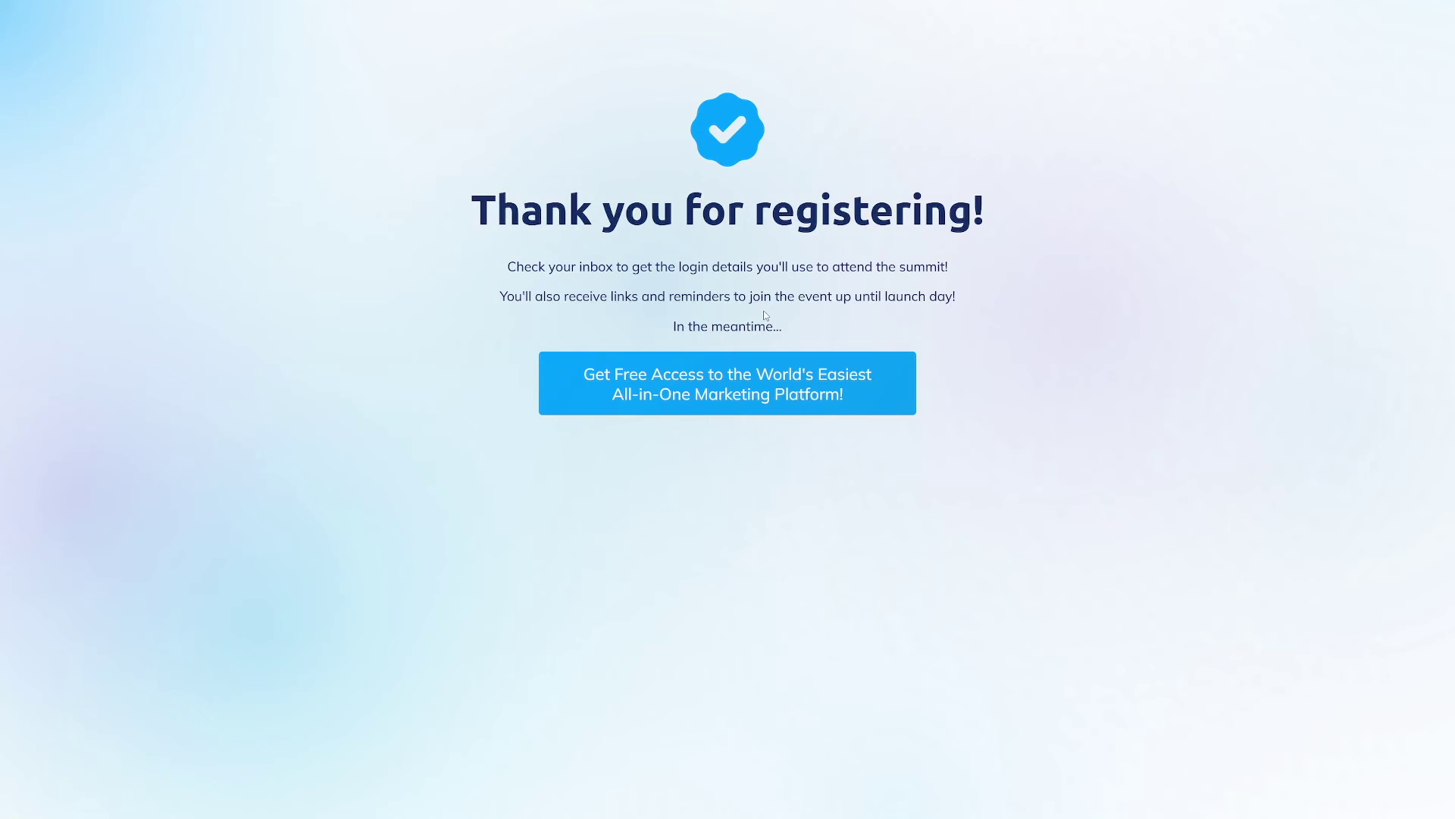
{"action": "left_click_drag", "start_coordinate": [509, 260], "coordinate": [745, 322]}
{"action": "left_click", "coordinate": [635, 254]}
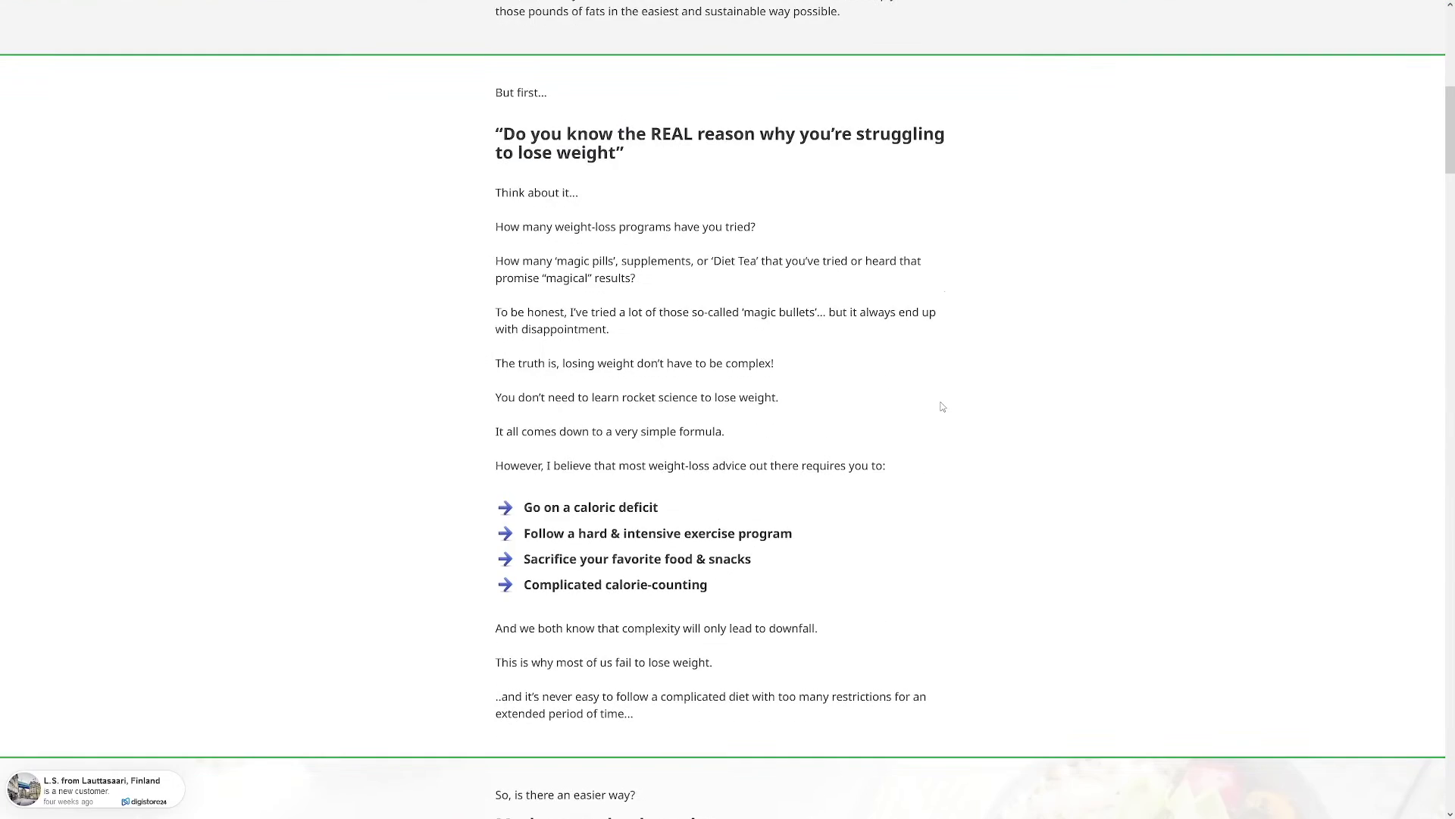
{"action": "scroll", "coordinate": [943, 407], "scroll_direction": "down", "scroll_amount": 3}
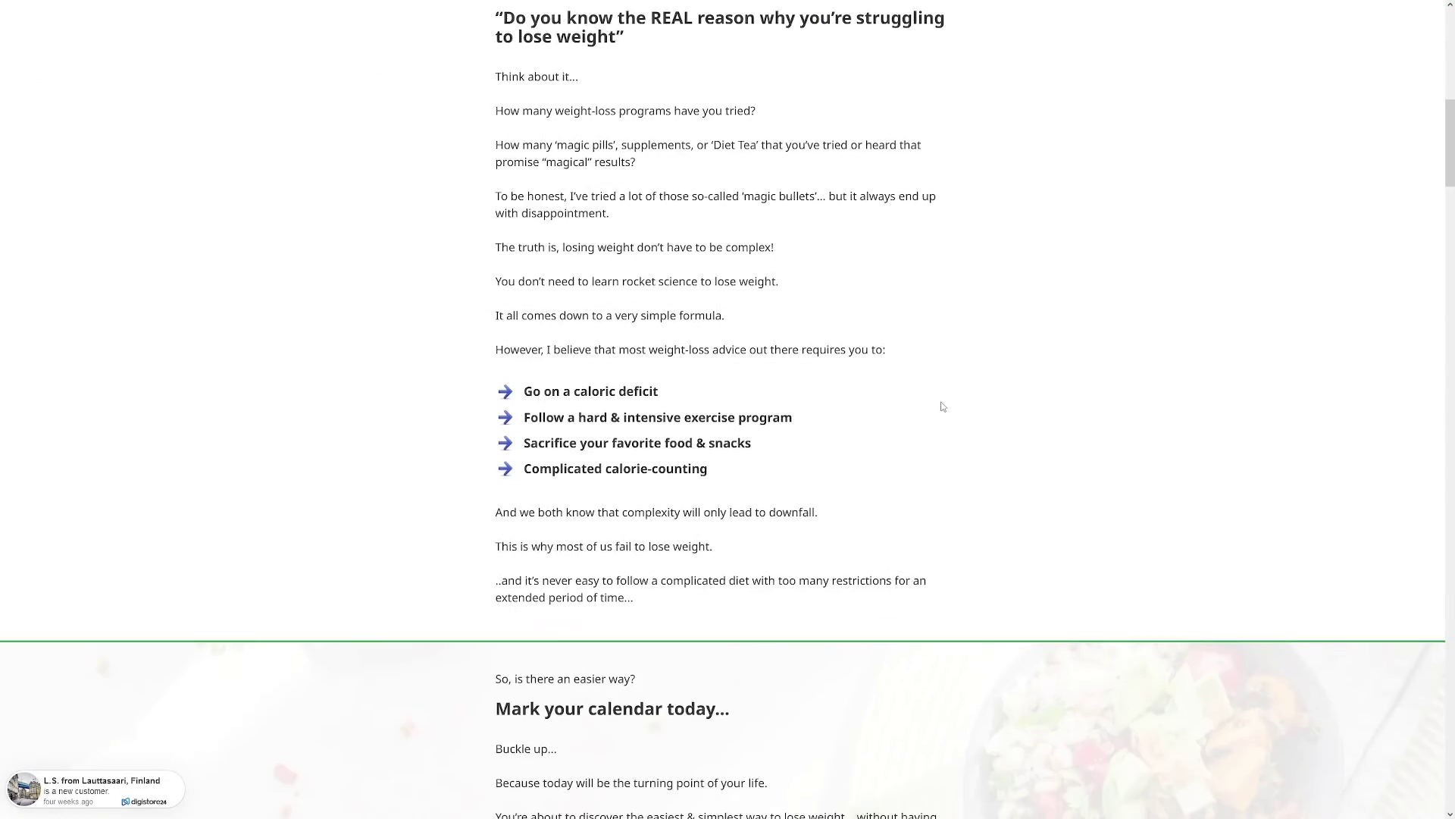
{"action": "scroll", "coordinate": [942, 404], "scroll_direction": "down", "scroll_amount": 2}
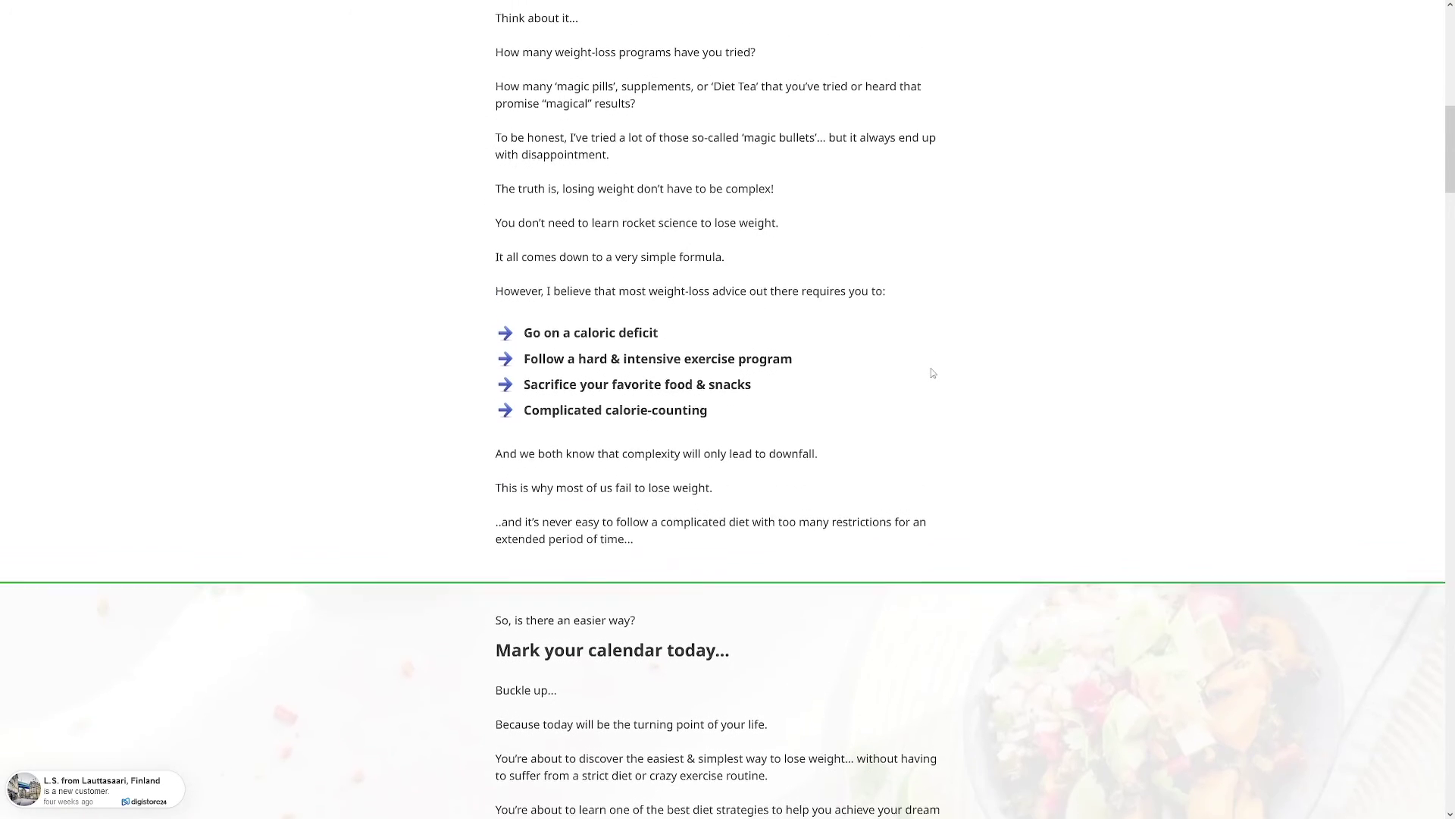
{"action": "scroll", "coordinate": [932, 373], "scroll_direction": "down", "scroll_amount": 8}
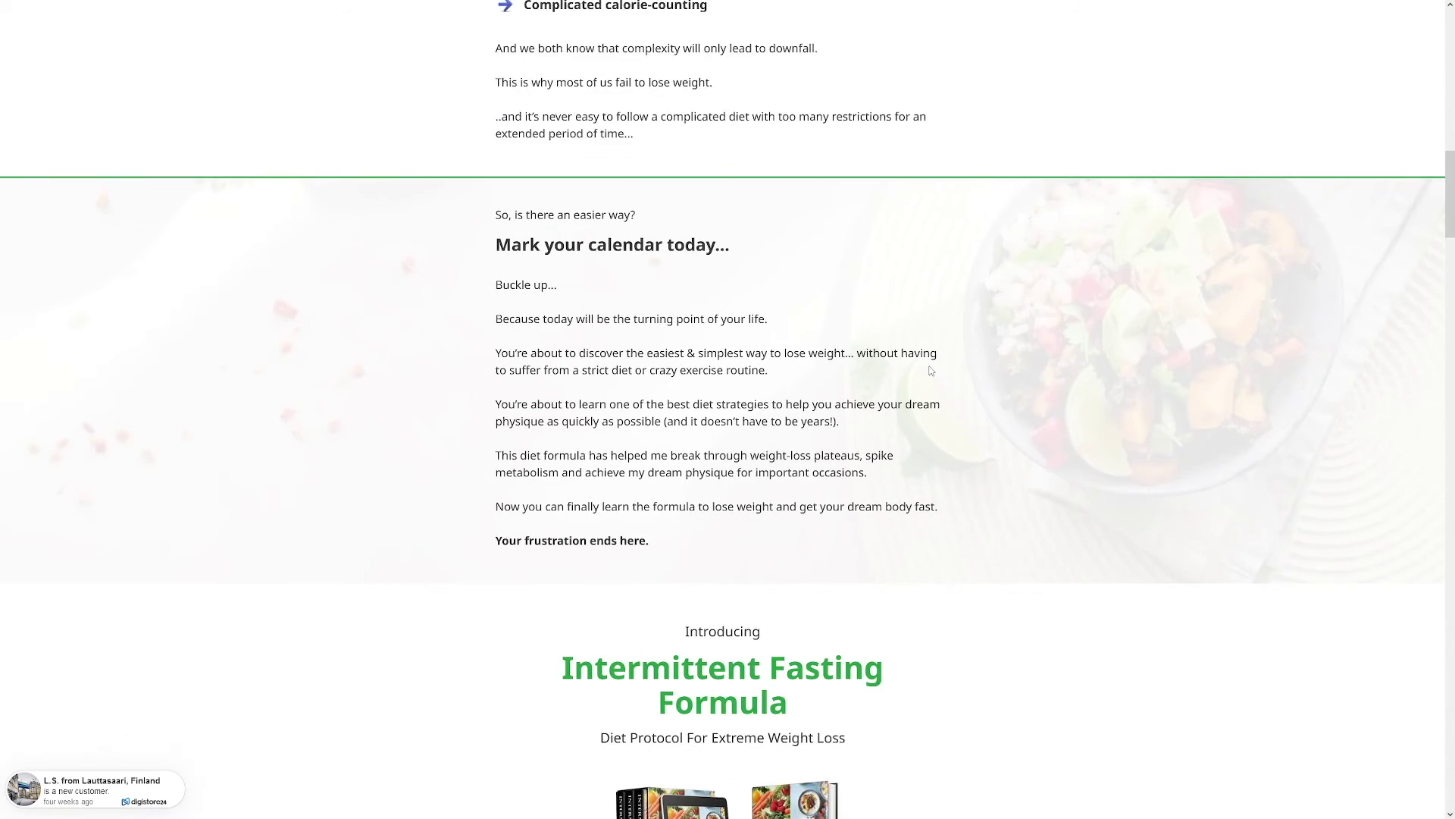
{"action": "scroll", "coordinate": [931, 371], "scroll_direction": "down", "scroll_amount": 4}
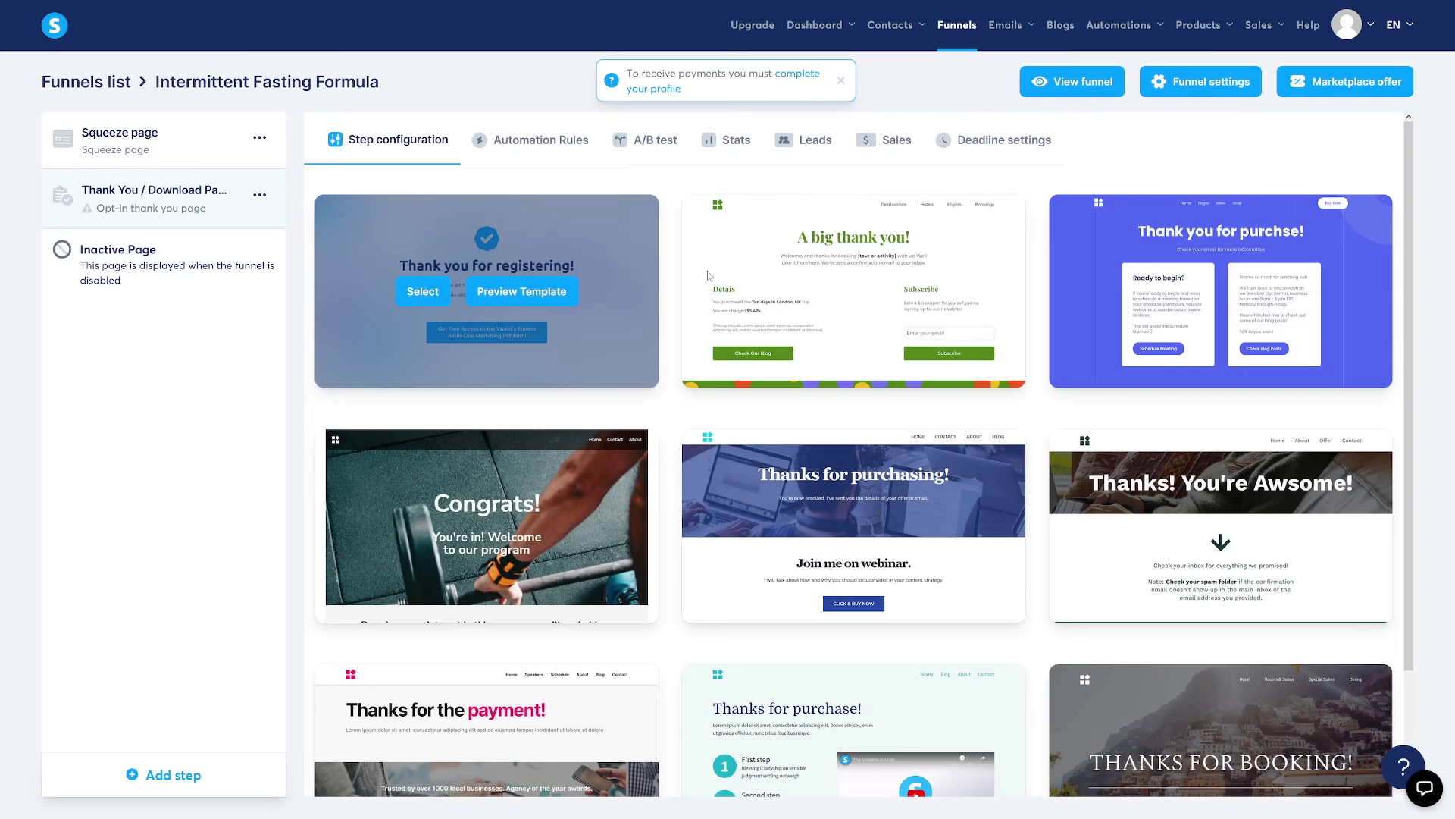
- Go to Emails > Campaigns and start creating a new campaign
{"action": "mouse_move", "coordinate": [743, 219]}
{"action": "mouse_move", "coordinate": [1006, 25]}
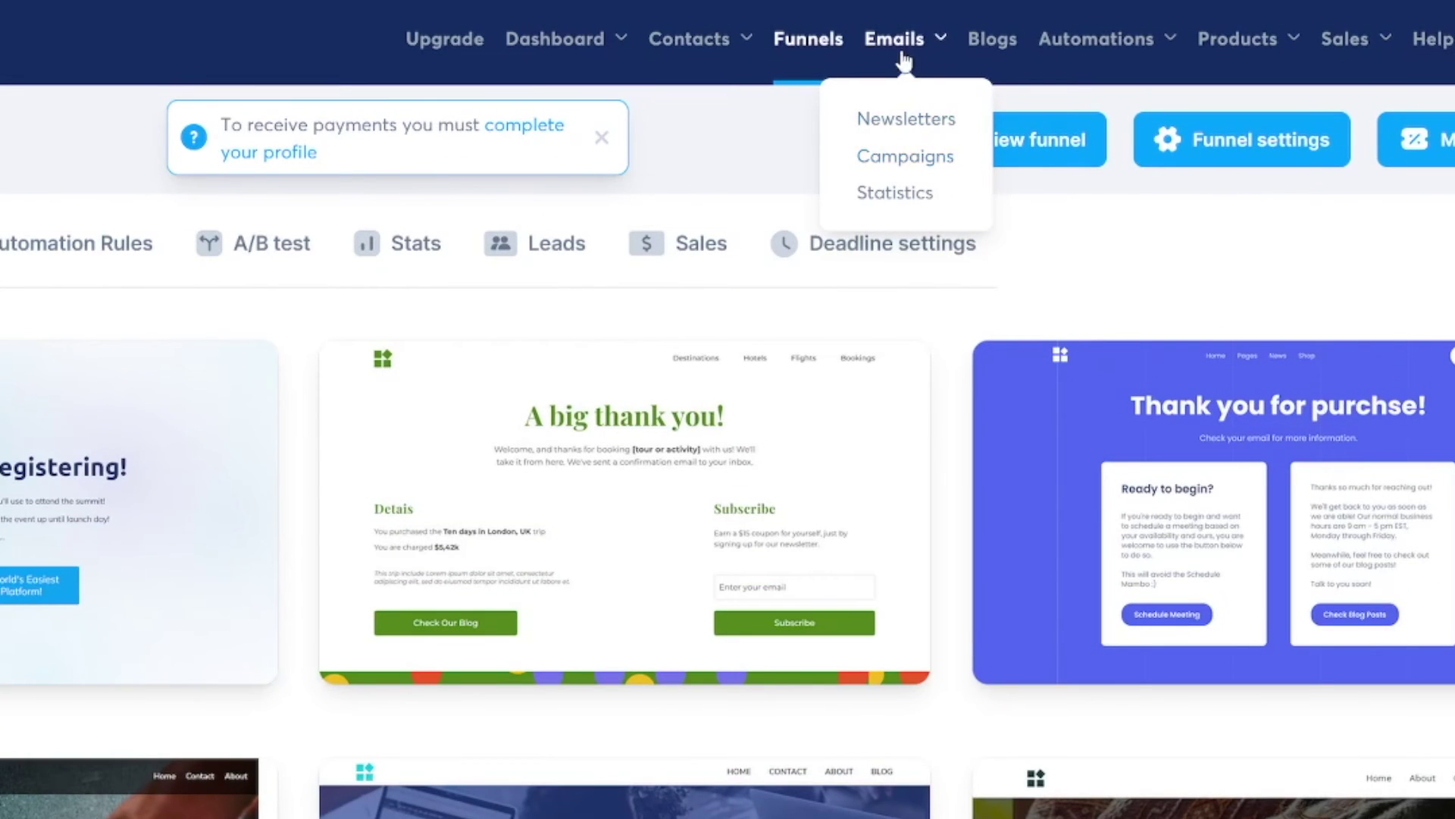
{"action": "left_click", "coordinate": [919, 159]}
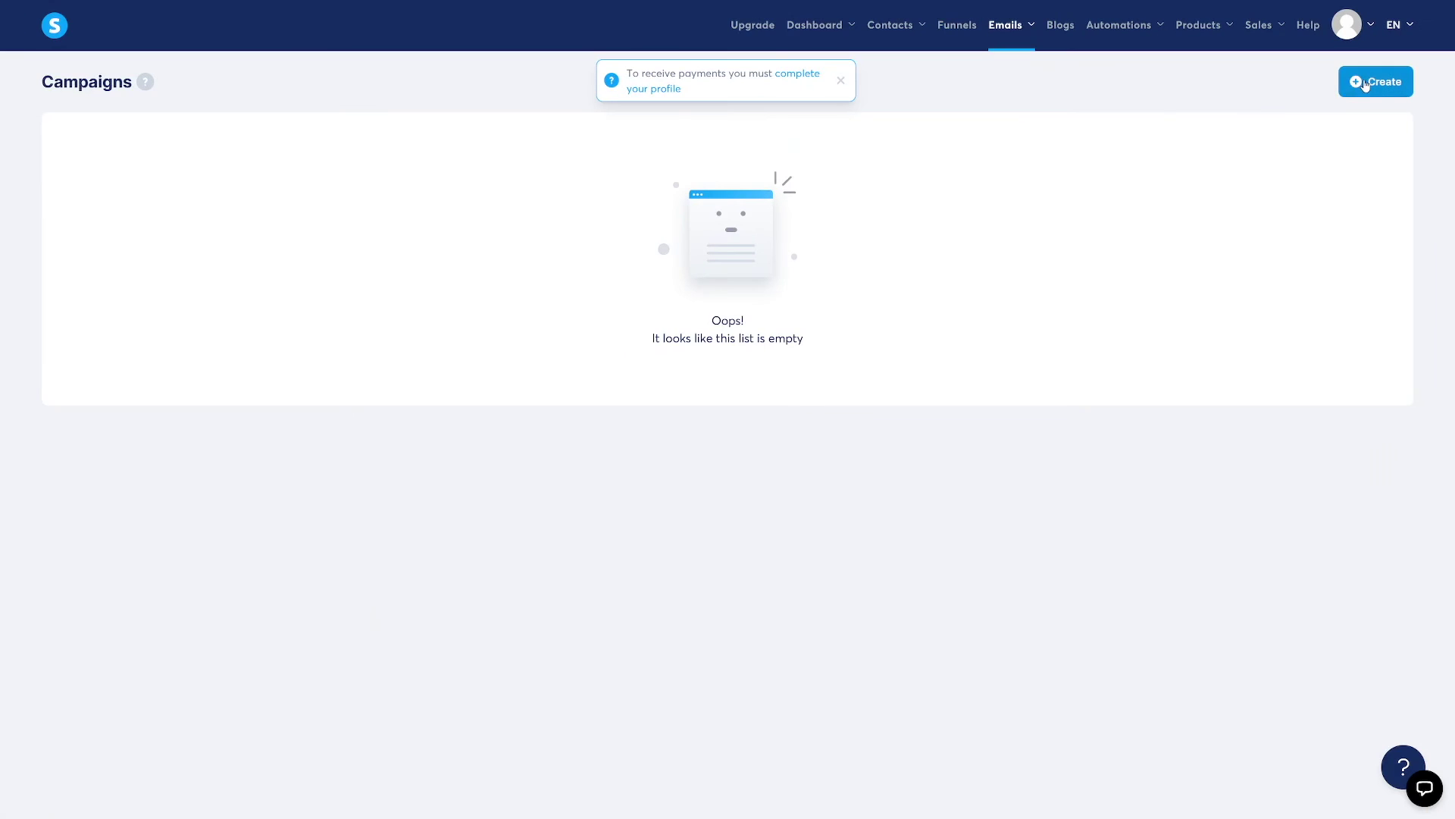
{"action": "left_click", "coordinate": [1375, 81]}
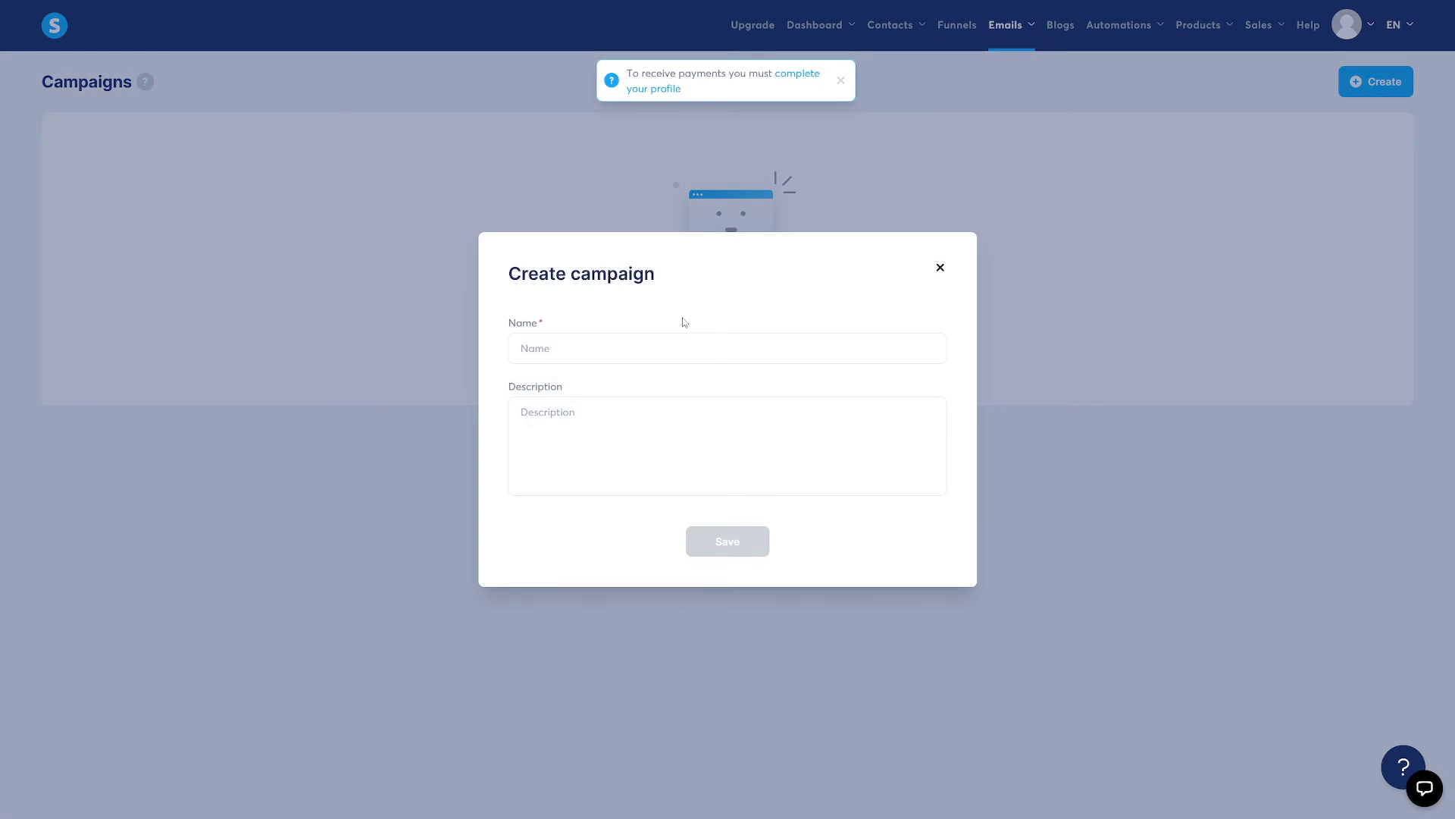
- Put the affiliate link in Description and start typing 'Intermittent Fasting' as the campaign name
{"action": "left_click", "coordinate": [600, 345]}
{"action": "type", "text": "https://www.digistore24.com/redir/528678/kemsy123/"}
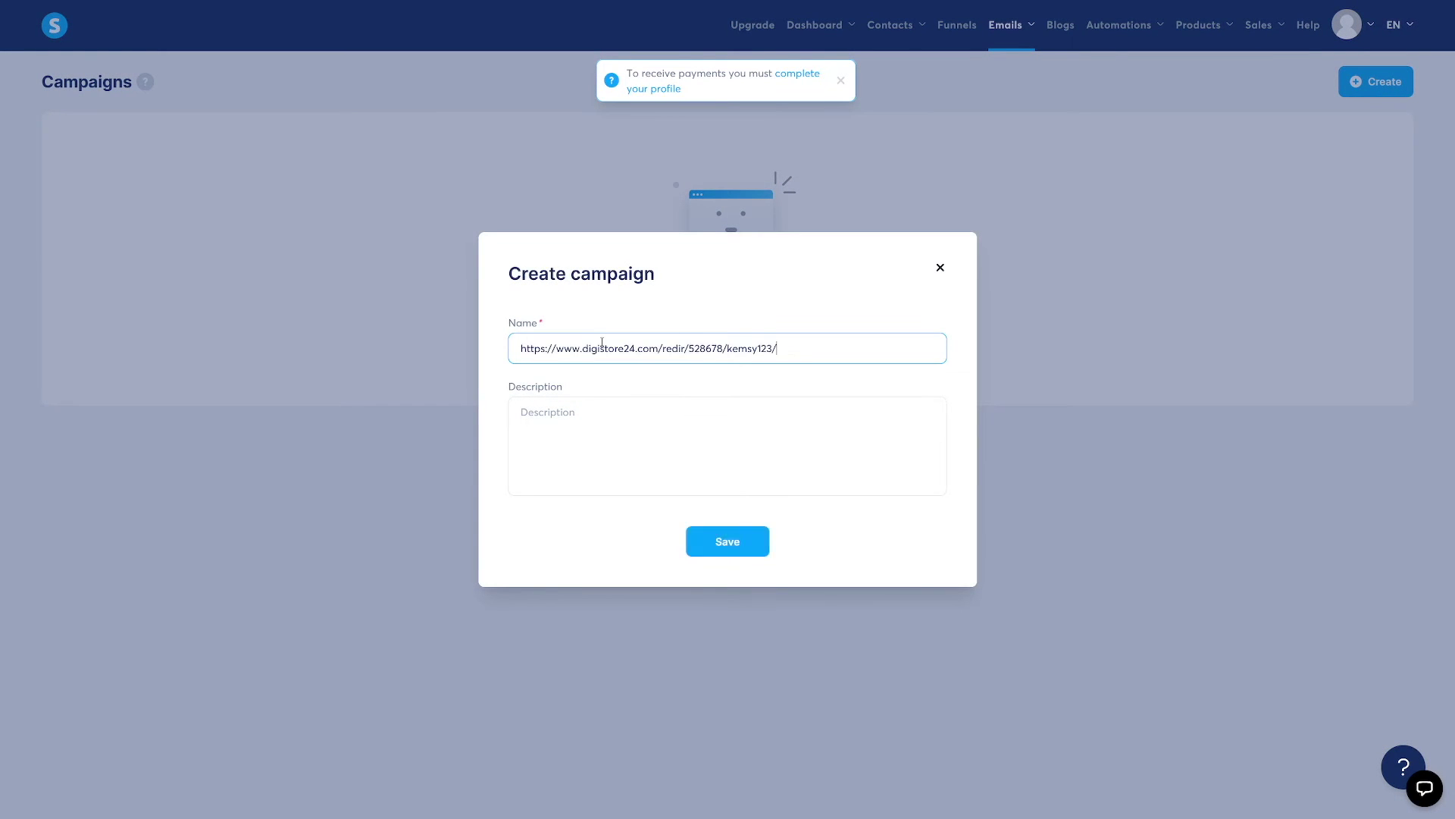
{"action": "key", "text": "ctrl+a"}
{"action": "key", "text": "ctrl+c"}
{"action": "key", "text": "BackSpace"}
{"action": "left_click", "coordinate": [545, 421]}
{"action": "key", "text": "ctrl+v"}
{"action": "left_click", "coordinate": [584, 340]}
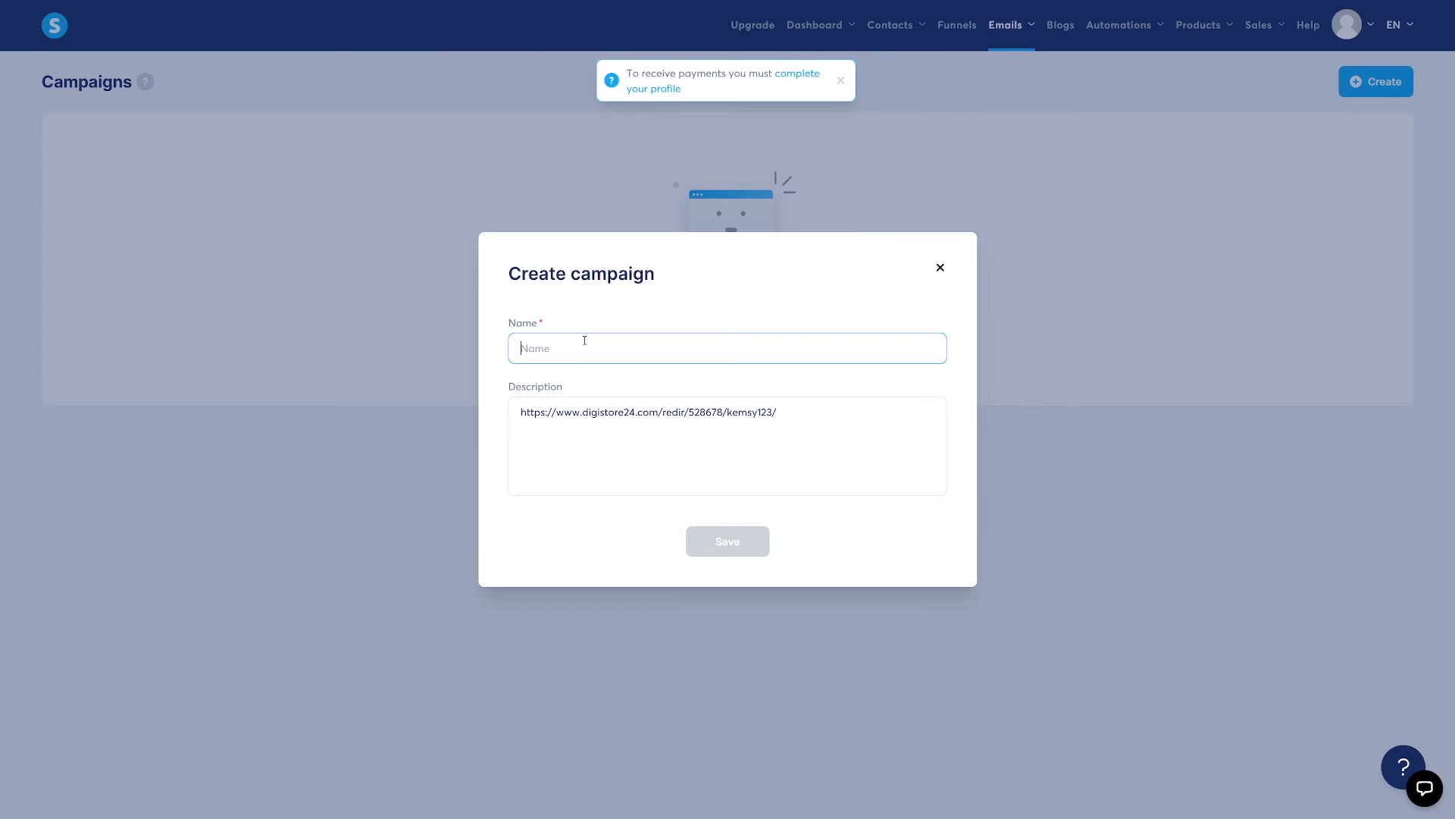
{"action": "type", "text": "Intermittent Fasti"}
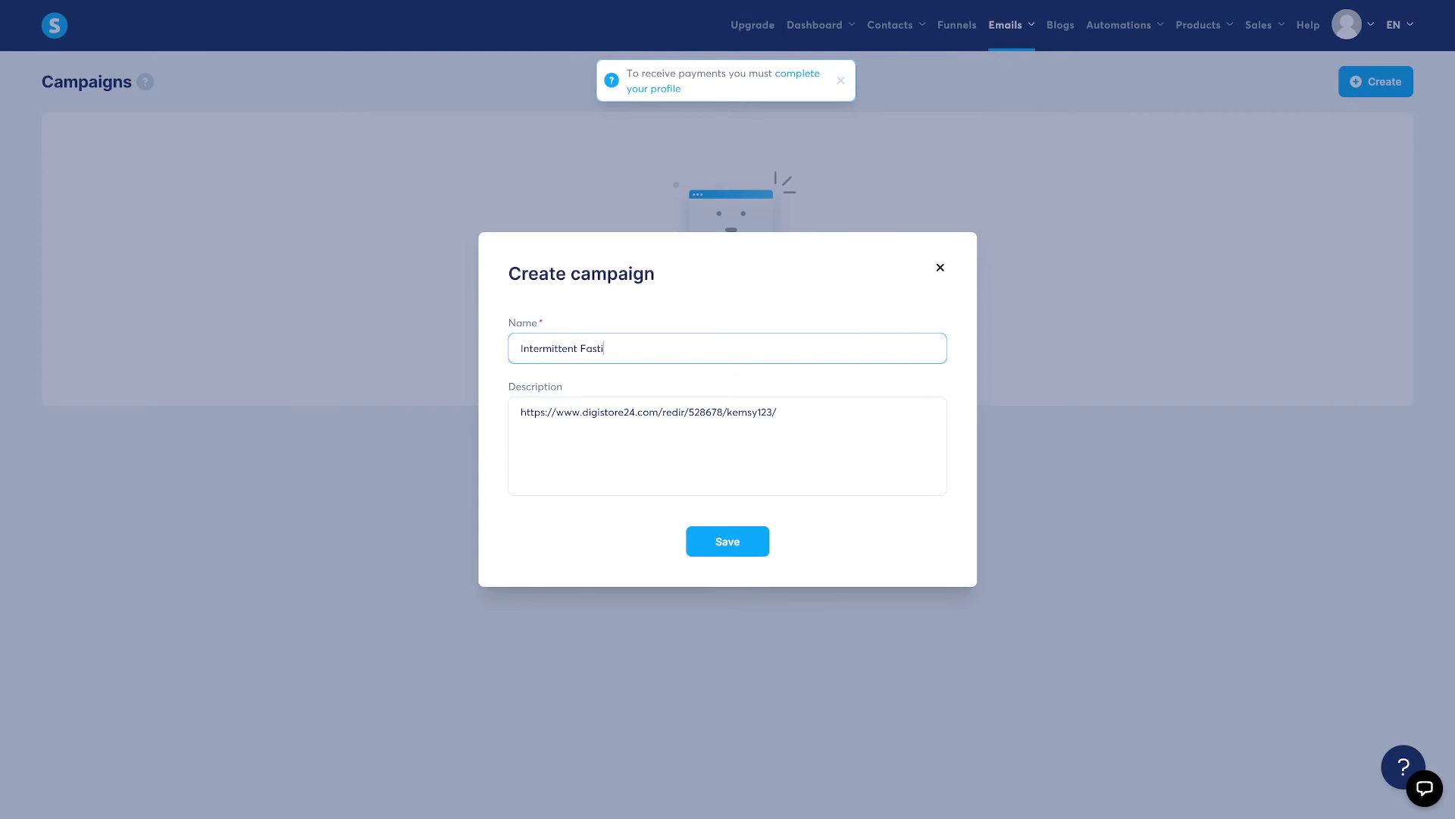
- Save the Intermittent Fasting campaign to open its empty email list
{"action": "left_click", "coordinate": [727, 542]}
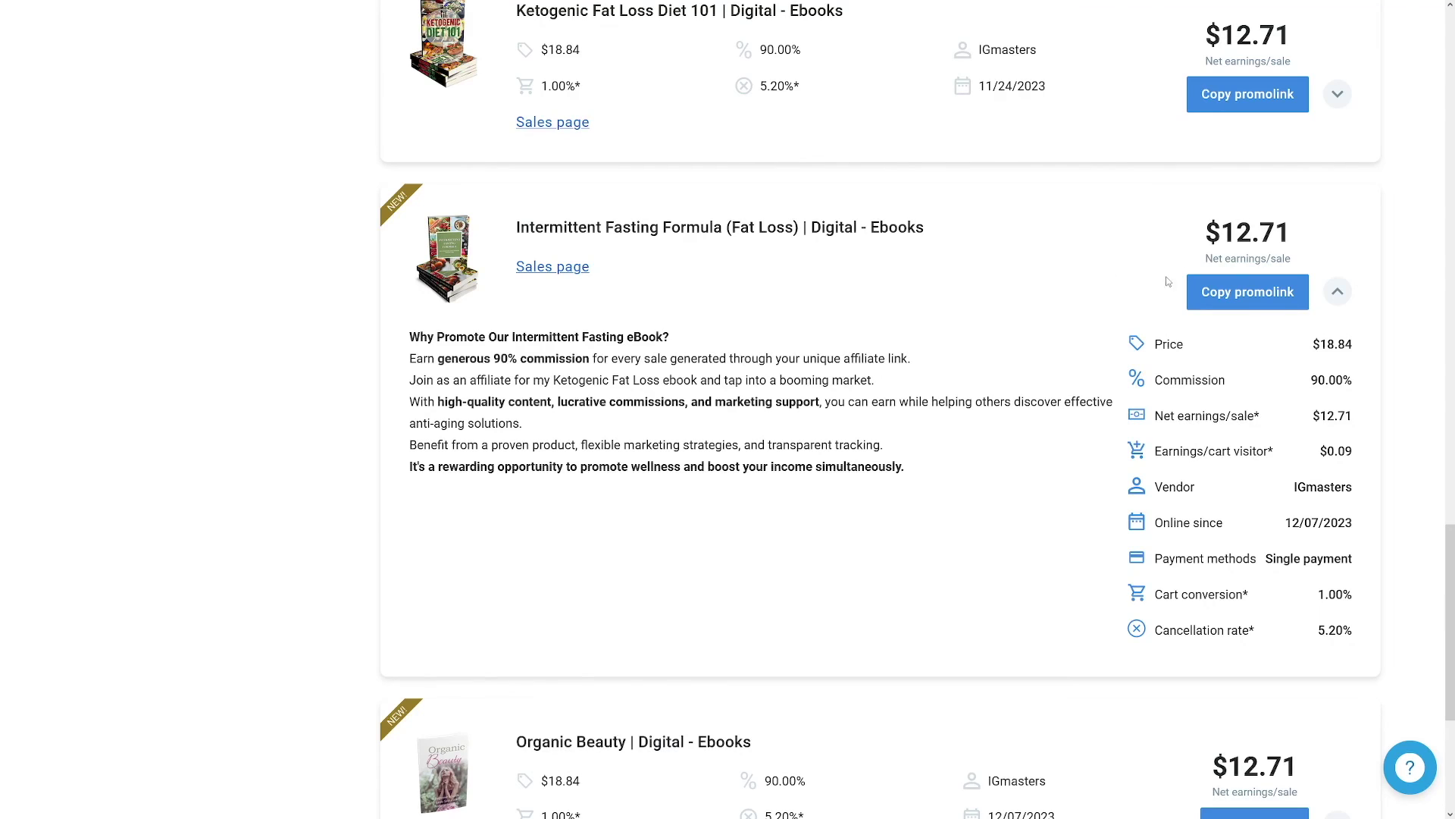
{"action": "left_click_drag", "start_coordinate": [1222, 232], "coordinate": [1292, 235]}
{"action": "left_click", "coordinate": [1292, 236]}
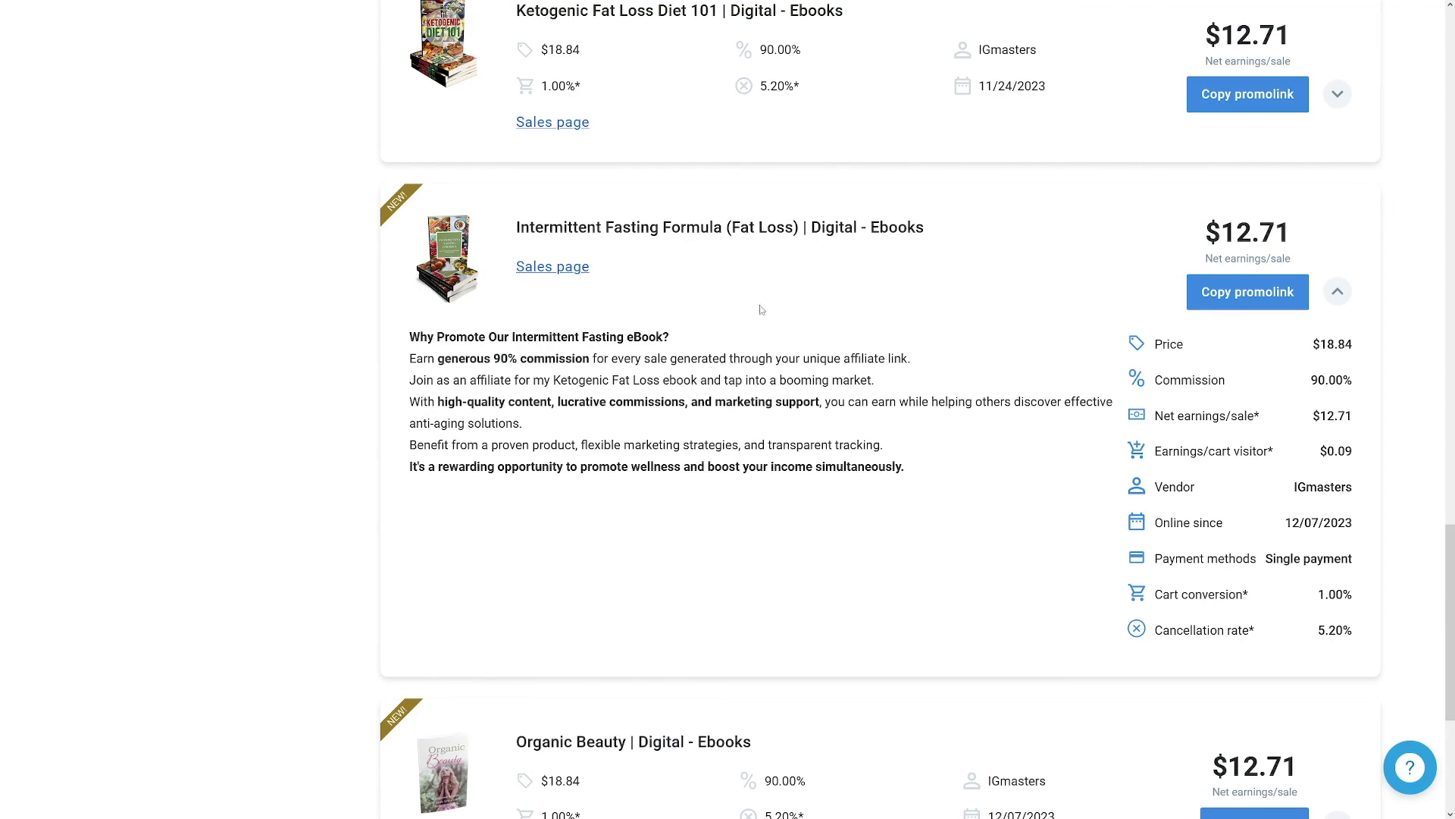